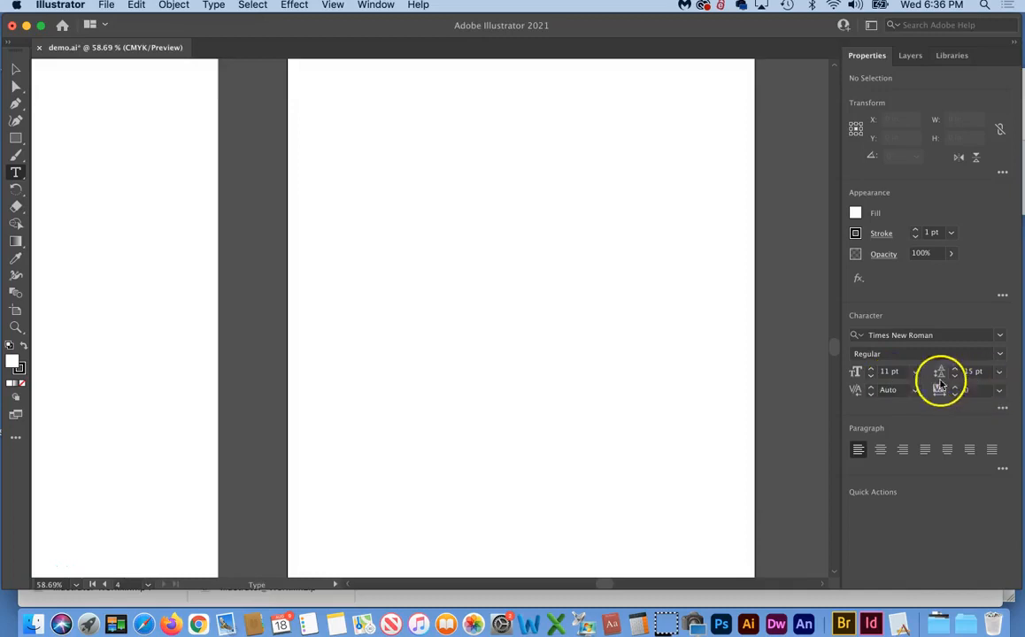
Drag a page-filling area text frame over the artboard, filled with Times New Roman lorem ipsum
left_click_drag(15, 173, 86, 178)
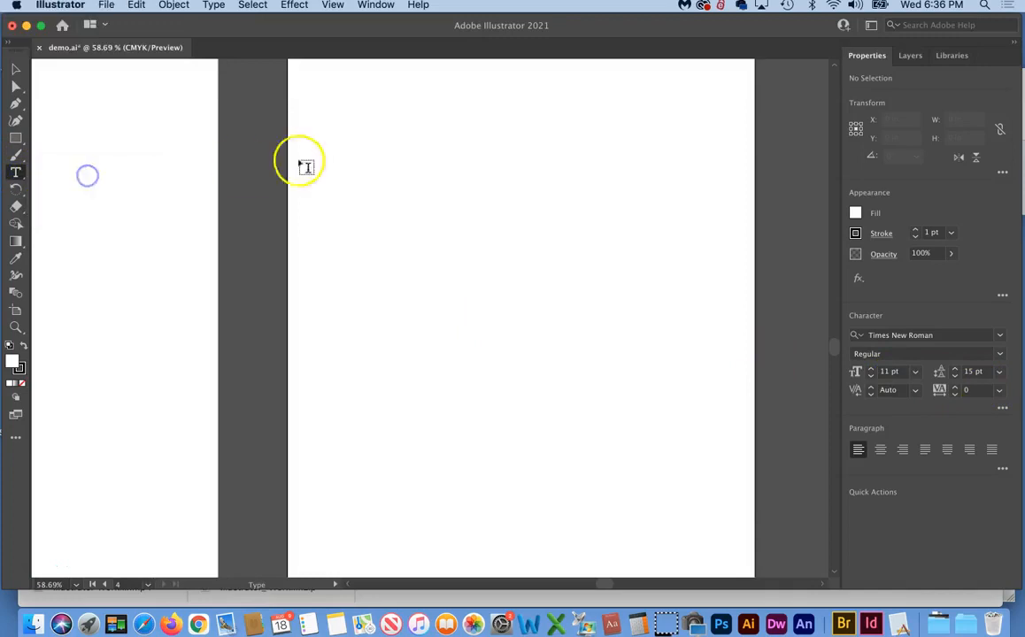
scroll(321, 94, "right", 3)
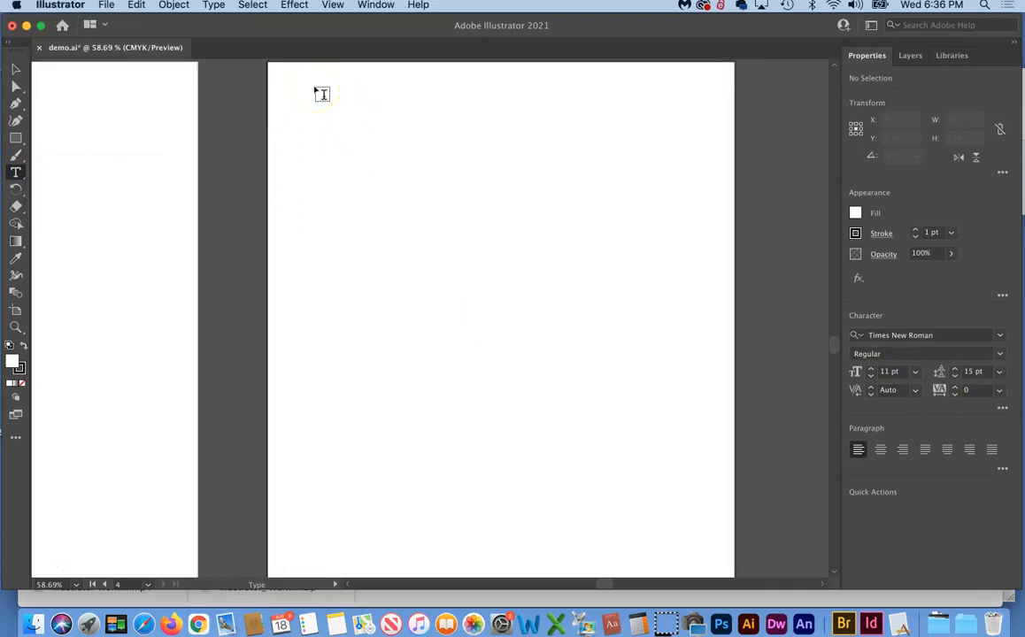
left_click_drag(265, 66, 707, 568)
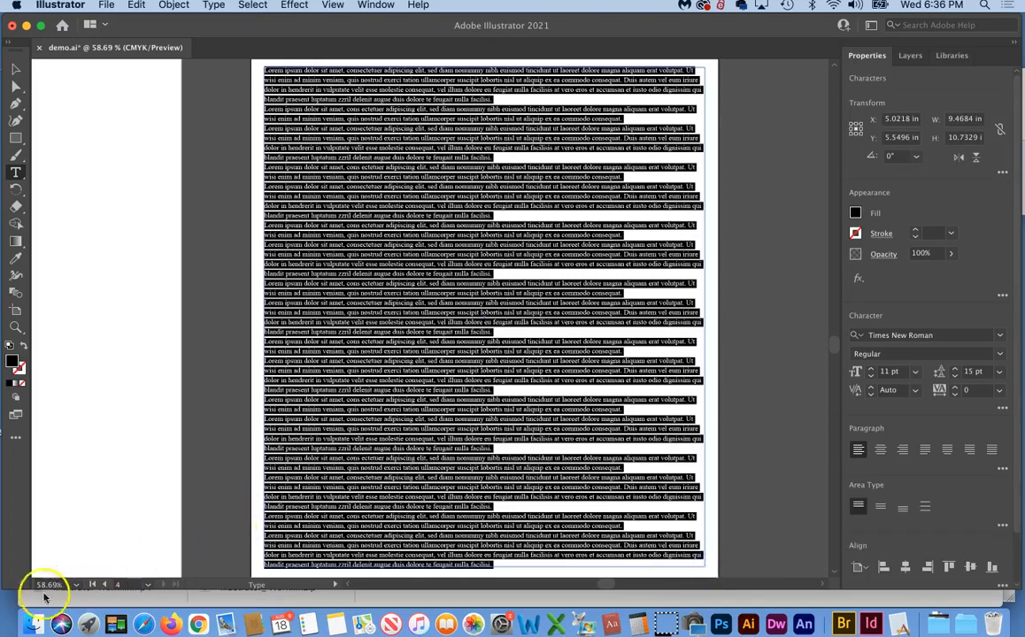
left_click(33, 575)
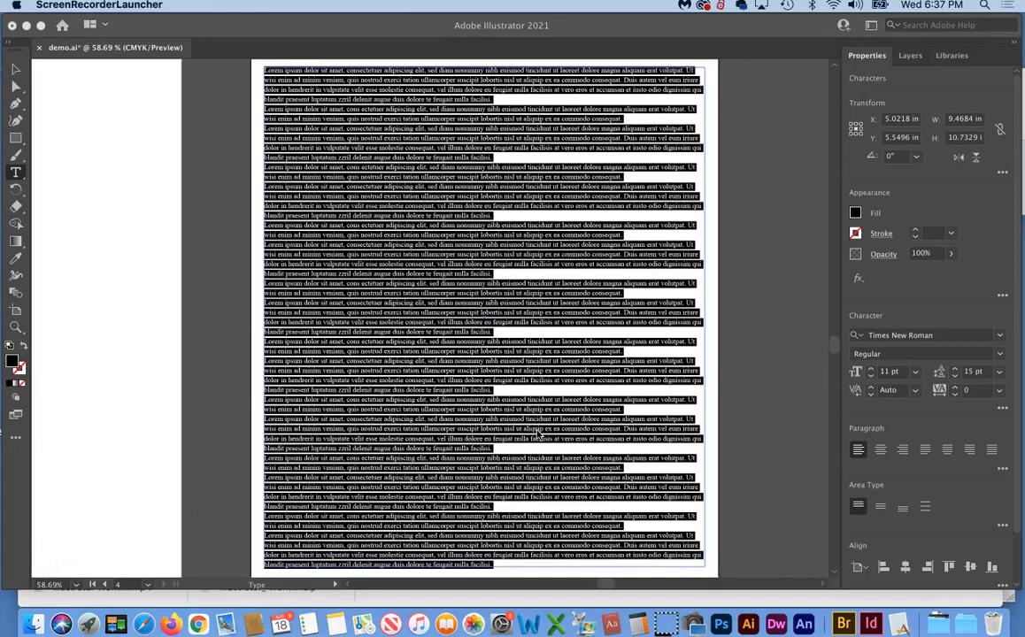
scroll(583, 388, "right", 5)
scroll(583, 388, "down", 1)
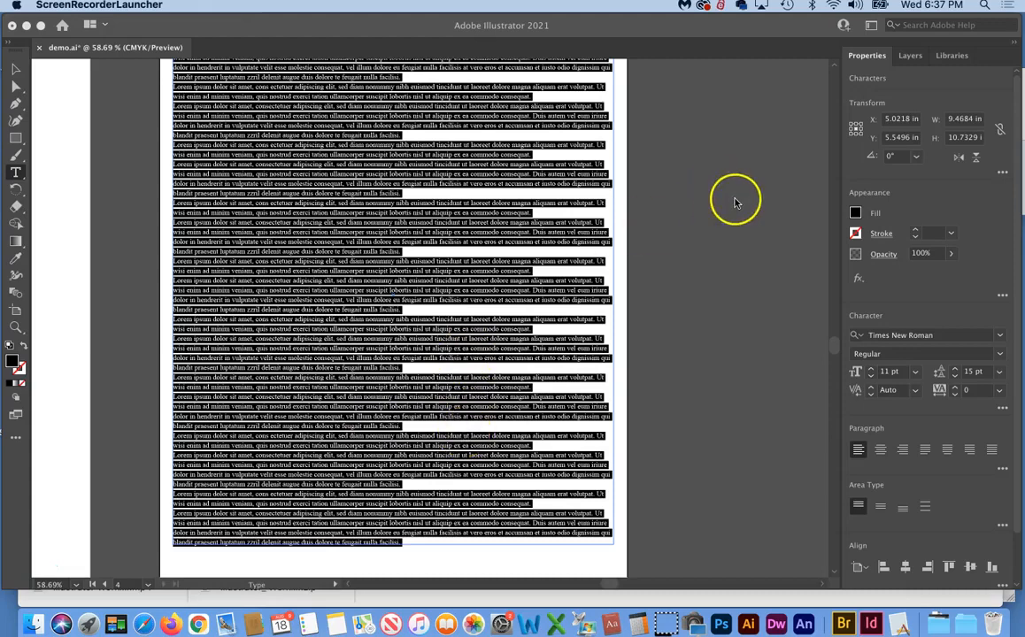
scroll(440, 261, "up", 3)
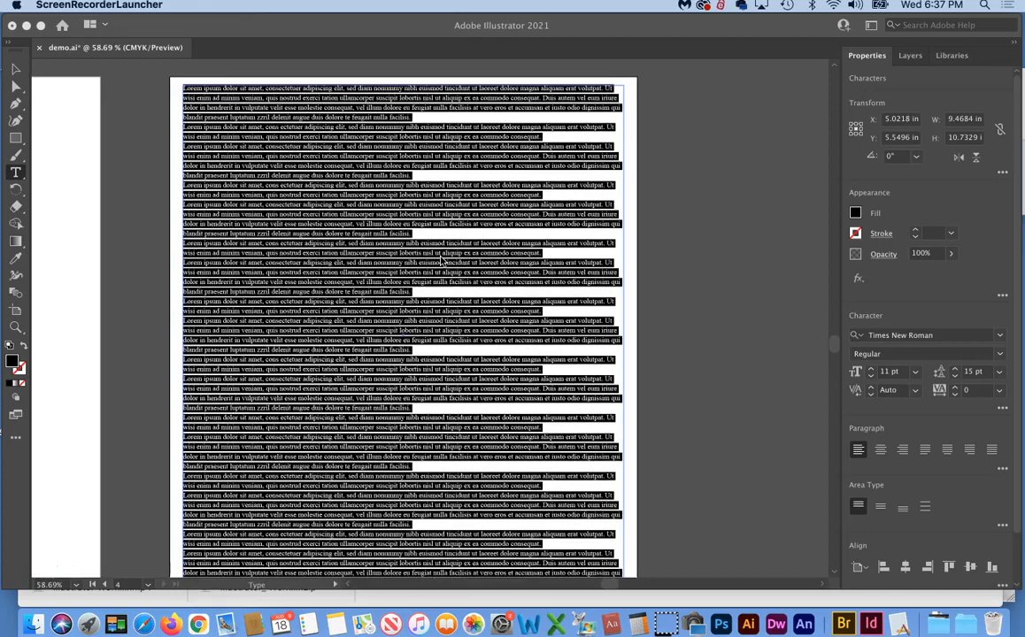
left_click(316, 247)
scroll(316, 248, "up", 4)
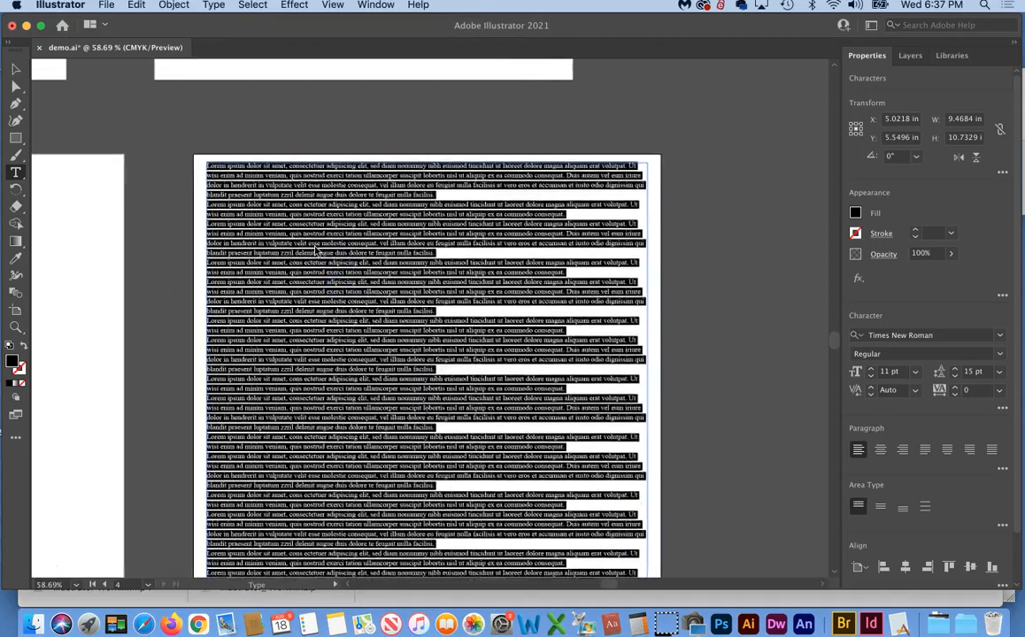
scroll(317, 250, "up", 3)
scroll(316, 249, "down", 5)
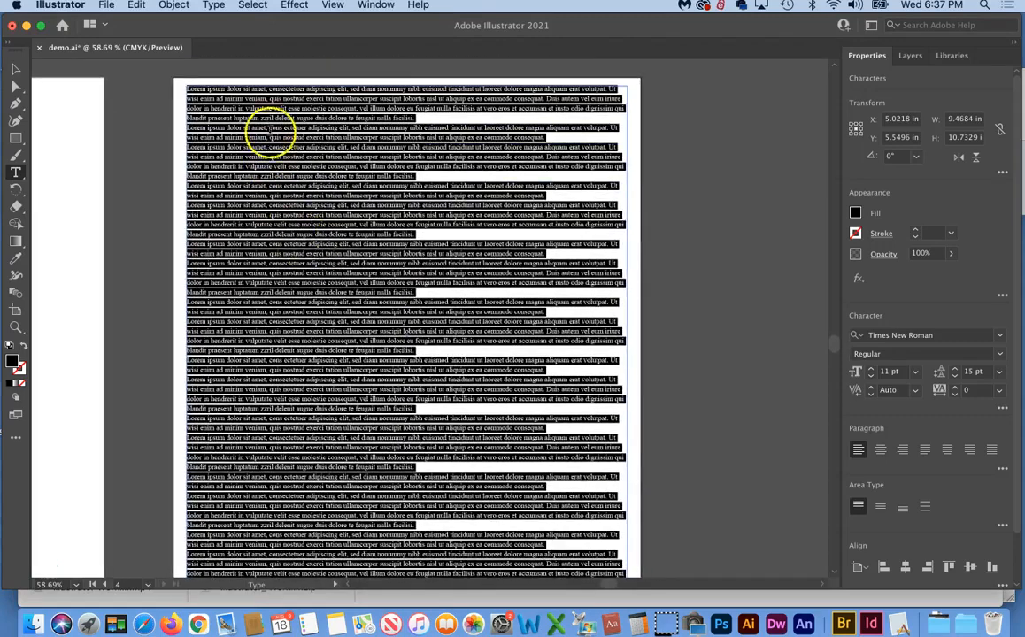
left_click(215, 7)
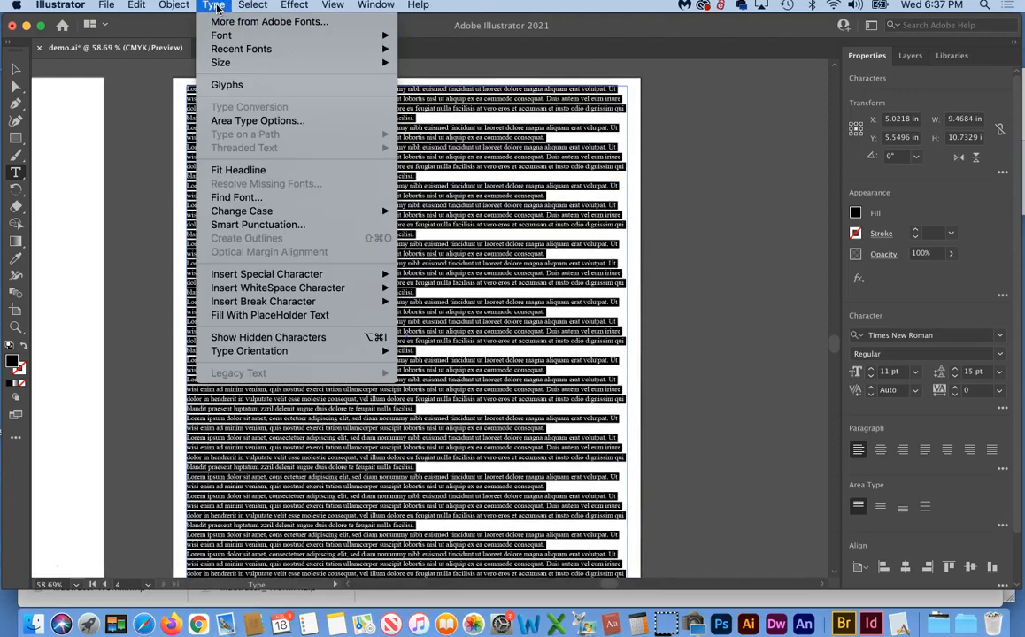
Set the text frame's Area Type Options to 2 columns with a 0.25 in gutter
left_click(257, 120)
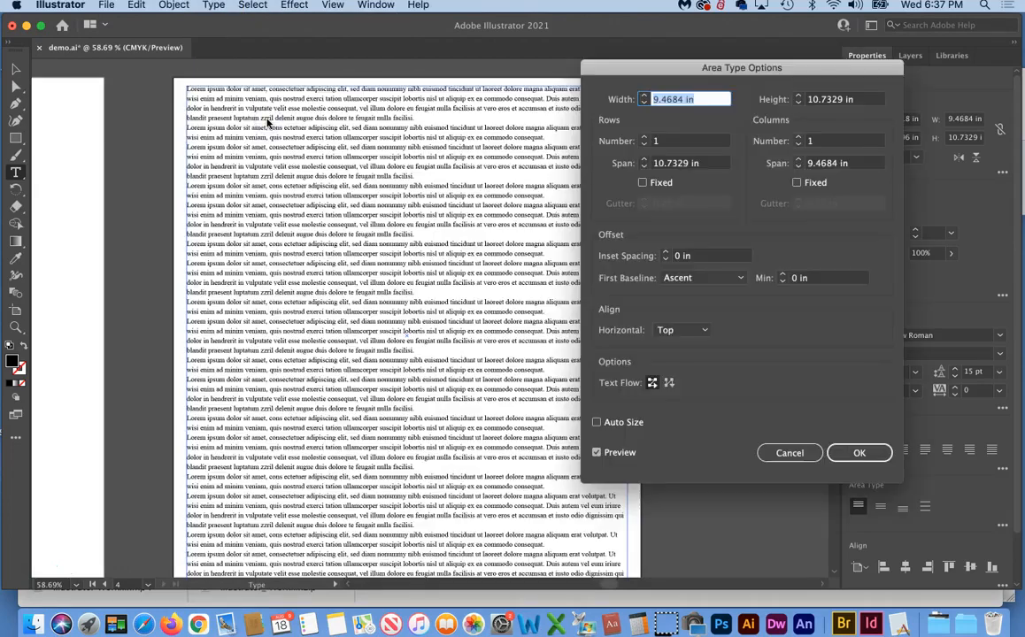
left_click(798, 137)
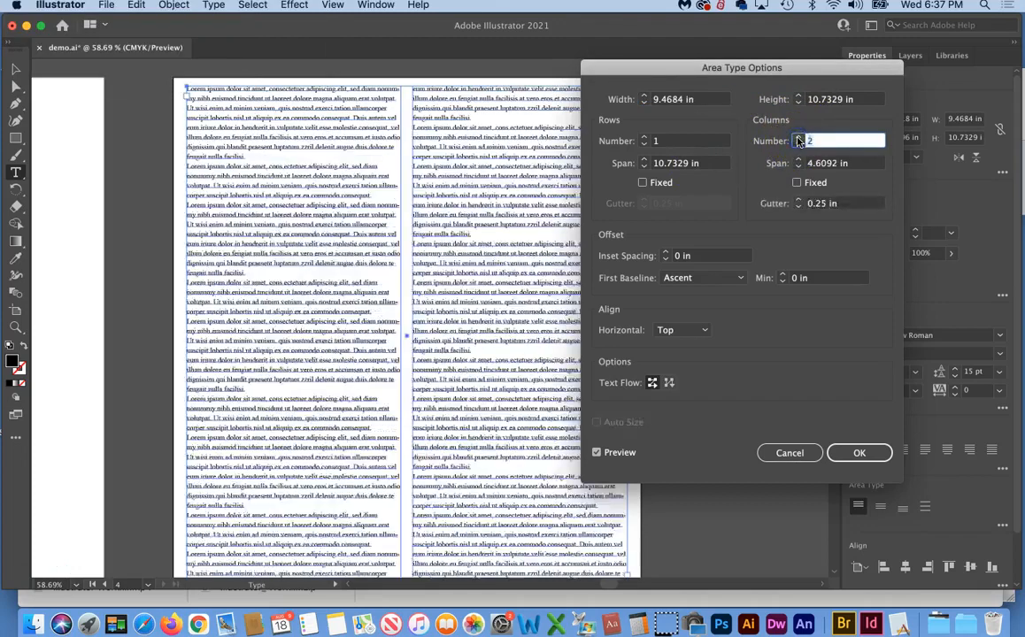
left_click(847, 451)
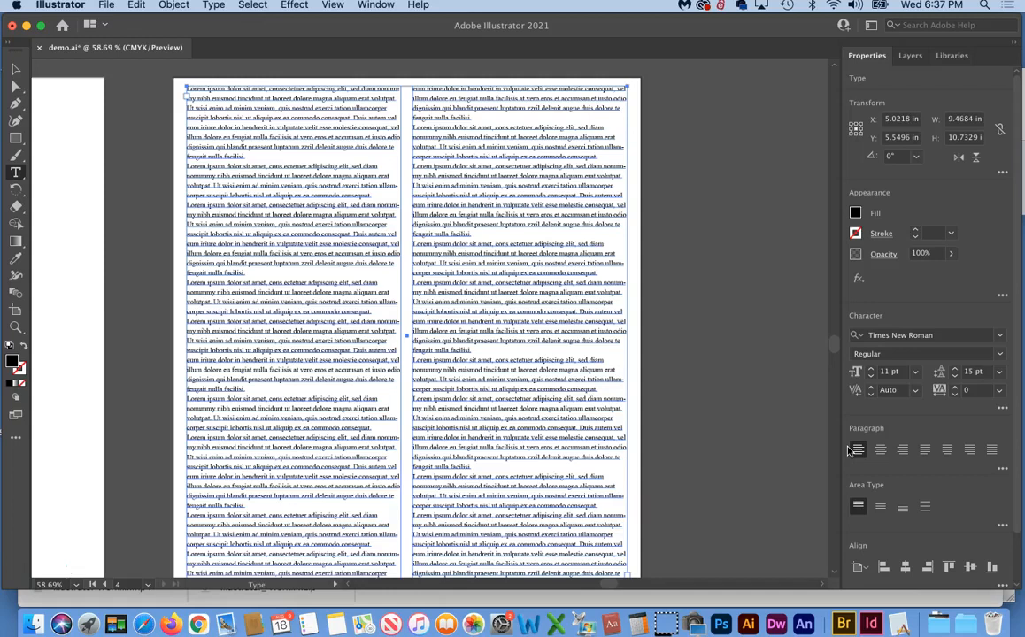
Undo the two-column split, restoring one 9.4684 × 10.7329 in column, and pick the Selection Tool
key("super+z")
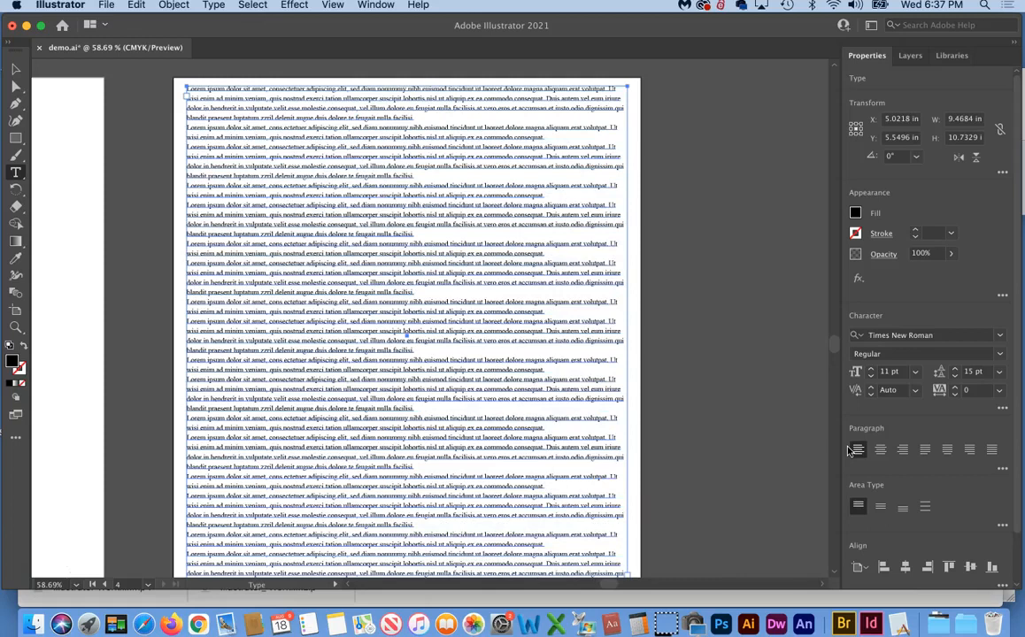
left_click(13, 70)
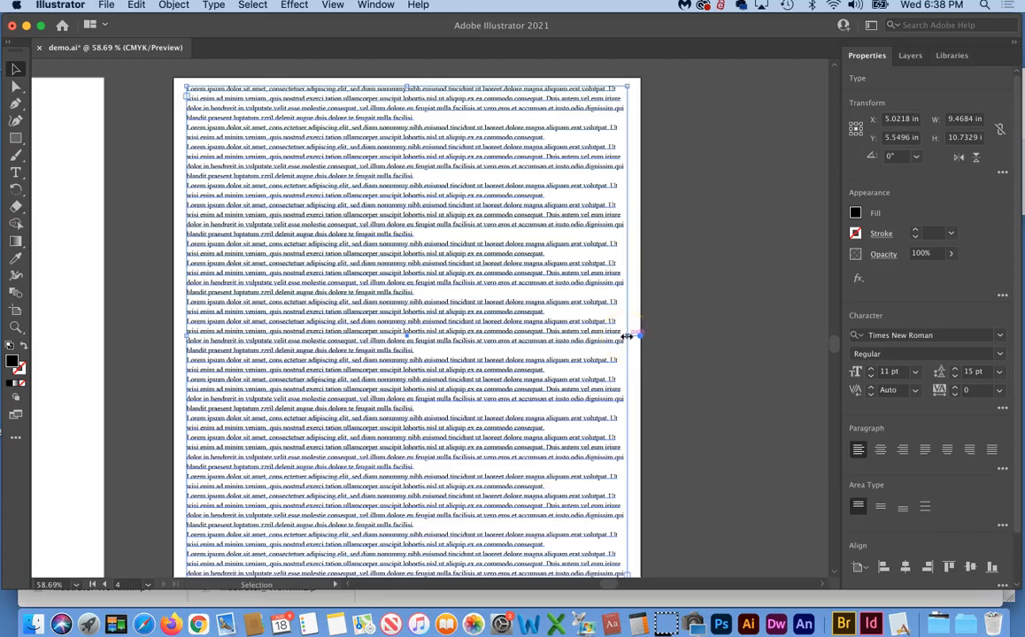
Resize the lorem ipsum text frame to a narrow 4.1174 × 6.8512 in column
left_click(486, 342)
scroll(486, 343, "down", 3)
scroll(486, 342, "up", 3)
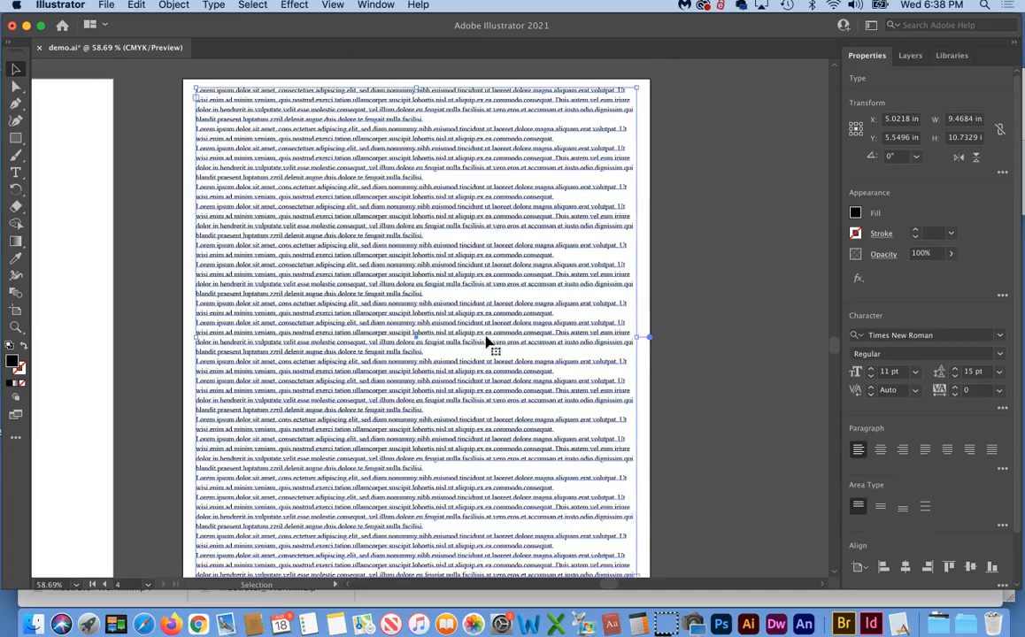
scroll(485, 342, "down", 2)
left_click(378, 293)
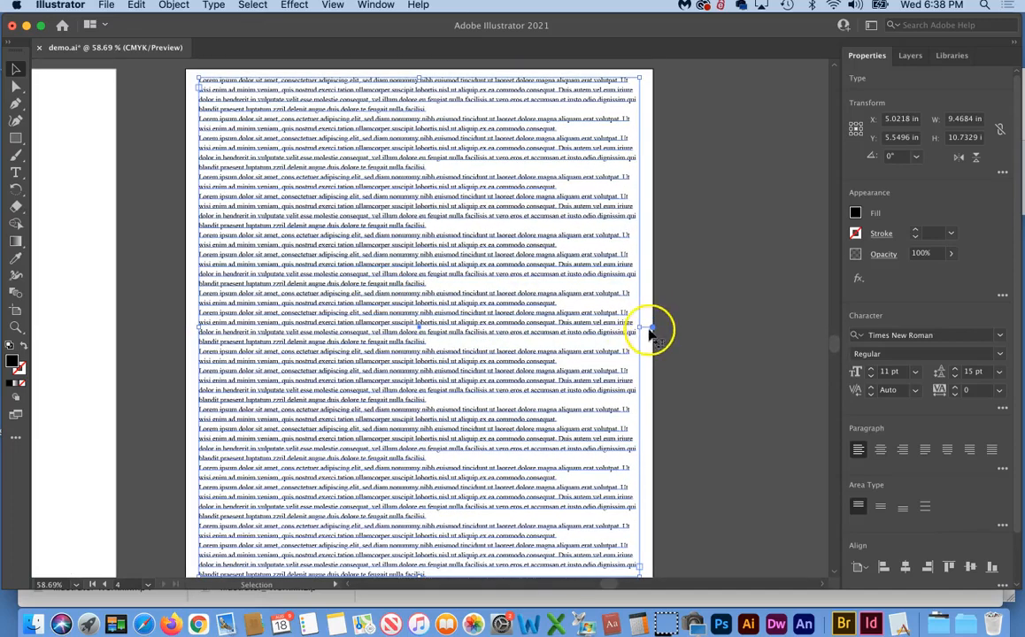
left_click_drag(640, 328, 450, 331)
scroll(553, 405, "down", 5)
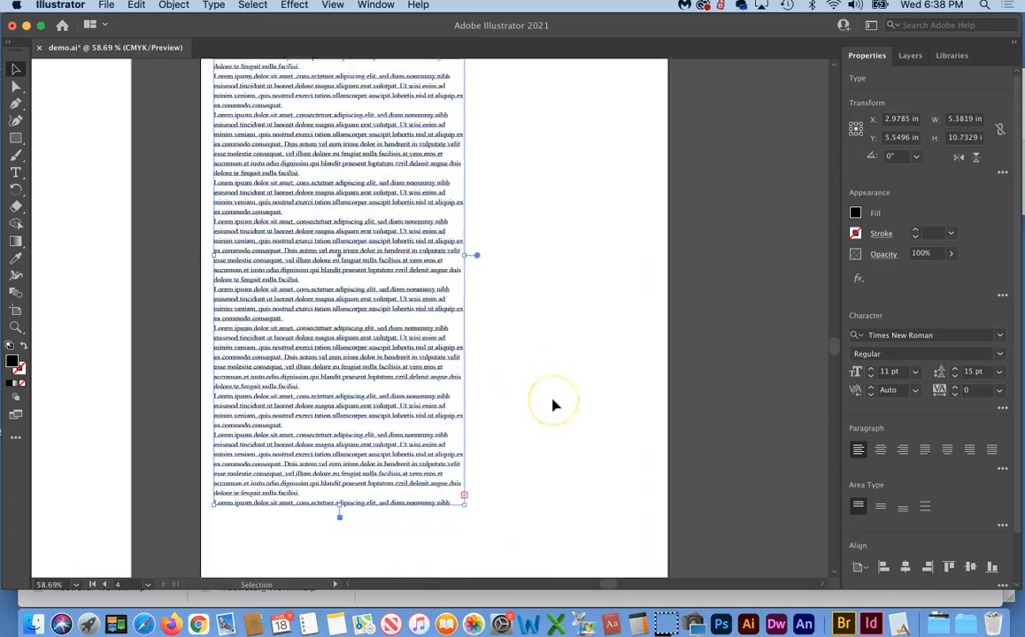
left_click_drag(344, 495, 334, 306)
scroll(547, 460, "up", 4)
scroll(546, 460, "up", 4)
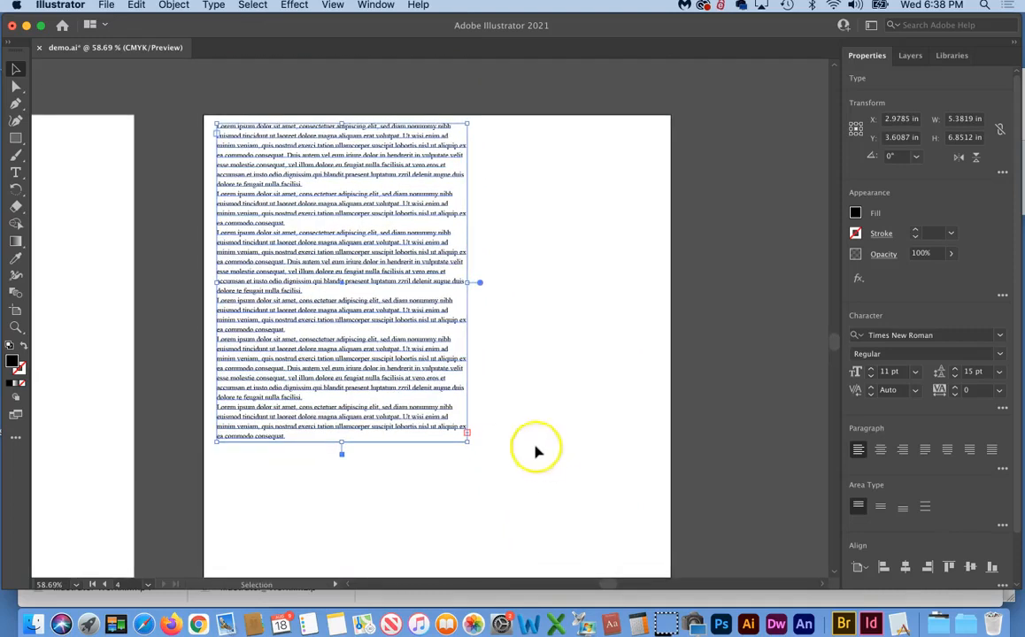
left_click_drag(466, 282, 411, 283)
left_click(499, 379)
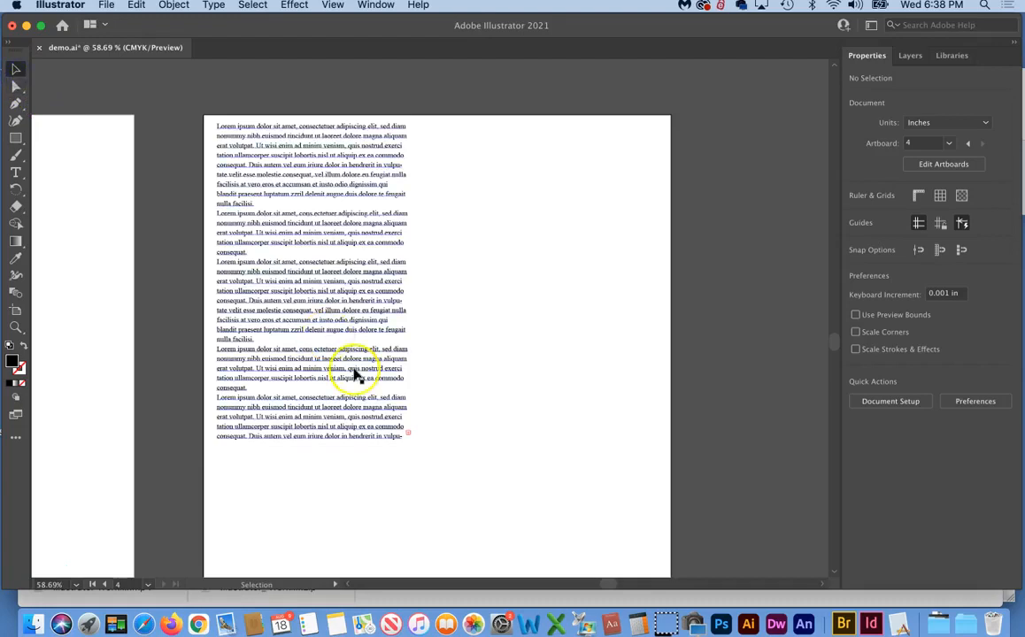
Reselect the frame and load its overflowing text for threading
left_click(409, 436)
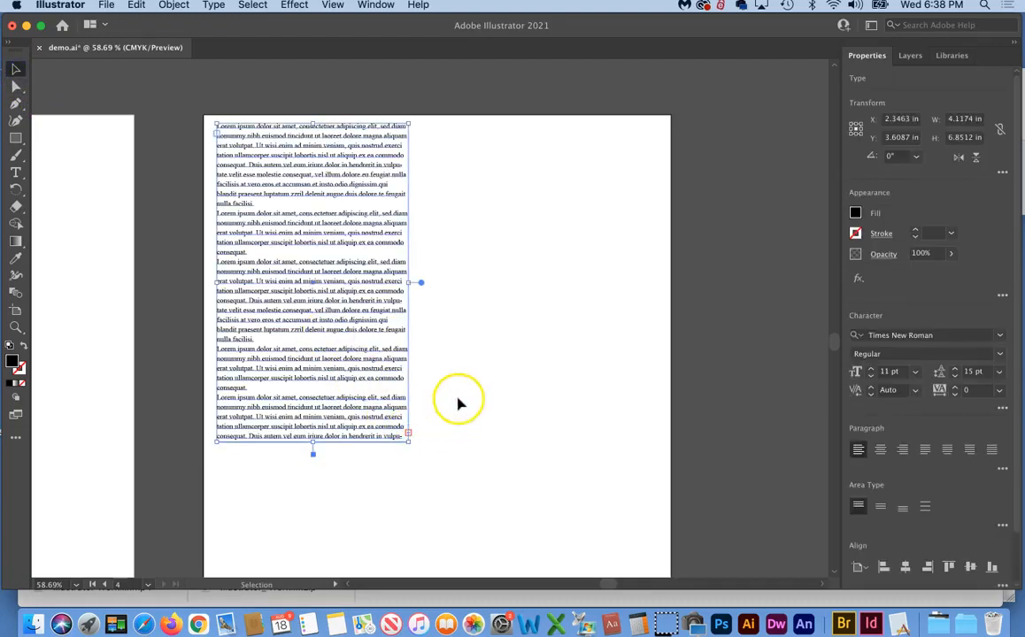
left_click(408, 434)
left_click(407, 434)
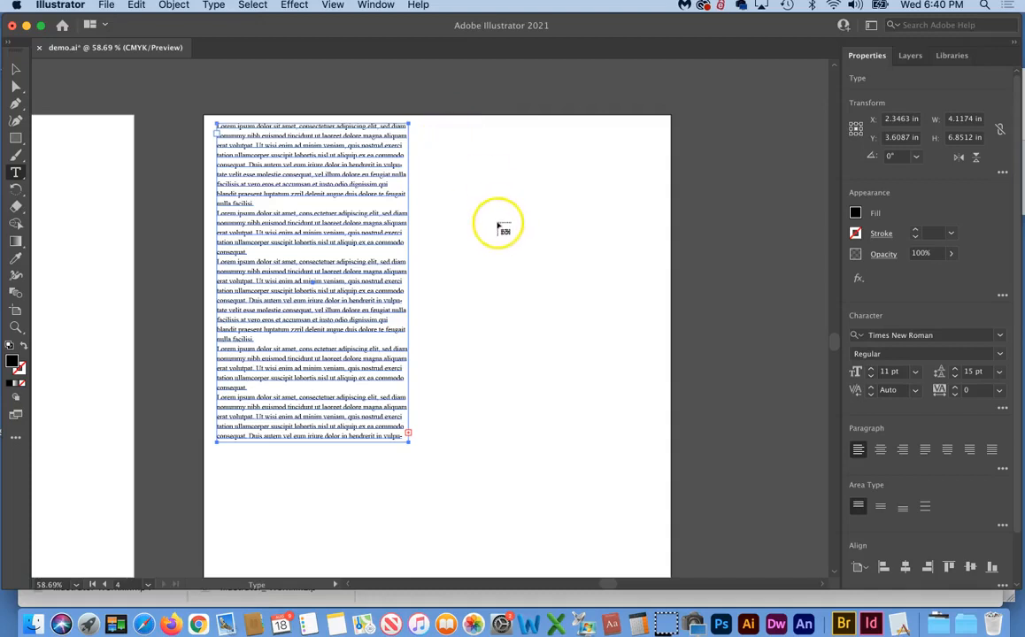
Thread the overflow into a new 3.6085 × 1.2337 in frame at upper right, undoing the extra frames
left_click_drag(486, 221, 655, 280)
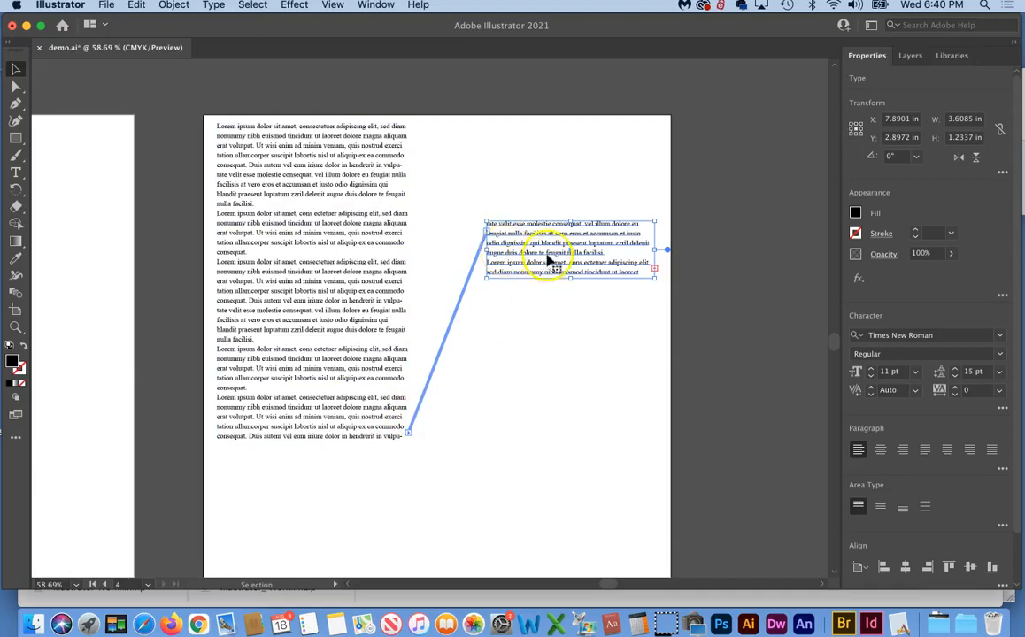
left_click(654, 270)
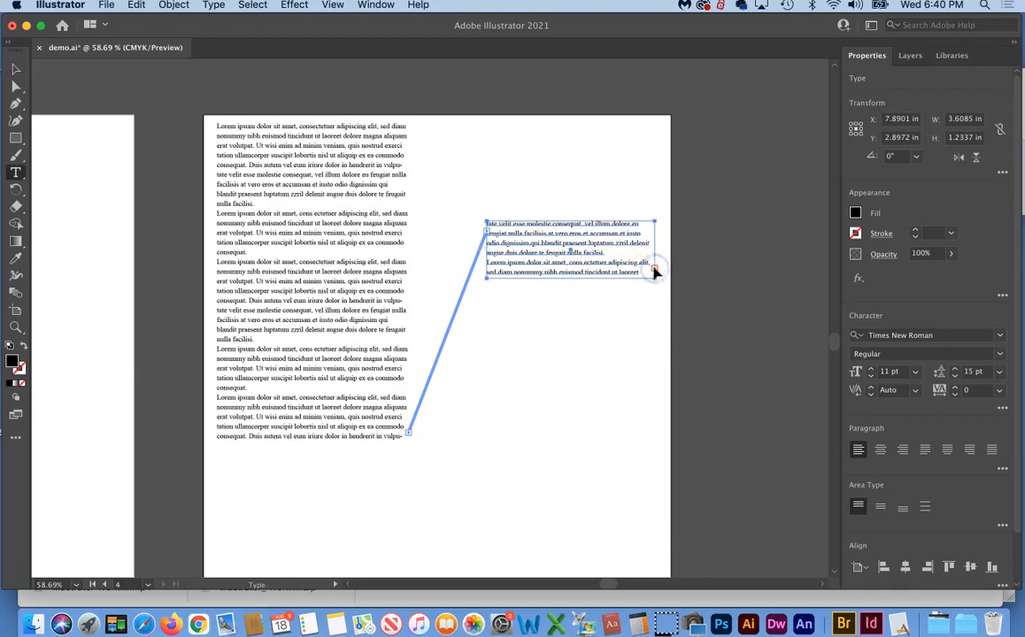
left_click_drag(485, 357, 594, 503)
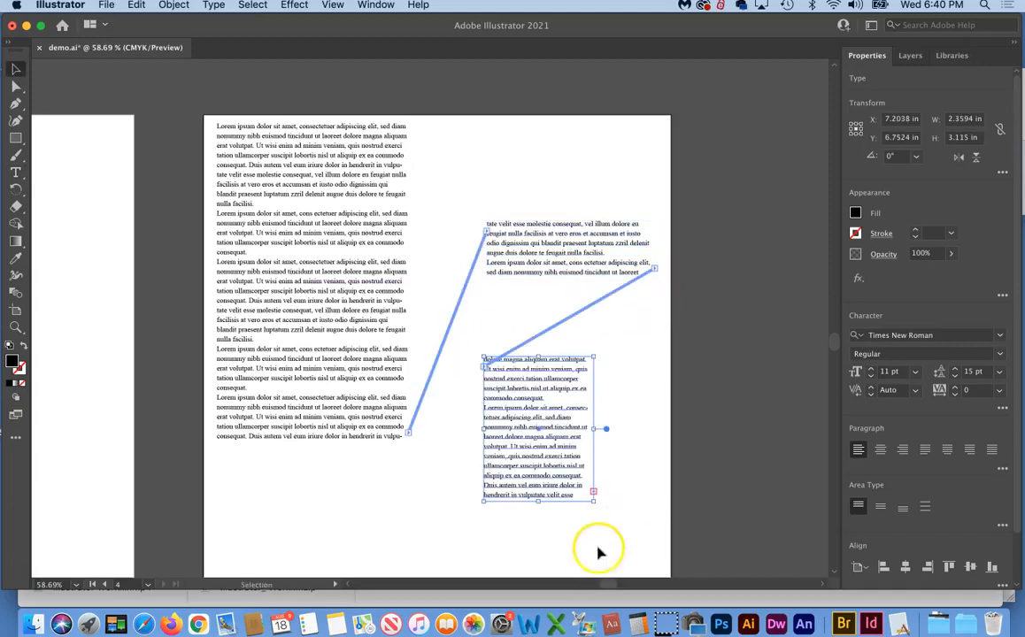
key("t")
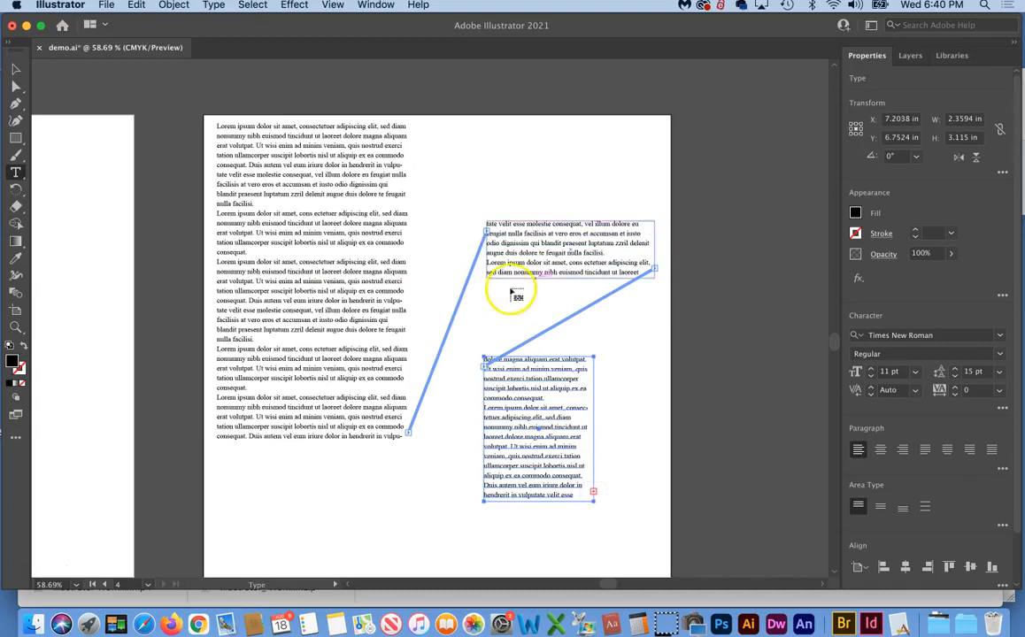
left_click_drag(46, 148, 154, 269)
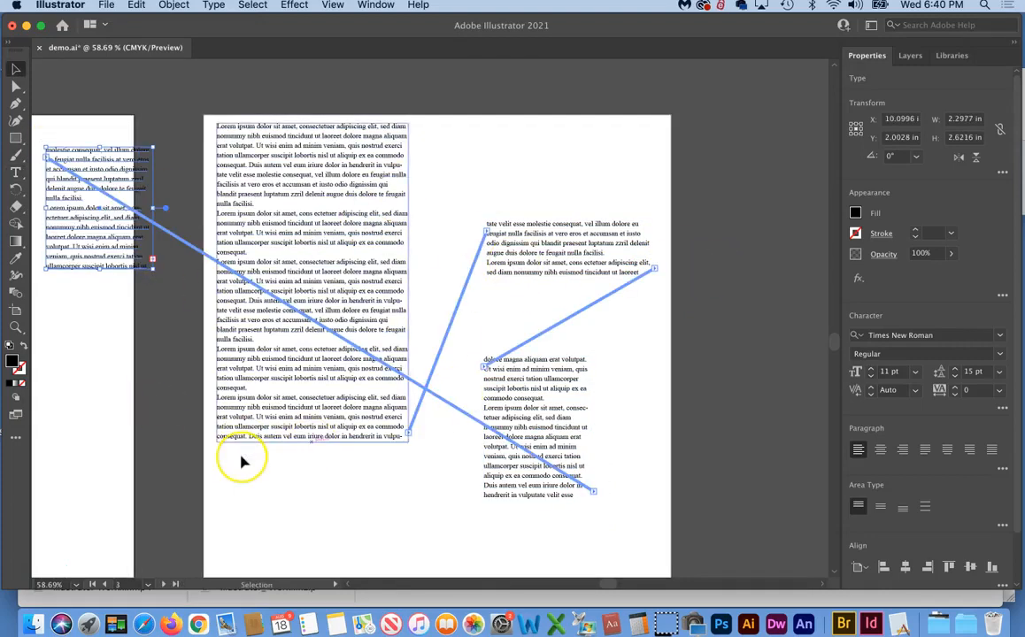
key("super+z")
key("super+z")
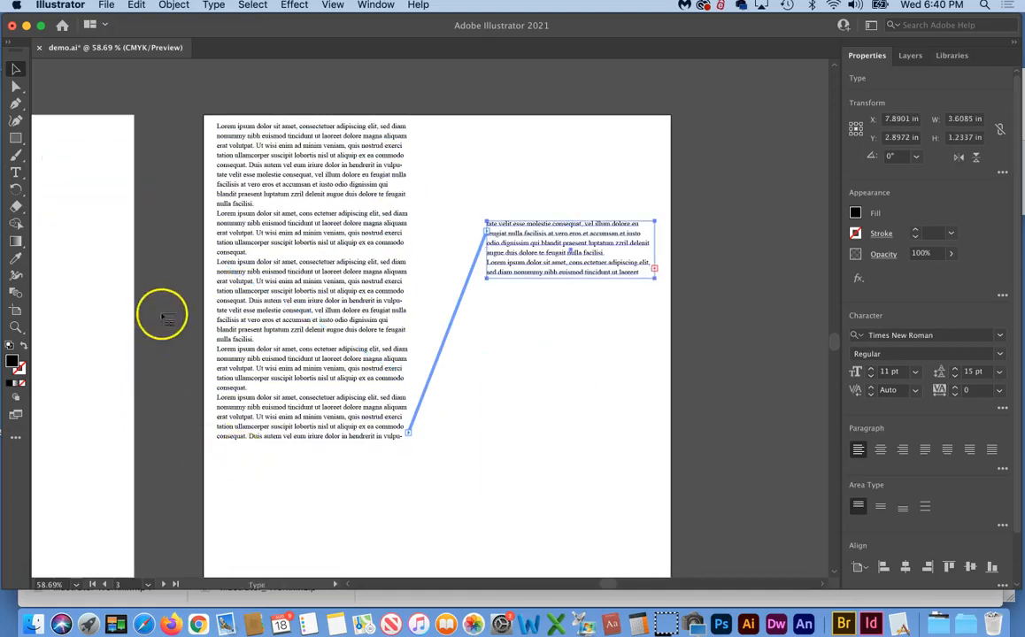
Move the linked frame to the artboard's top right, narrow it, widen the left column, and lengthen the right
left_click(15, 71)
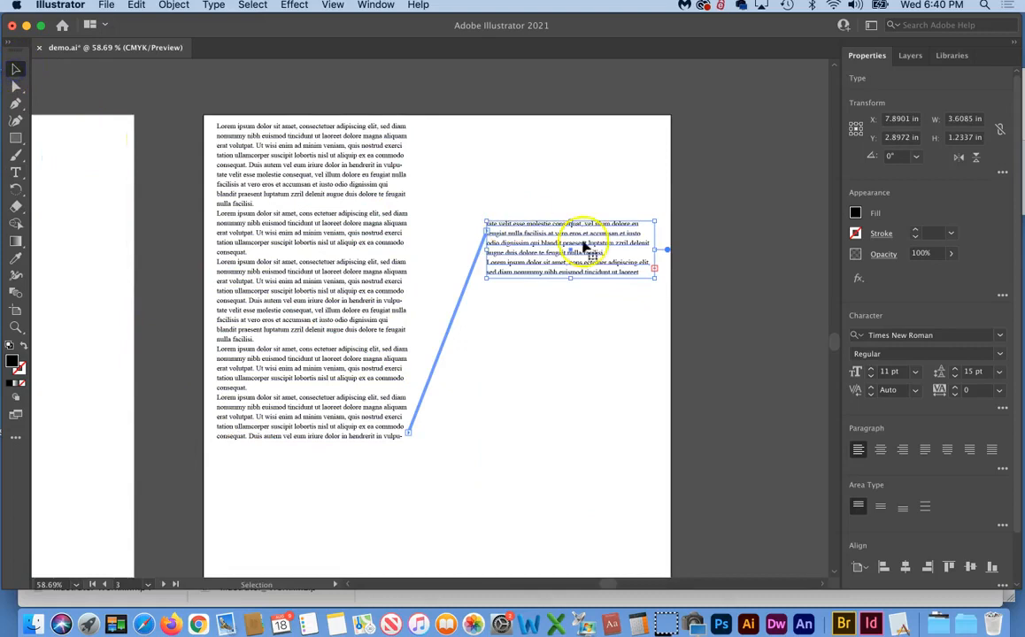
left_click_drag(538, 252, 475, 151)
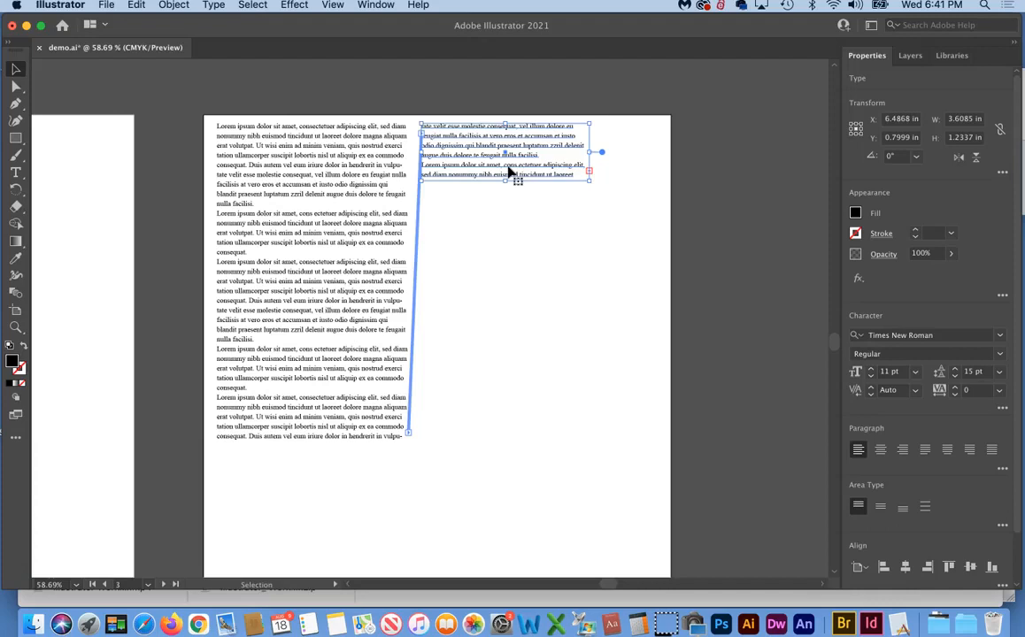
left_click_drag(498, 149, 539, 150)
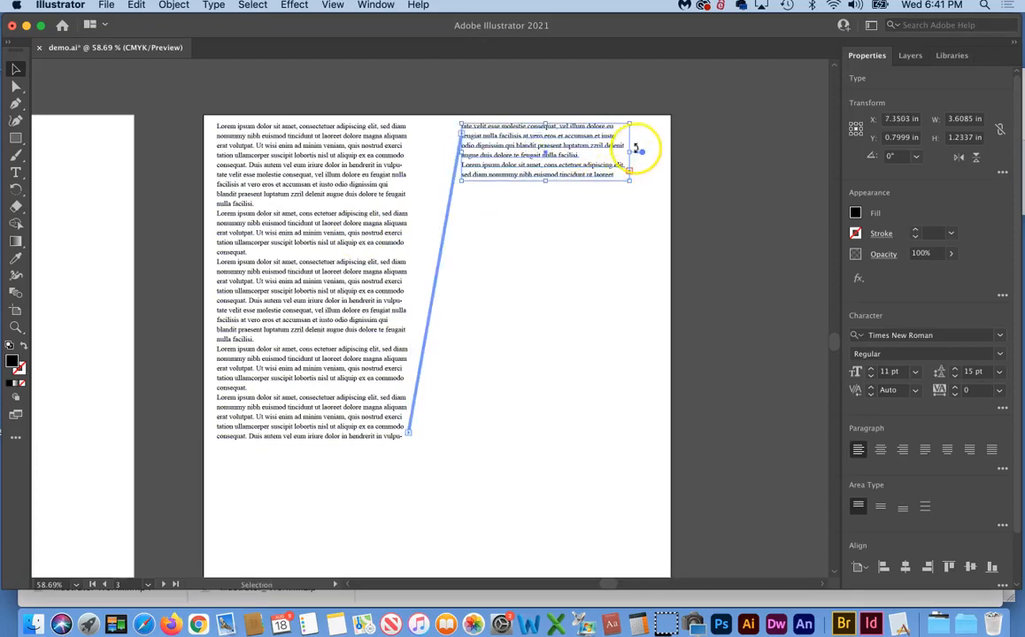
left_click_drag(631, 151, 589, 152)
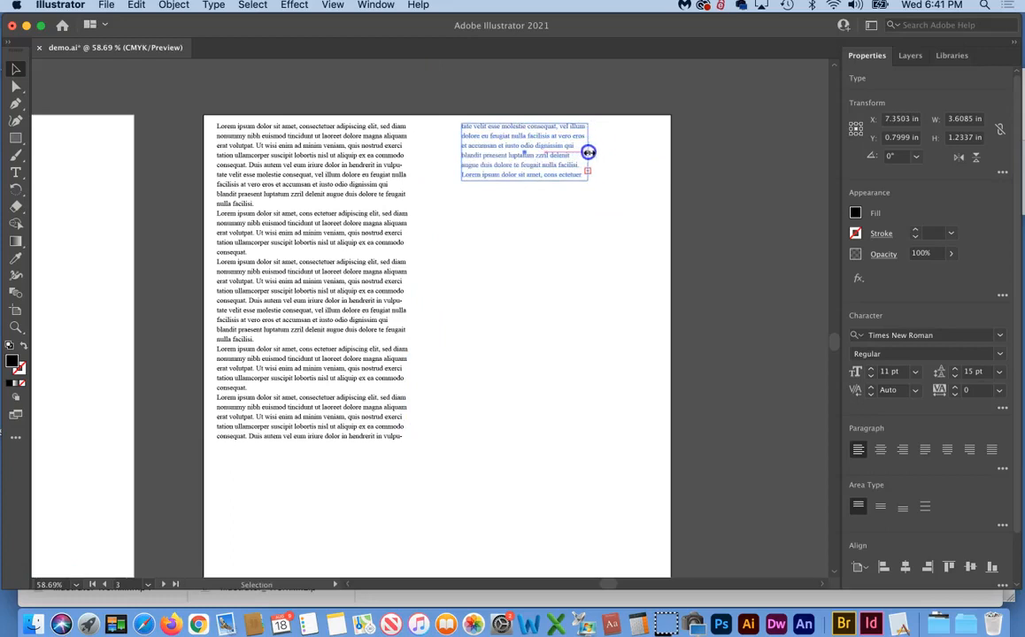
left_click(292, 221)
left_click_drag(409, 282, 448, 284)
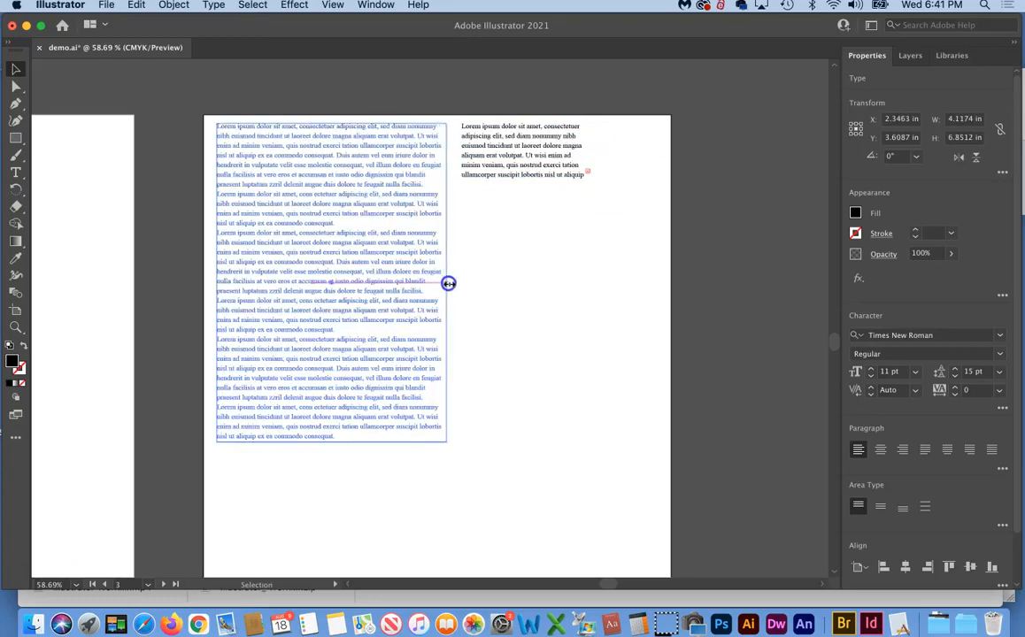
left_click(529, 164)
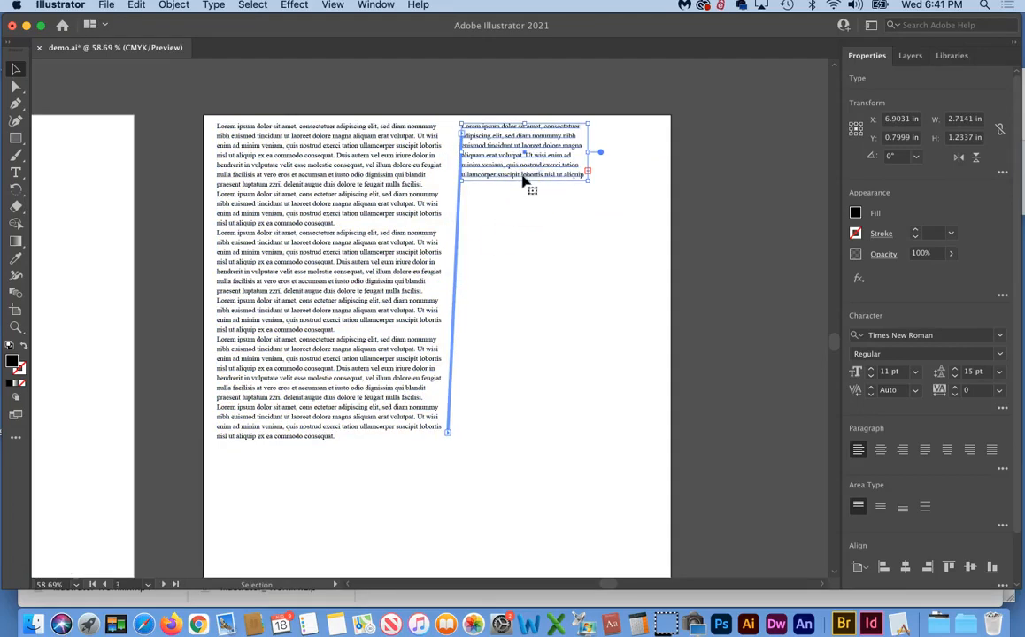
left_click_drag(525, 180, 535, 445)
left_click(531, 517)
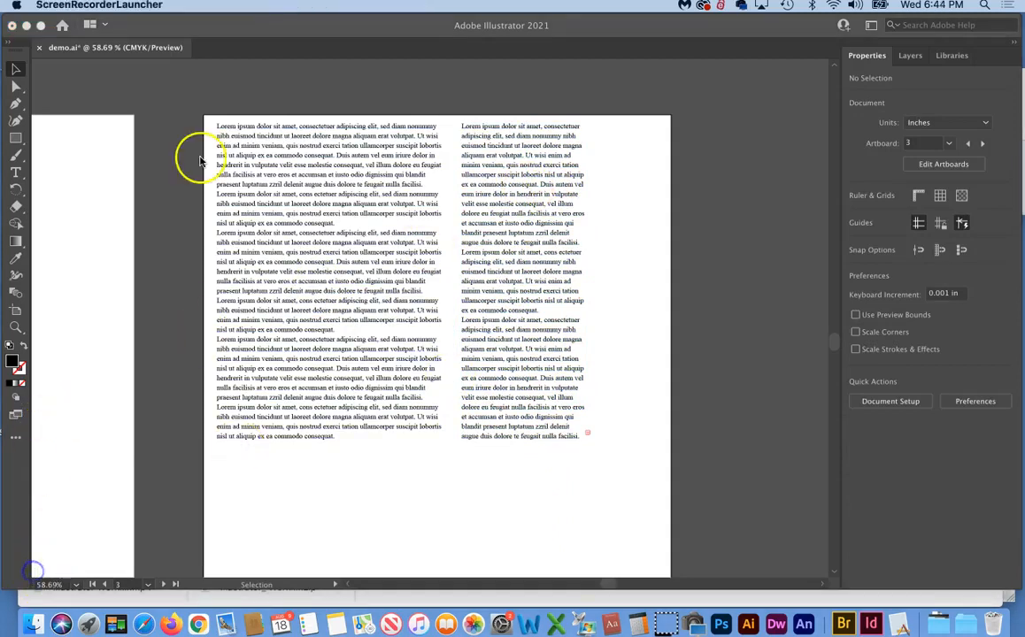
Shorten the left and right columns from the bottom to a matching 6.8512 in height
left_click(16, 69)
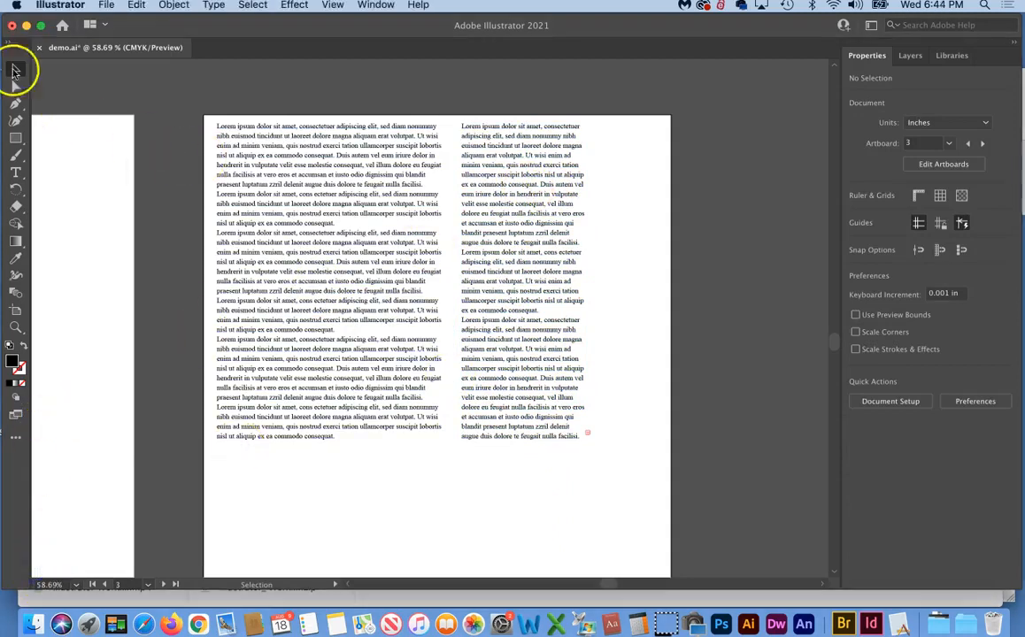
left_click(386, 283)
left_click_drag(332, 441, 331, 319)
left_click(555, 283)
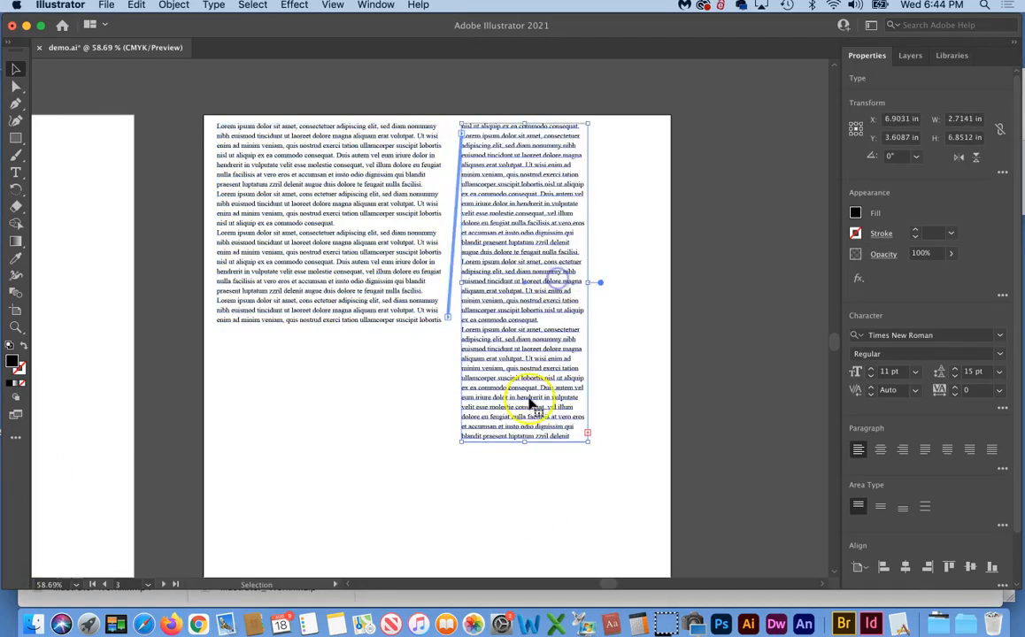
left_click_drag(523, 441, 524, 317)
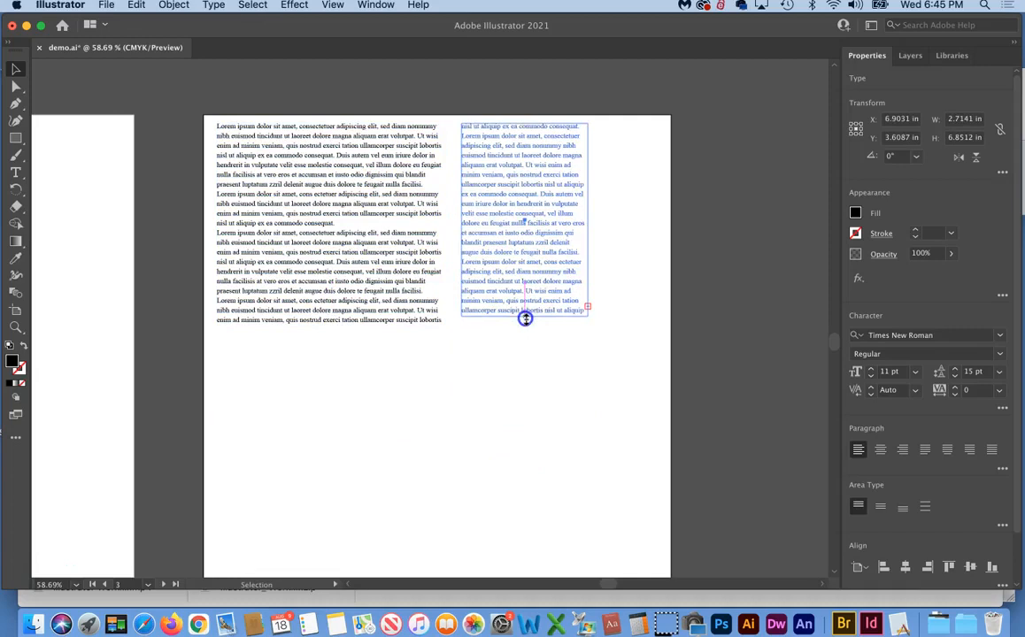
Draw a closed six-corner black angular shape below the text columns with the Pen tool
left_click(16, 103)
left_click(323, 396)
left_click(455, 469)
left_click(359, 500)
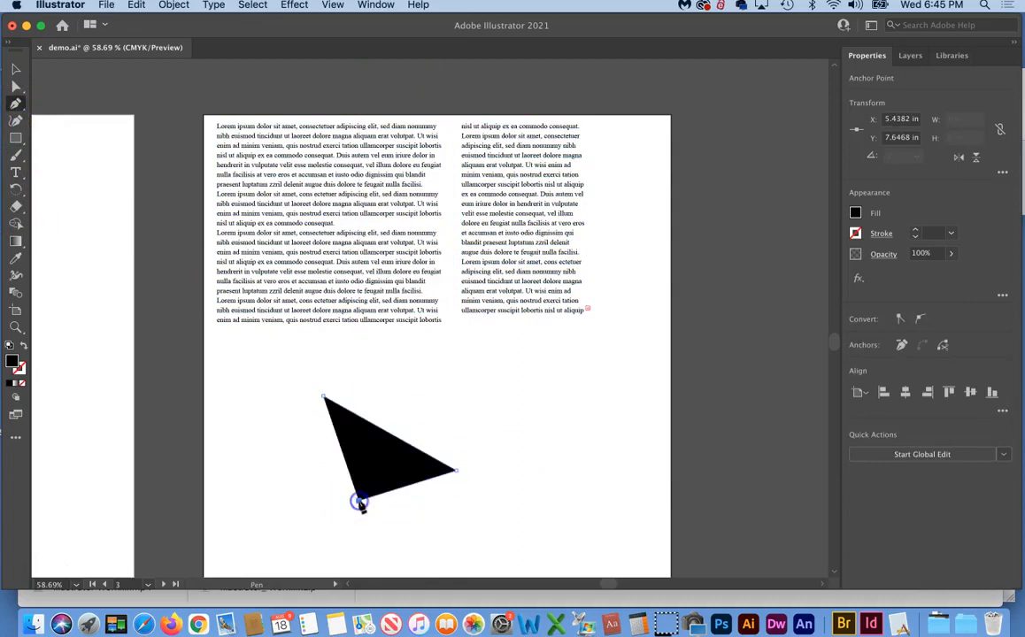
left_click(295, 448)
left_click(289, 348)
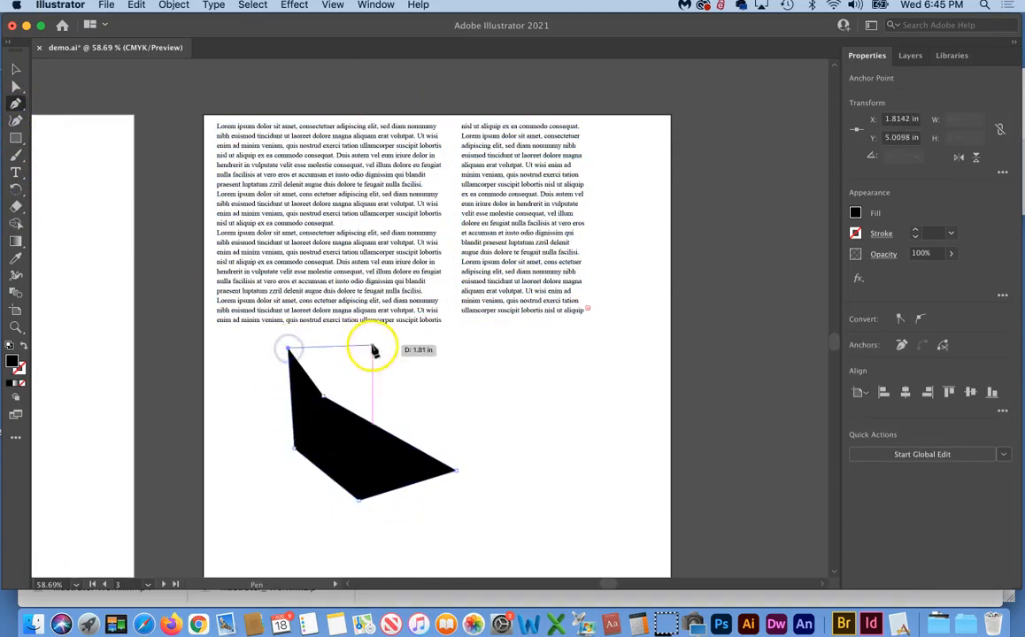
left_click(372, 346)
left_click(323, 397)
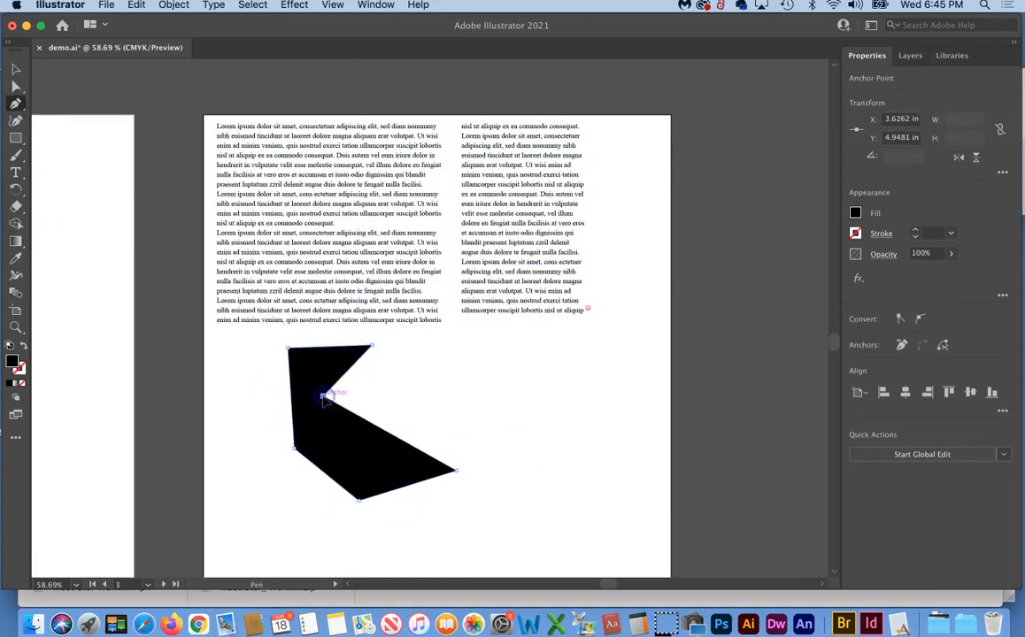
Select the right text column and load its overflow text
left_click(14, 71)
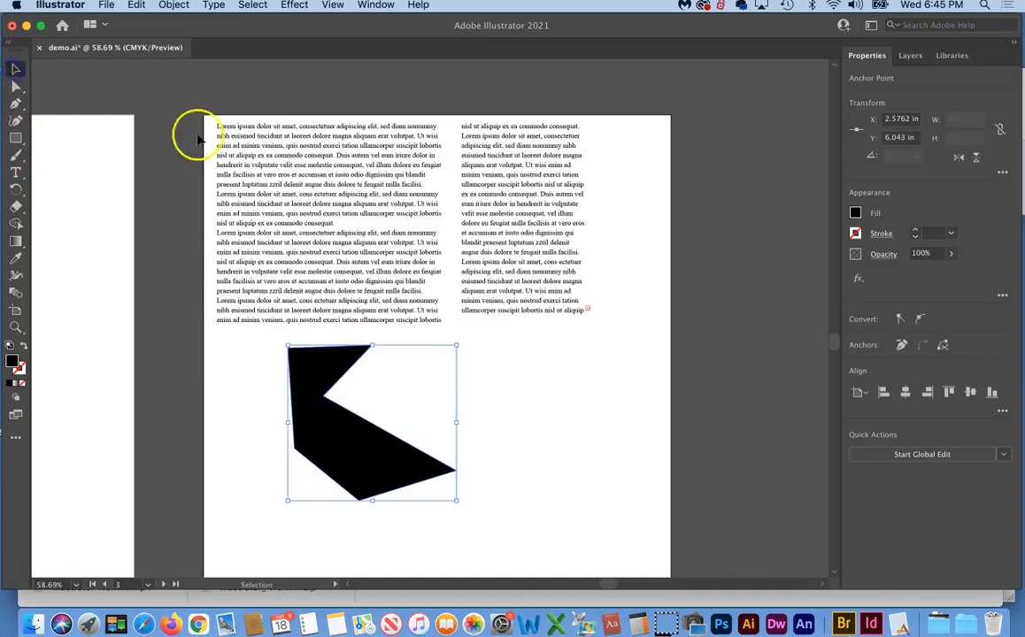
left_click(521, 222)
left_click(587, 309)
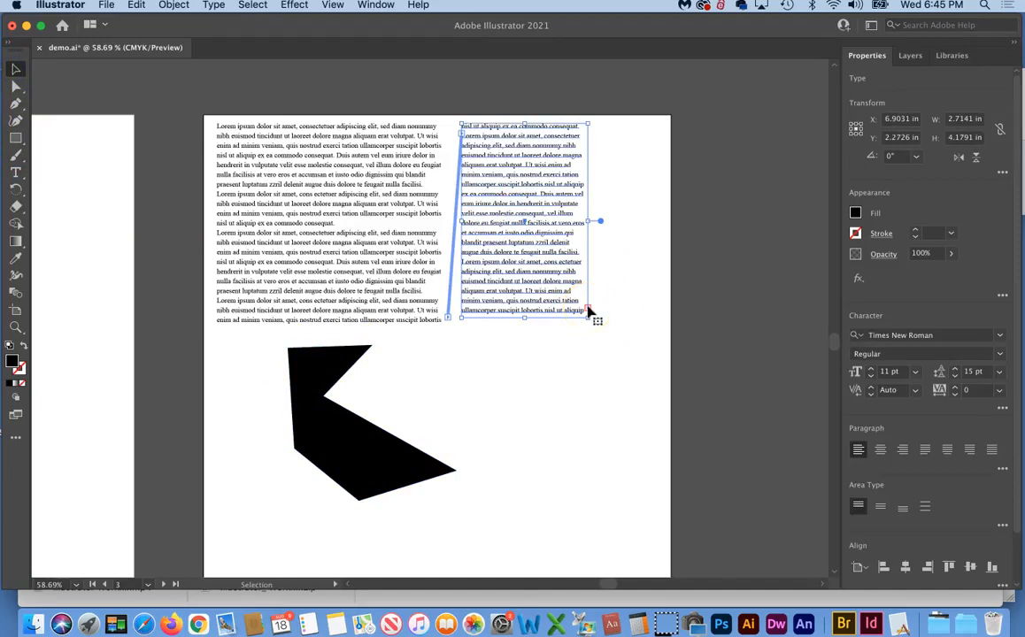
Flow the overflow text into the black shape, then select all text and the shape and delete them
left_click(586, 309)
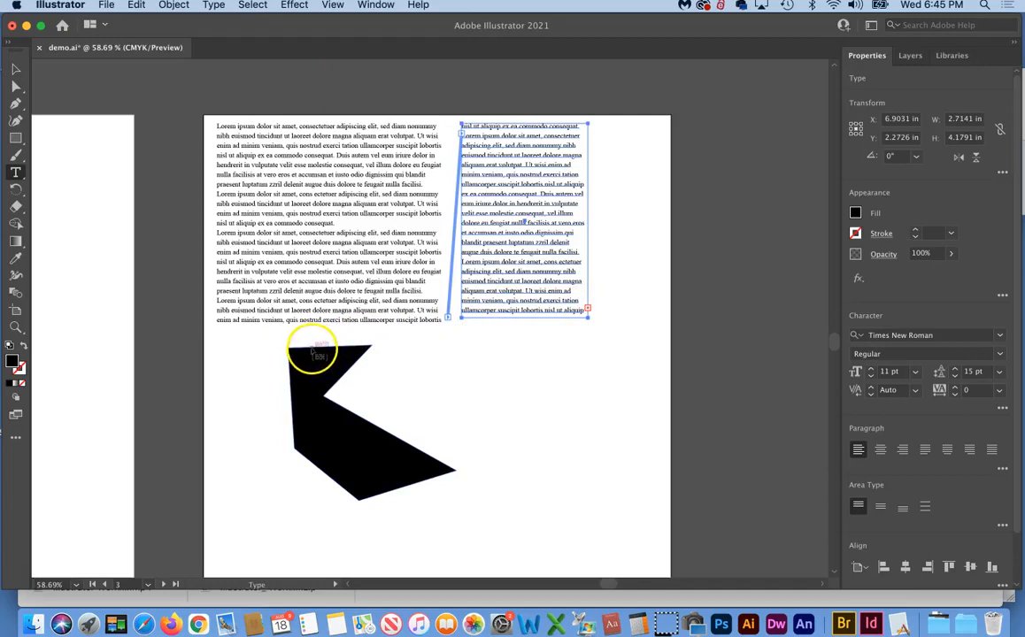
left_click(312, 351)
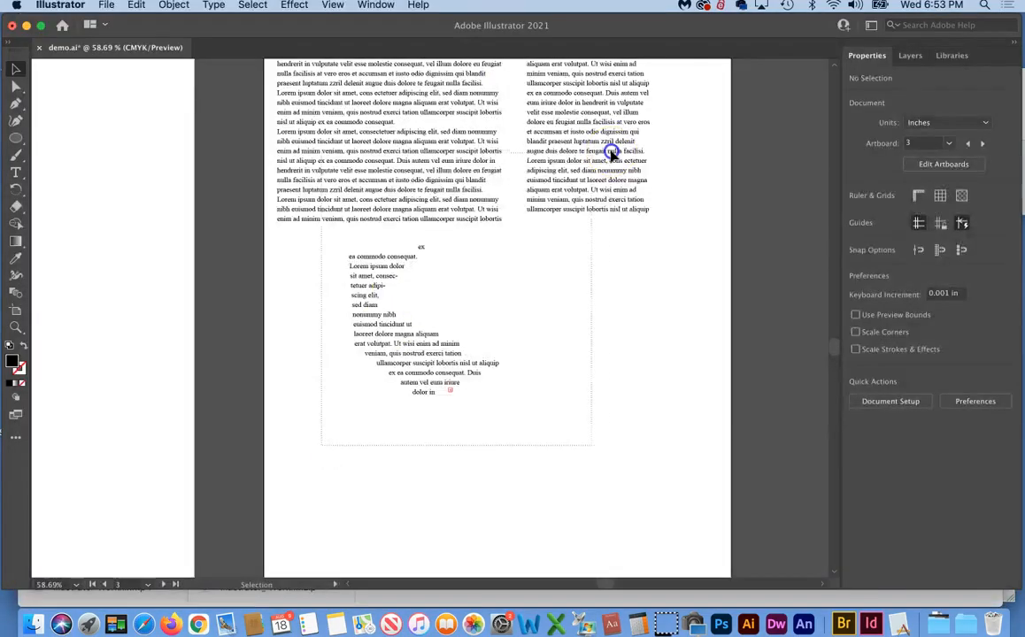
left_click_drag(610, 151, 612, 152)
key("Delete")
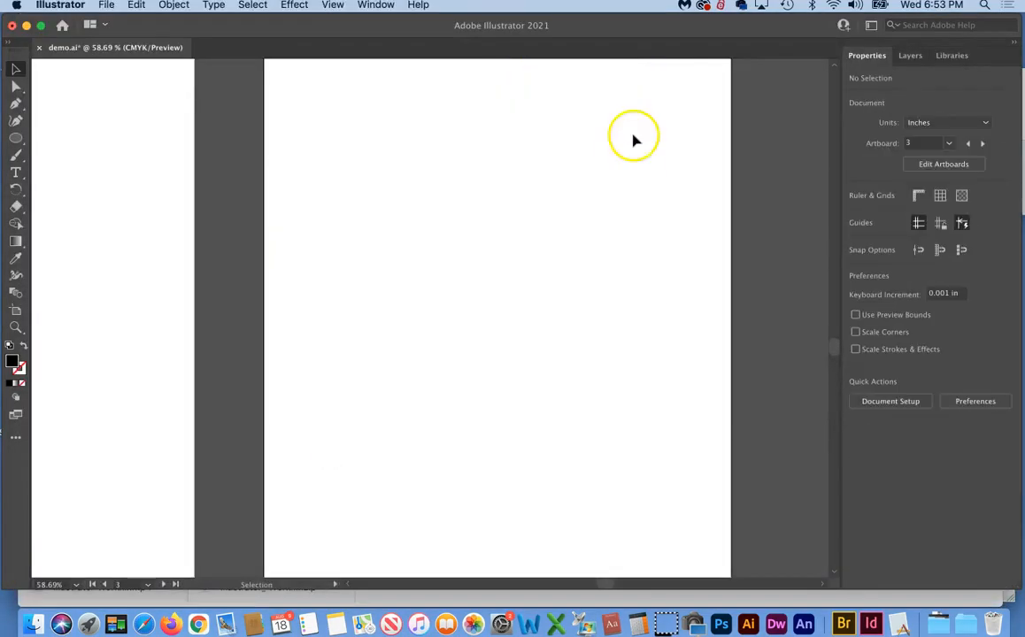
Draw an open arch path with the Pen tool from a start point to a dragged curve point
scroll(521, 231, "up", 3)
scroll(520, 232, "right", 4)
scroll(520, 232, "left", 1)
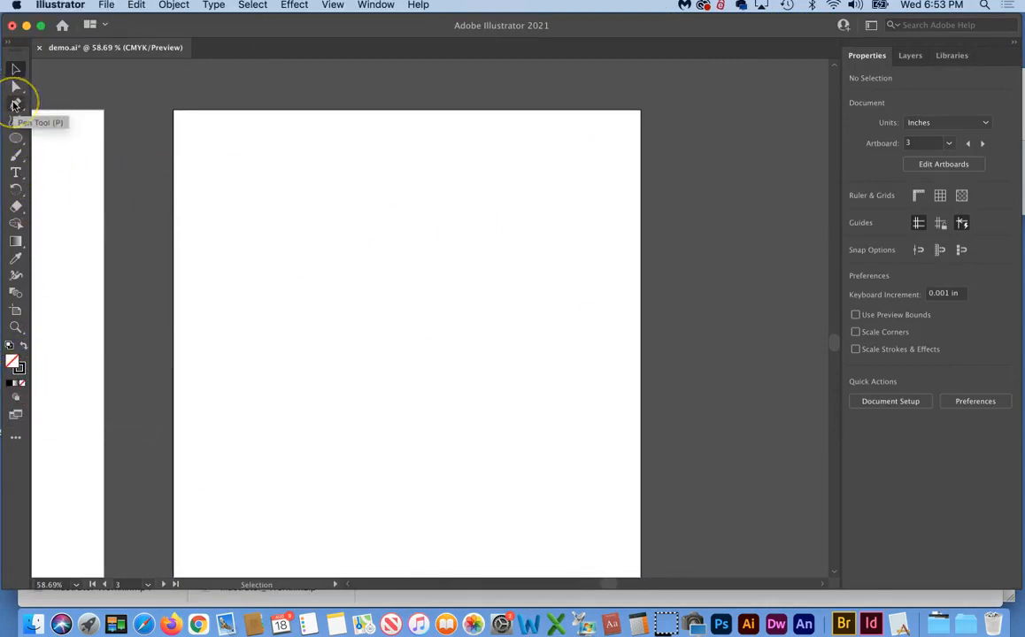
left_click(15, 104)
left_click(249, 291)
left_click_drag(469, 274, 544, 459)
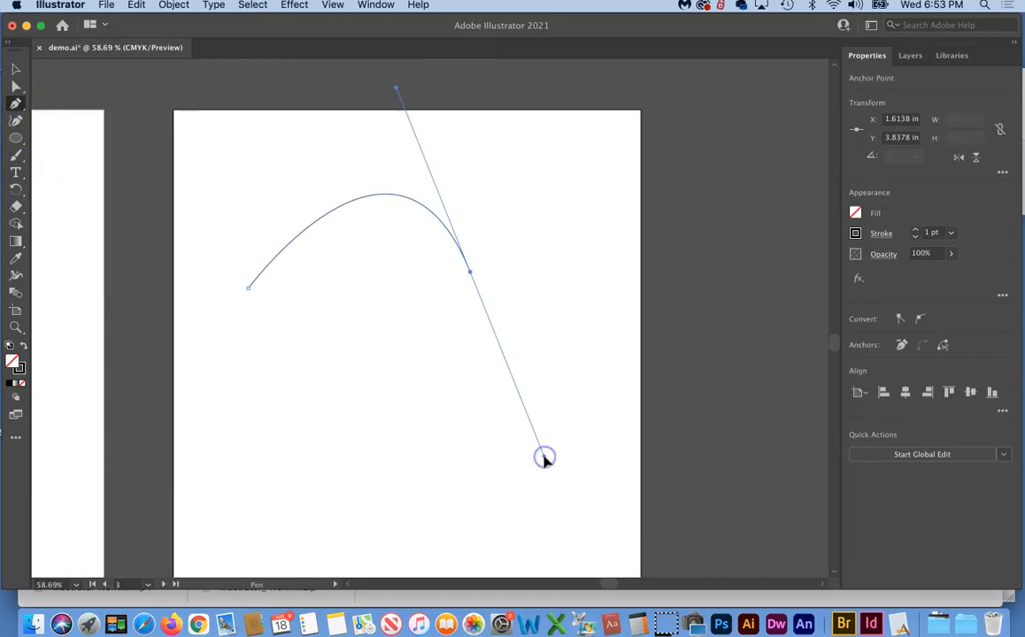
left_click(294, 288)
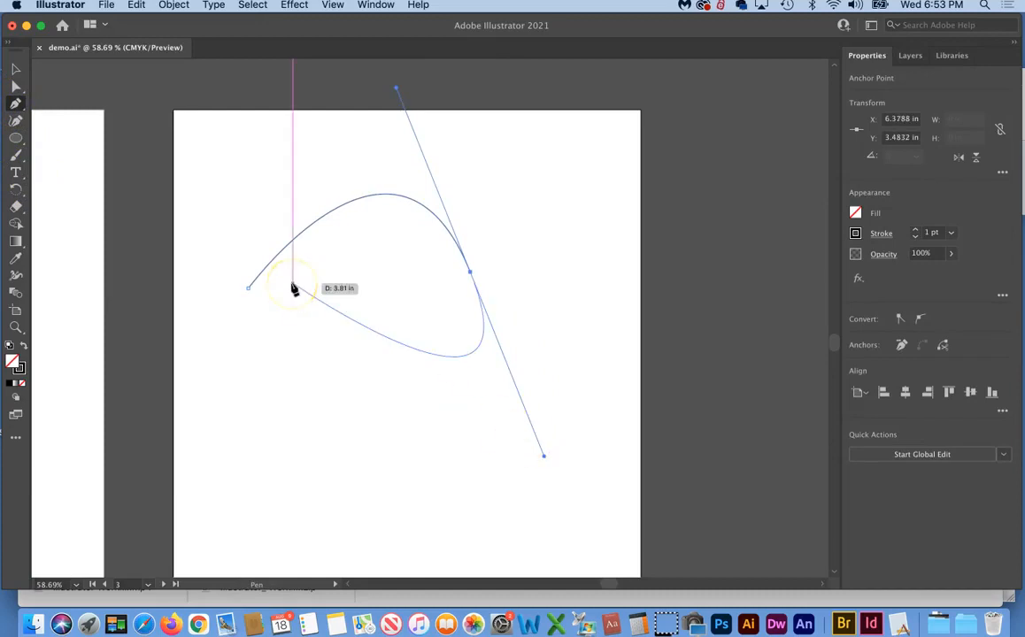
left_click(367, 390)
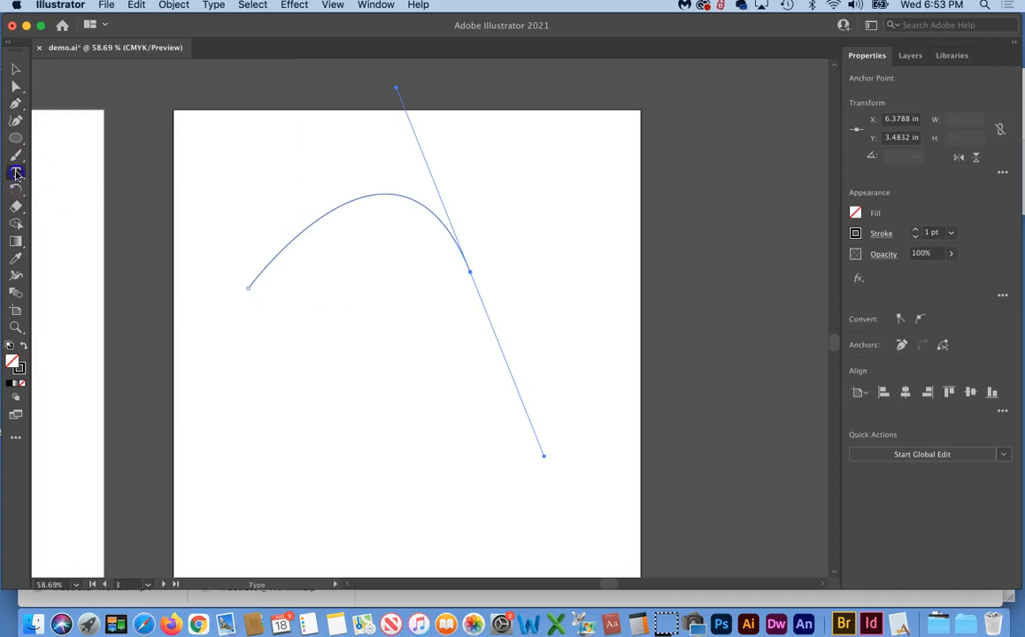
left_click(16, 174)
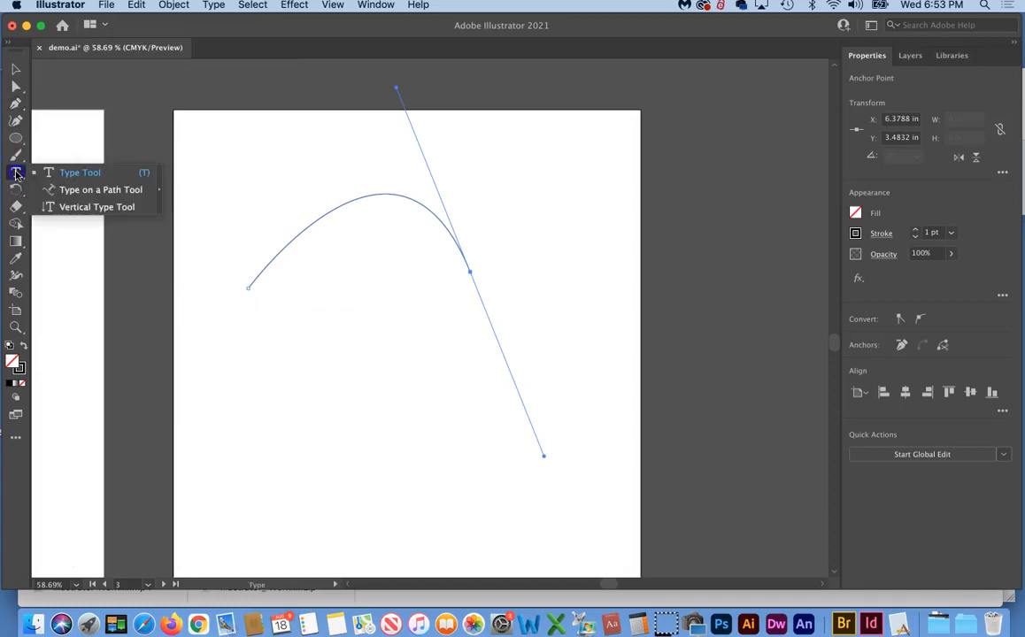
Place Times New Roman lorem ipsum placeholder text along the arch path, then deselect it
left_click(85, 173)
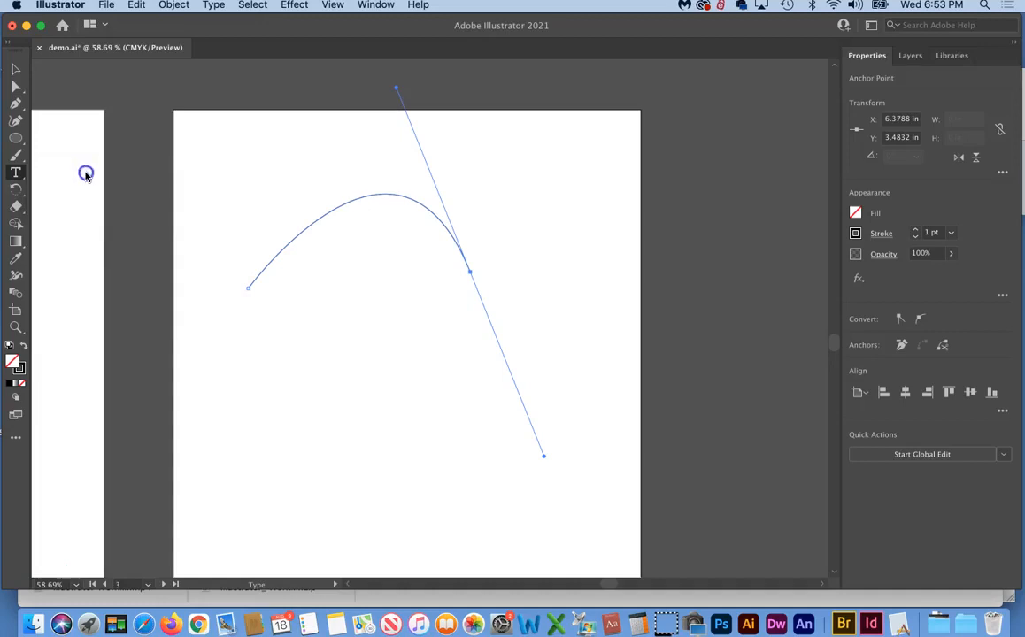
left_click(252, 278)
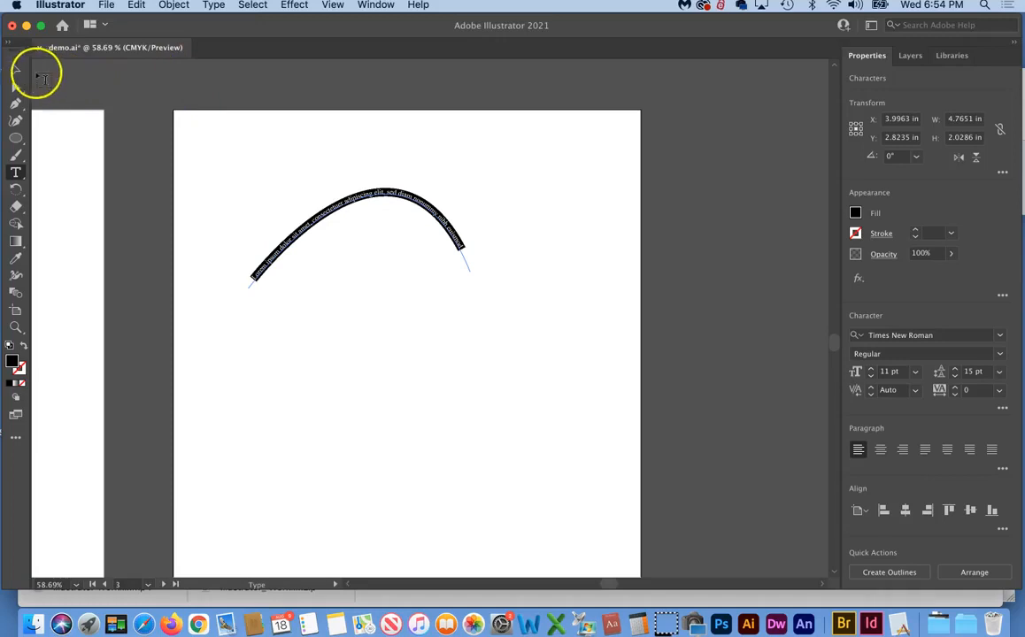
left_click(14, 71)
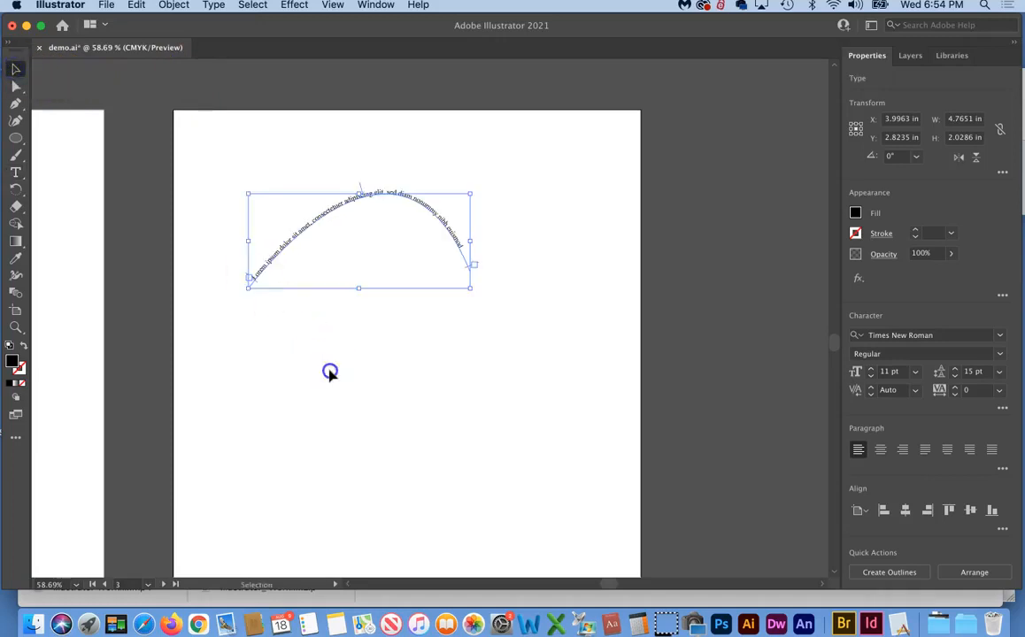
left_click(323, 367)
left_click(15, 328)
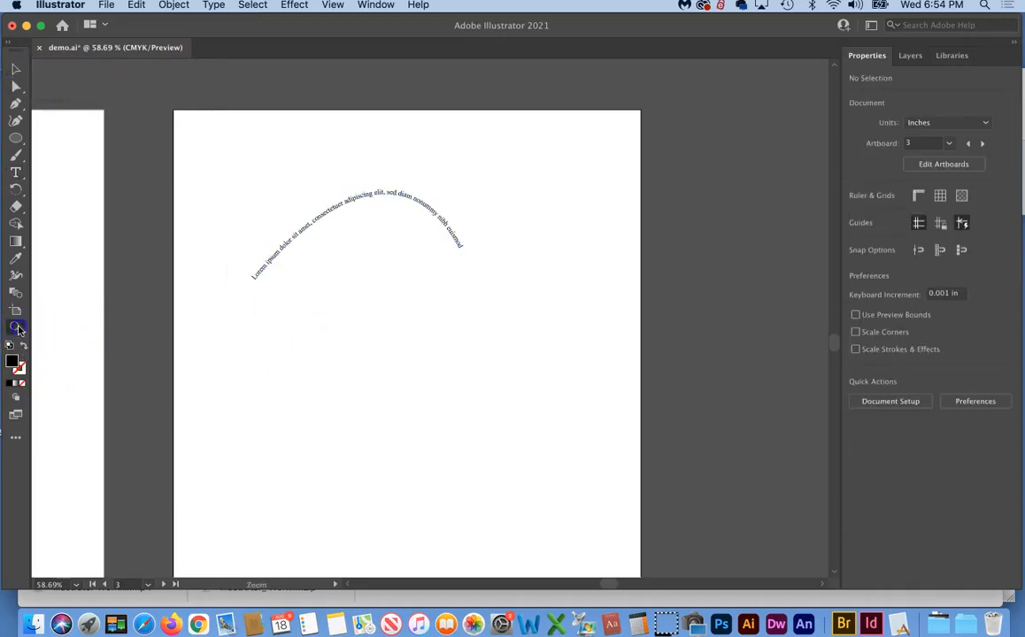
Zoom in and drag the path text's end bracket back so the arc stops after 'nonummy', then select all its text
left_click_drag(223, 148, 451, 238)
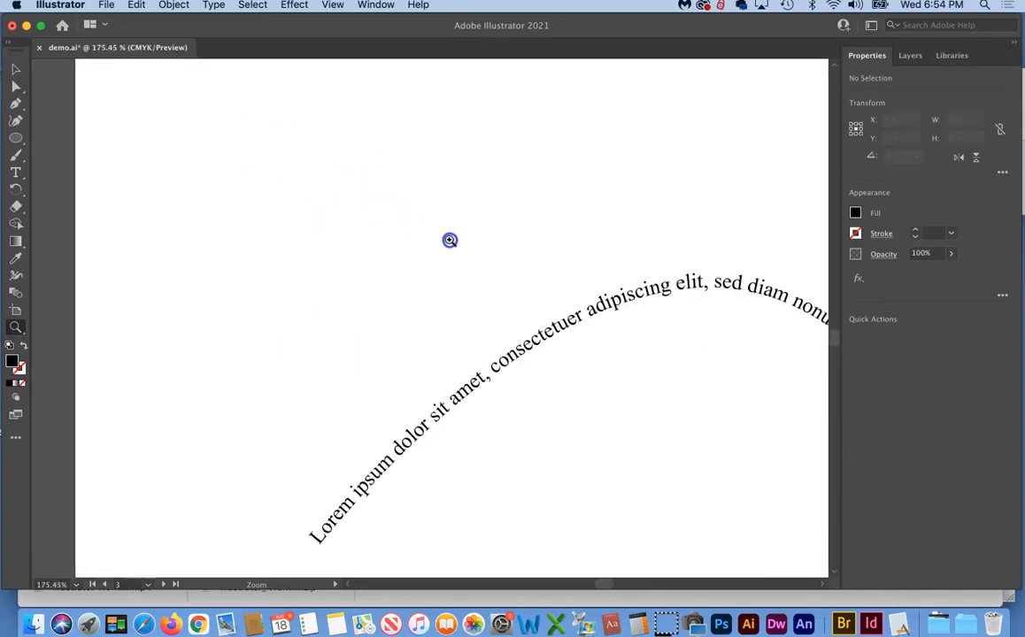
key("v")
left_click(305, 346)
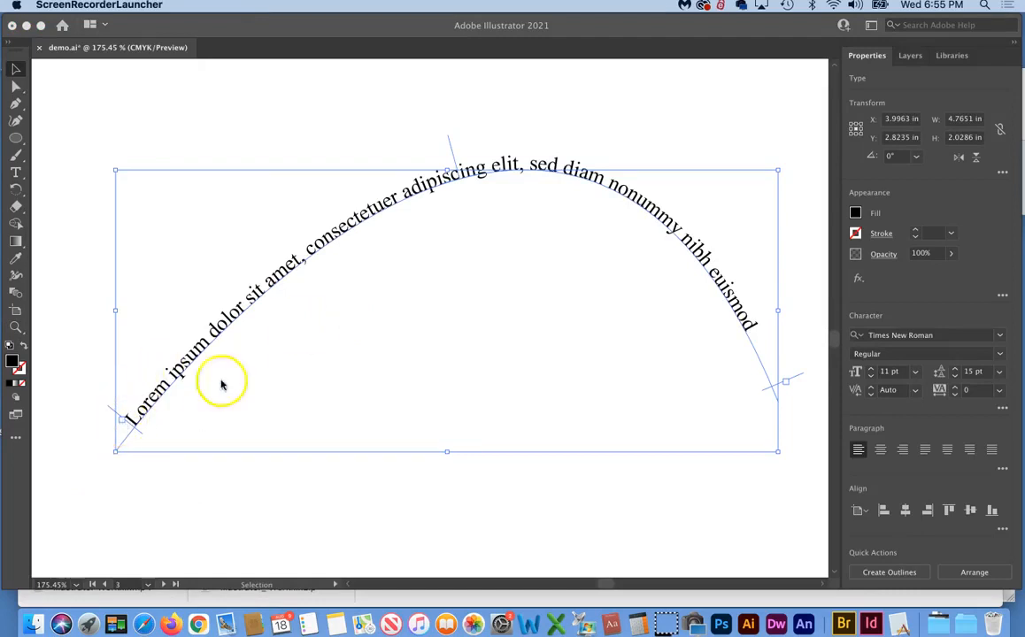
left_click(795, 377)
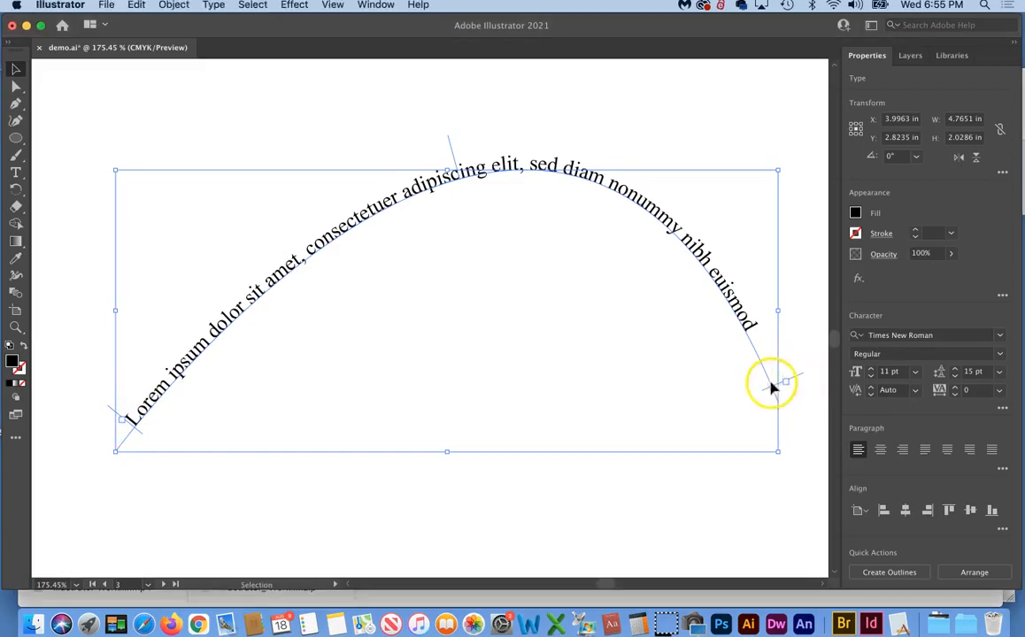
left_click_drag(799, 377, 688, 238)
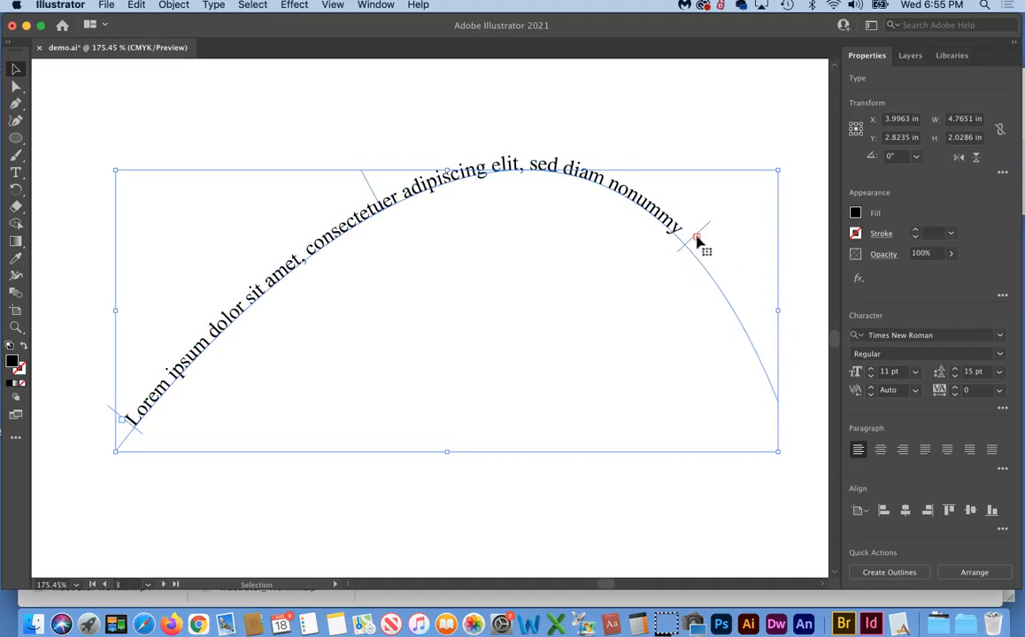
left_click(33, 571)
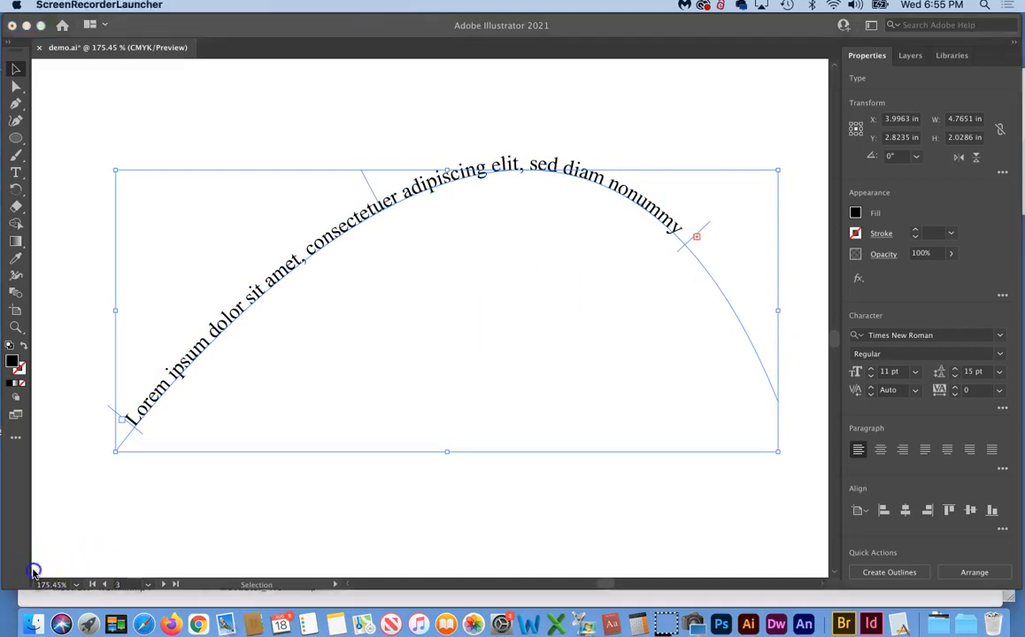
triple_click(284, 263)
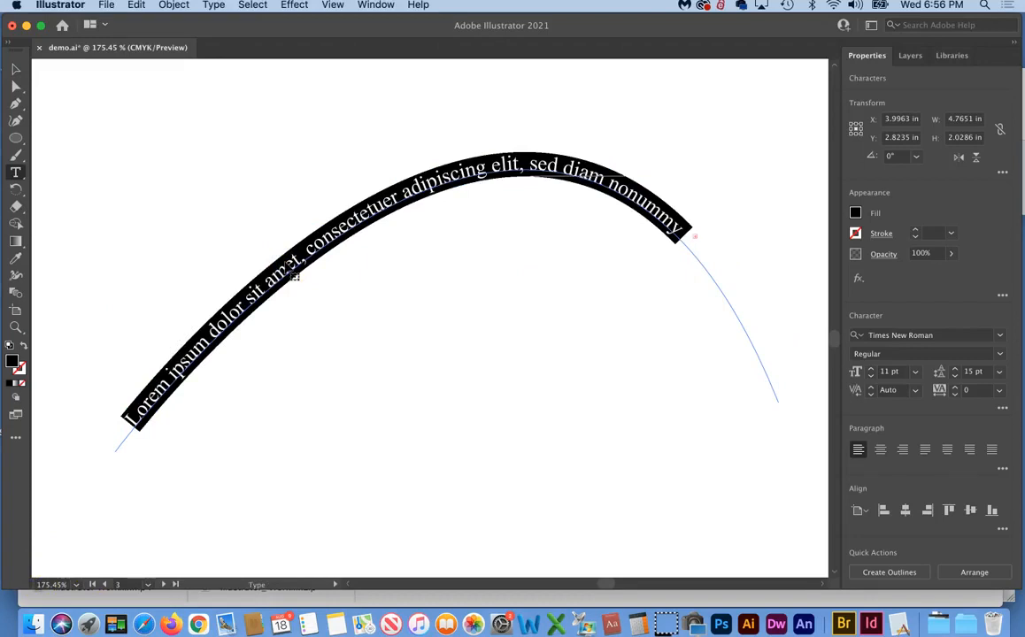
Replace the path text with 'Type on a path', slide it toward the curve's left start and center-align it
type("Type on a path")
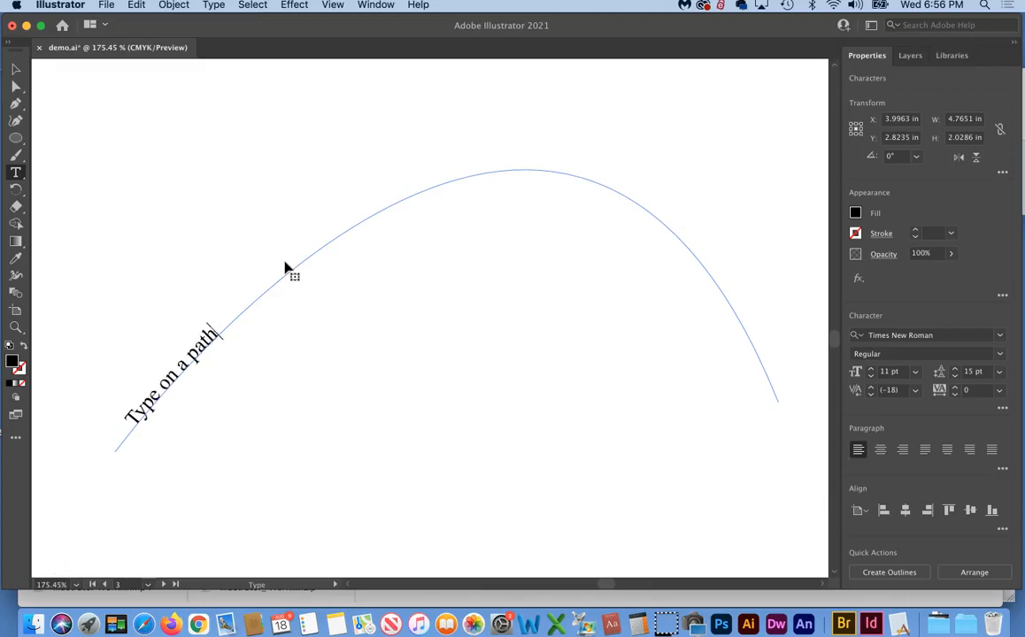
left_click(15, 69)
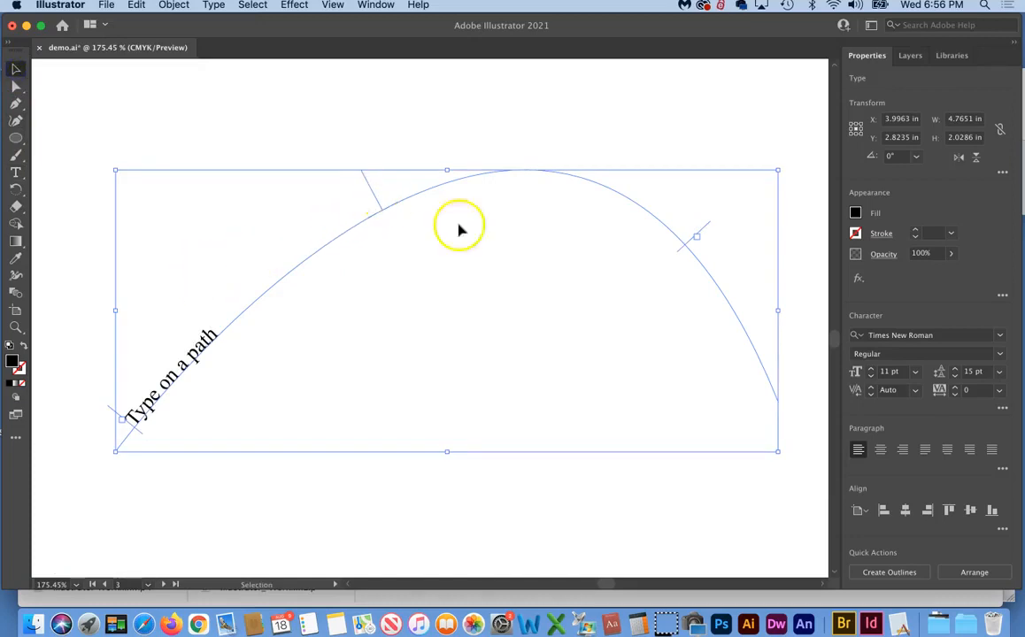
mouse_move(684, 247)
left_mouse_down()
mouse_move(691, 252)
mouse_move(666, 247)
left_mouse_up()
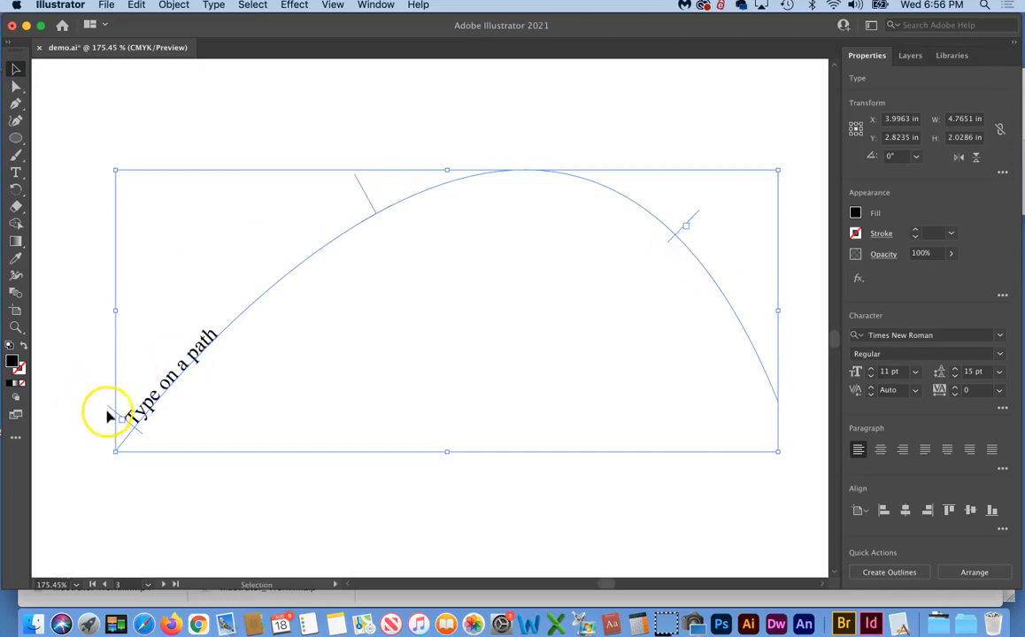
left_click_drag(112, 412, 253, 269)
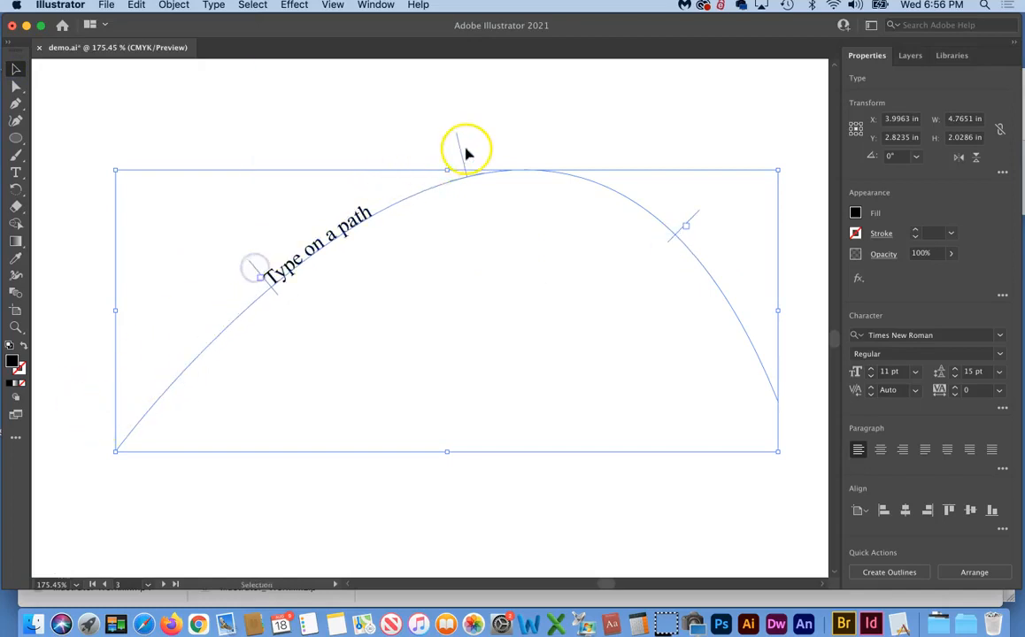
left_click_drag(462, 152, 399, 178)
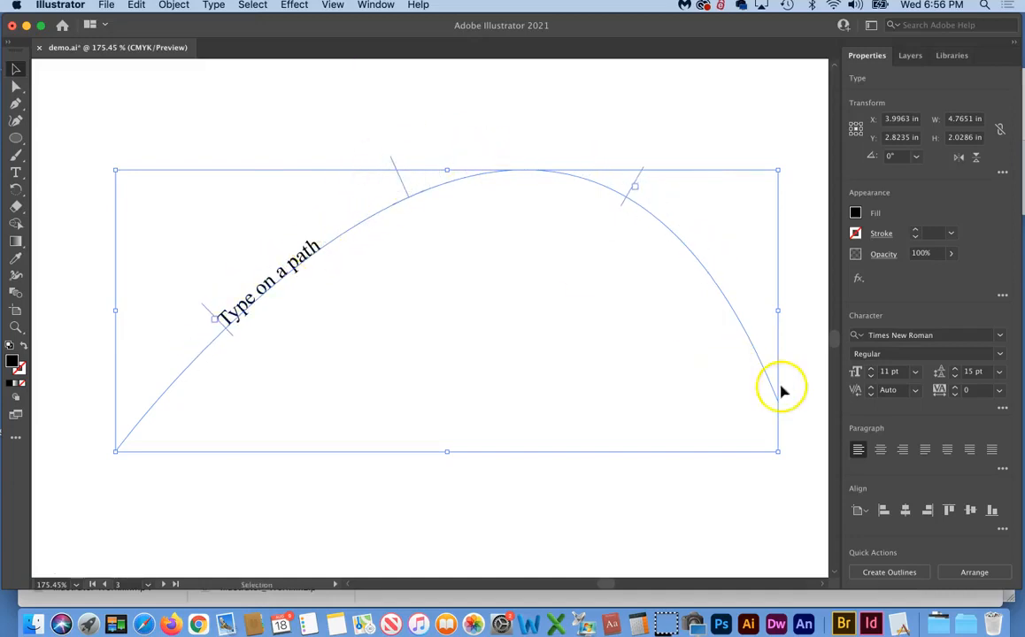
left_click(880, 451)
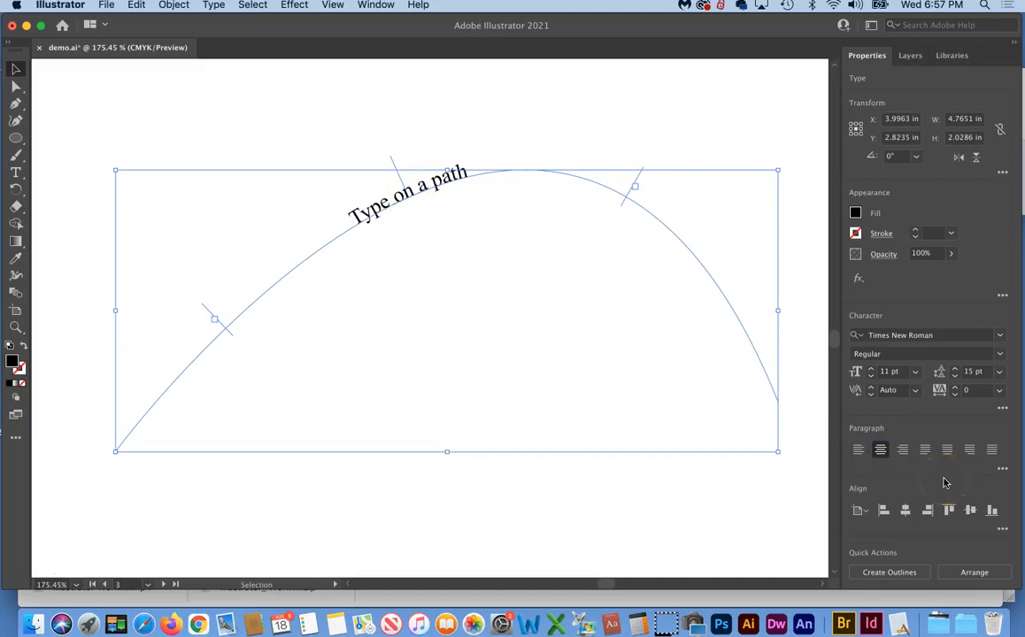
Try right, left and center alignment, keep center, then nudge 'Type on a path' to end at the peak
left_click(903, 452)
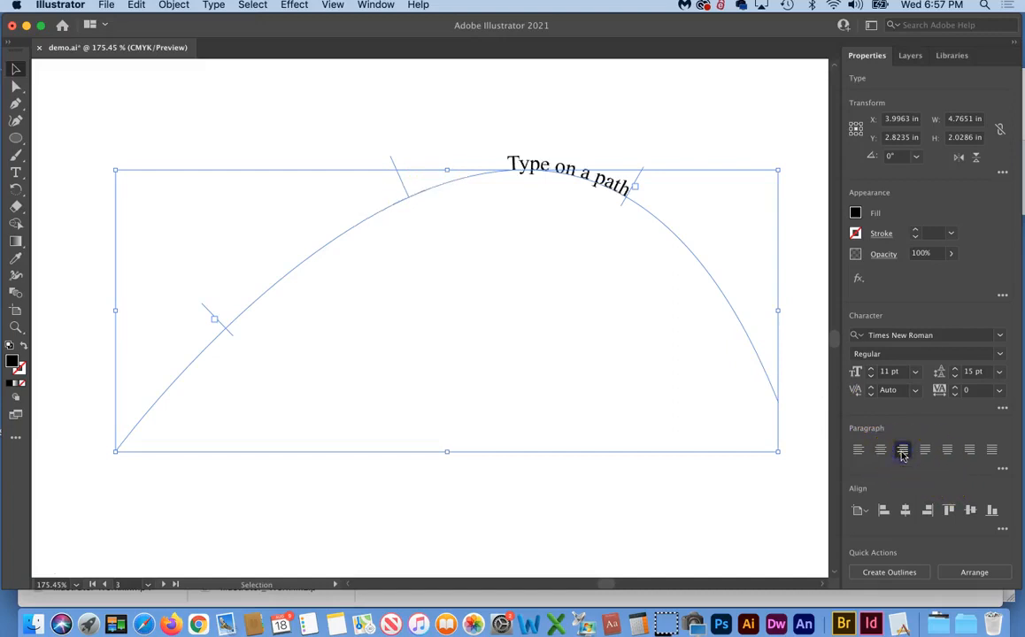
left_click(857, 451)
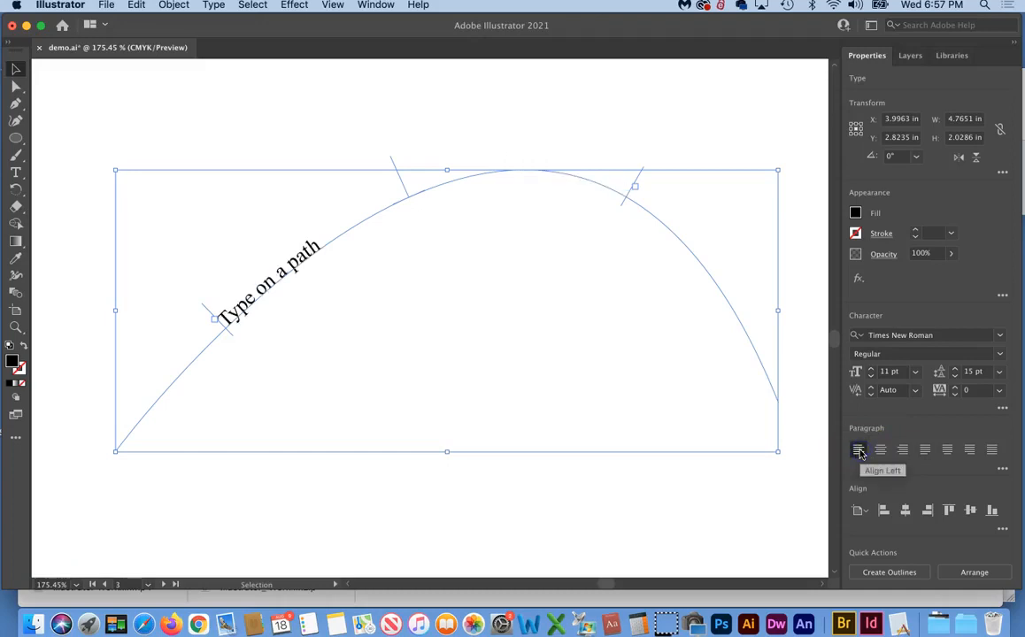
left_click(880, 450)
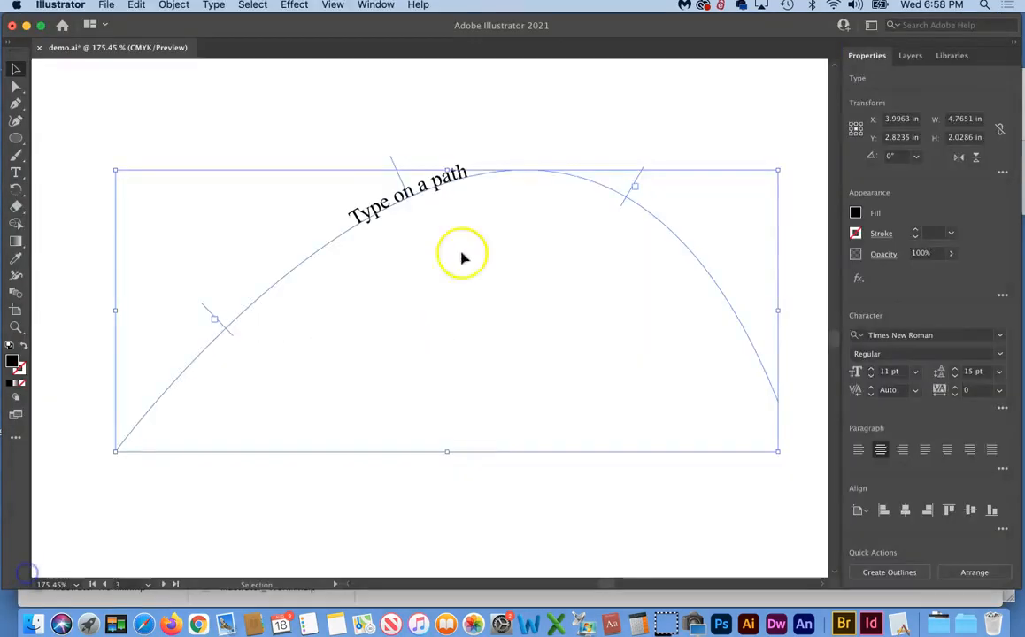
left_click(426, 274)
left_click(402, 177)
left_click_drag(407, 157, 434, 192)
left_click_drag(441, 206, 417, 141)
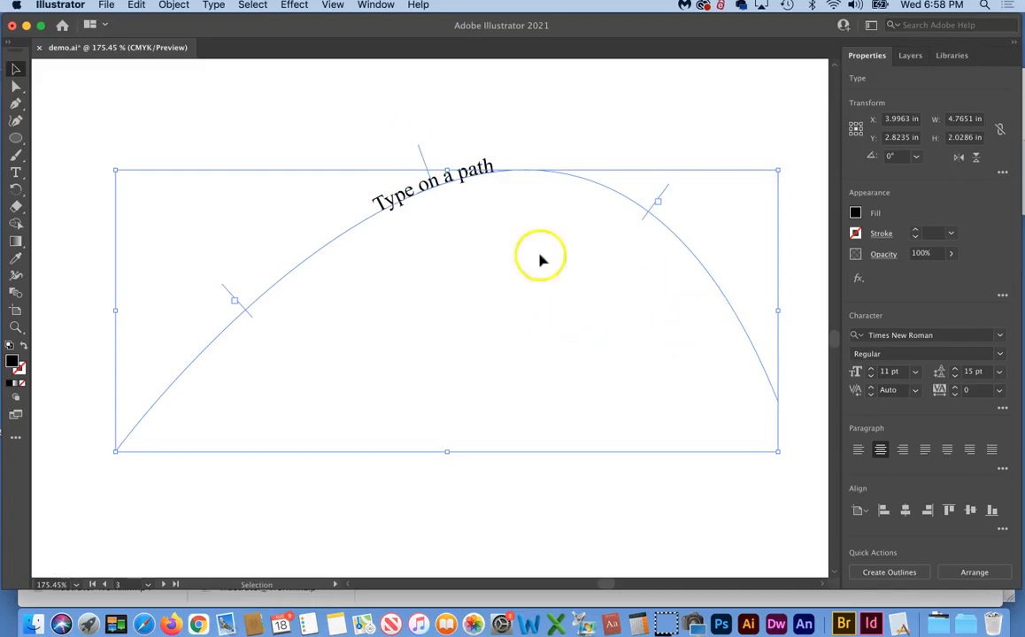
Set all of the 'Type on a path' text to 36 pt
double_click(412, 192)
triple_click(412, 192)
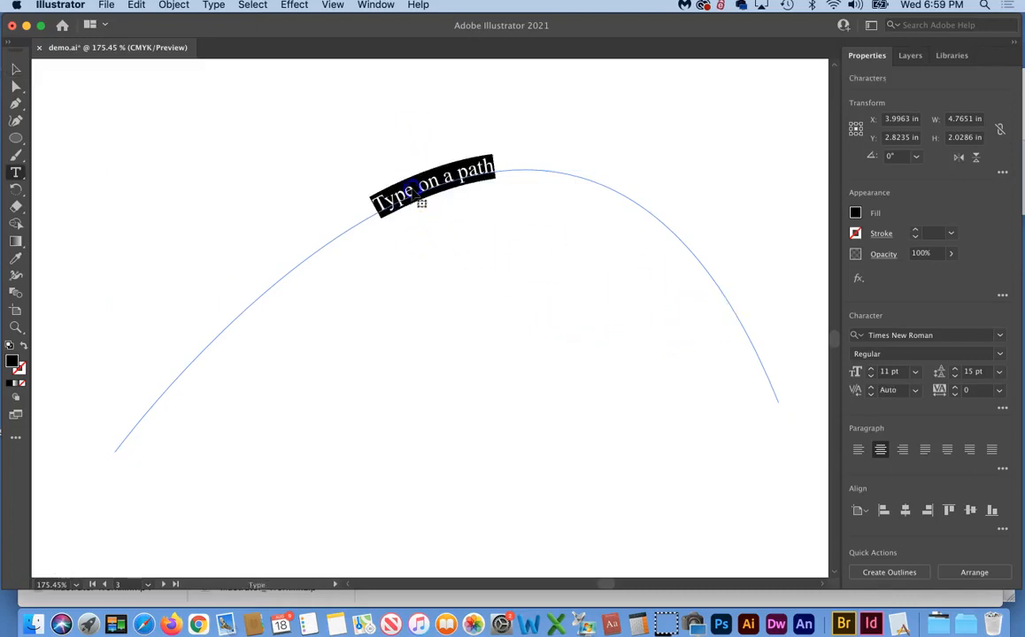
left_click(914, 373)
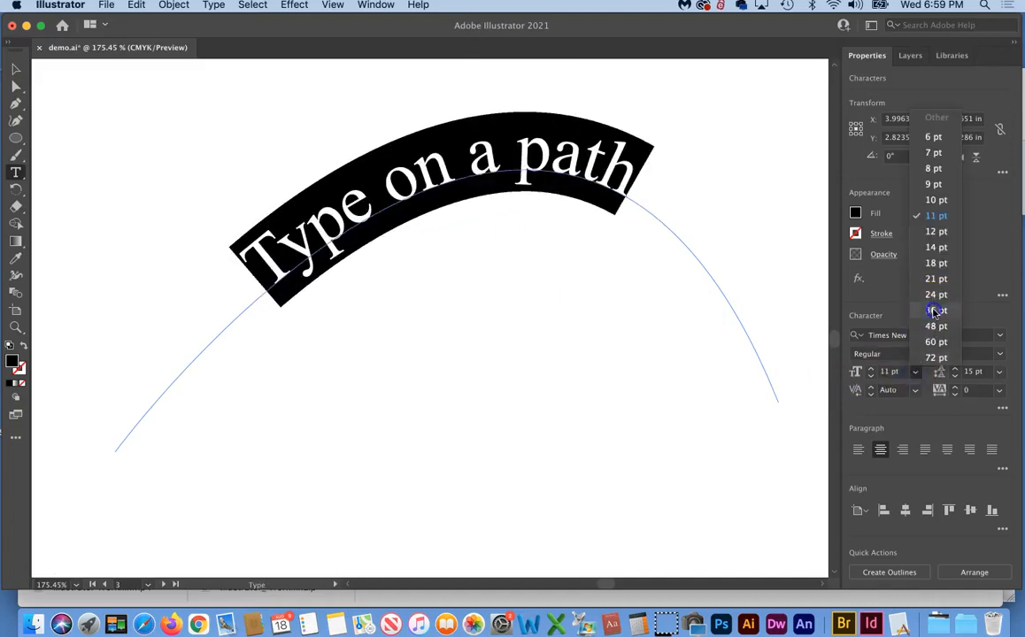
left_click(935, 311)
Narrow the curve to 3.1999 in wide by dragging its right-middle handle left
left_click(17, 65)
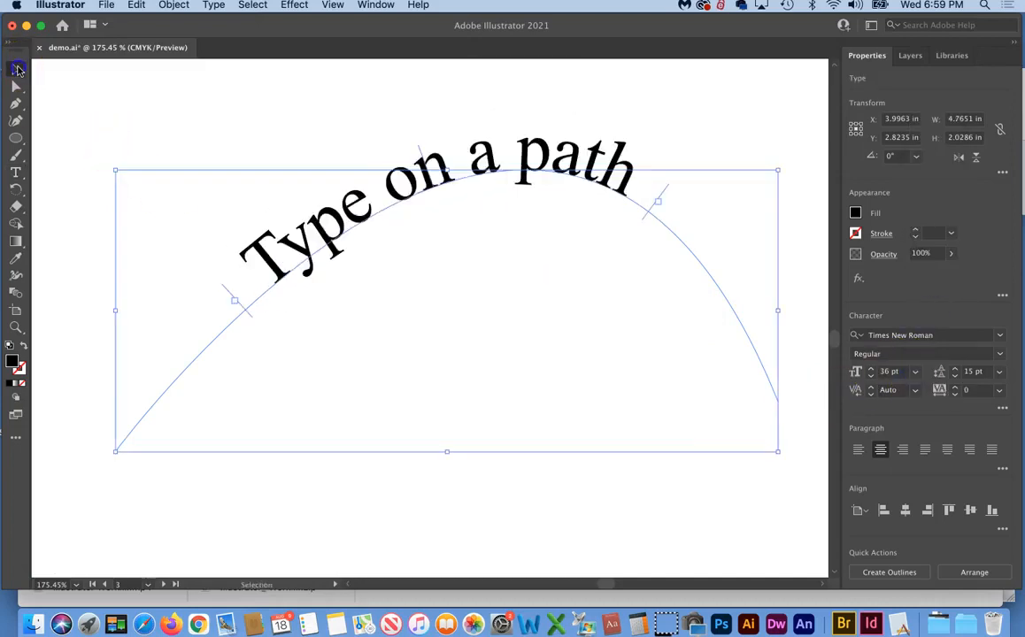
left_click(143, 117)
left_click(328, 190)
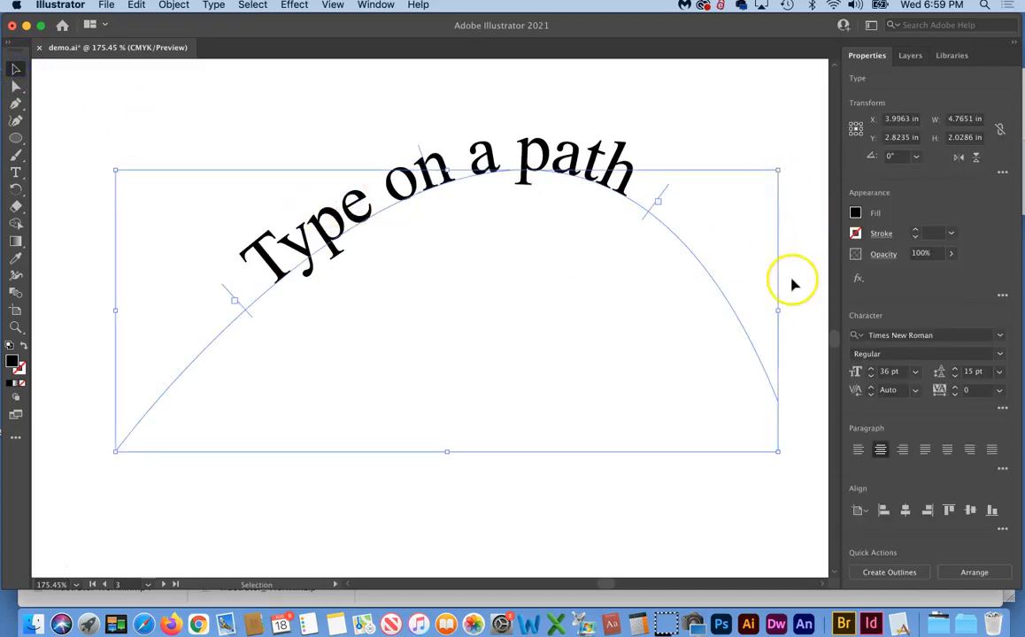
left_click_drag(778, 311, 561, 314)
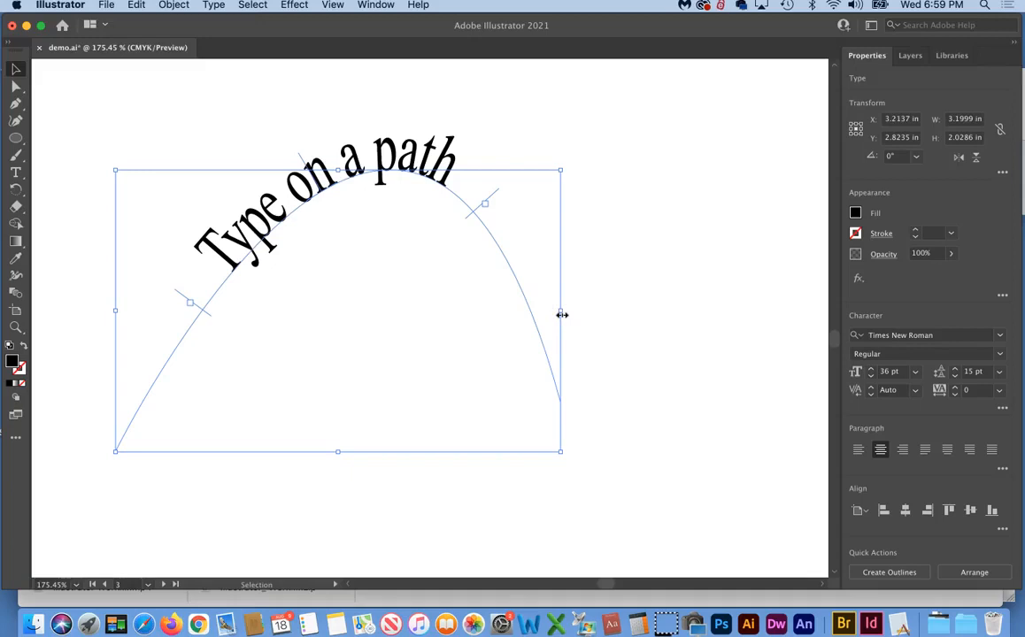
Reset the path text's horizontal scale from 67.153% to 100% and reselect the object
double_click(300, 192)
key("super+a")
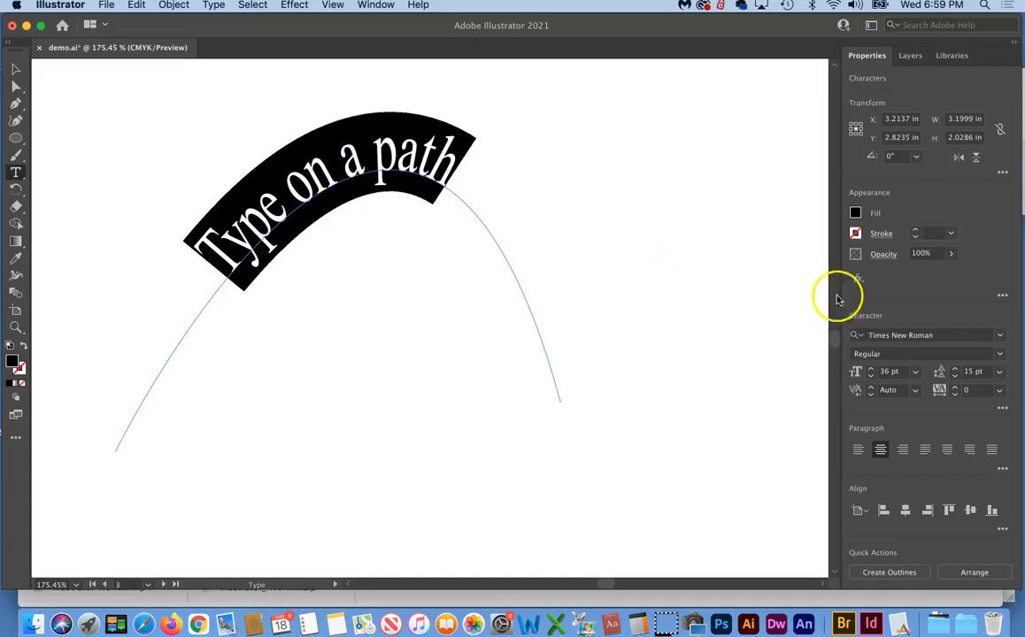
left_click(1002, 408)
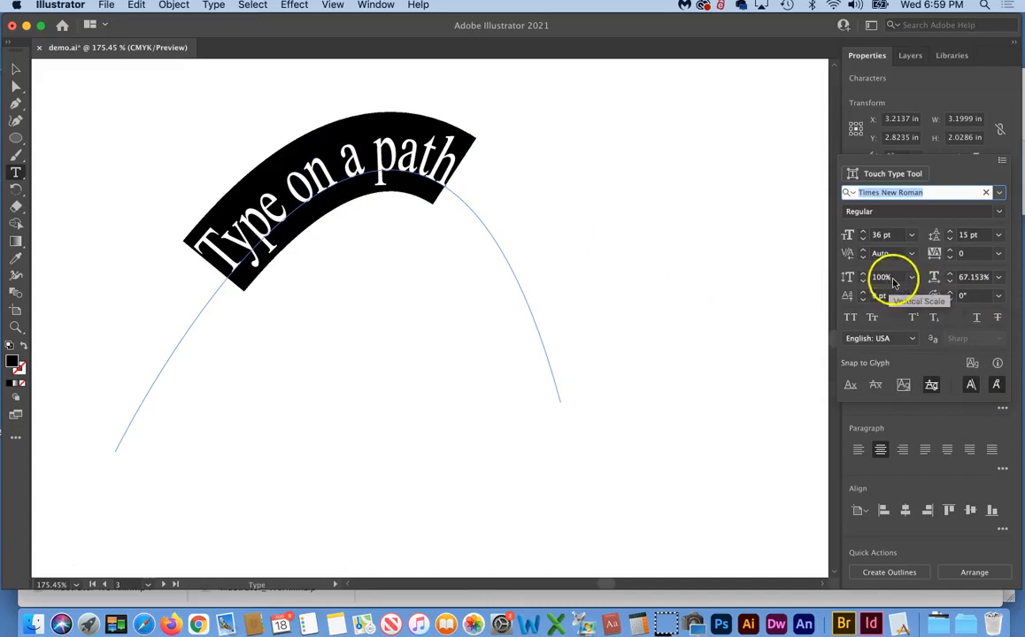
left_click(999, 278)
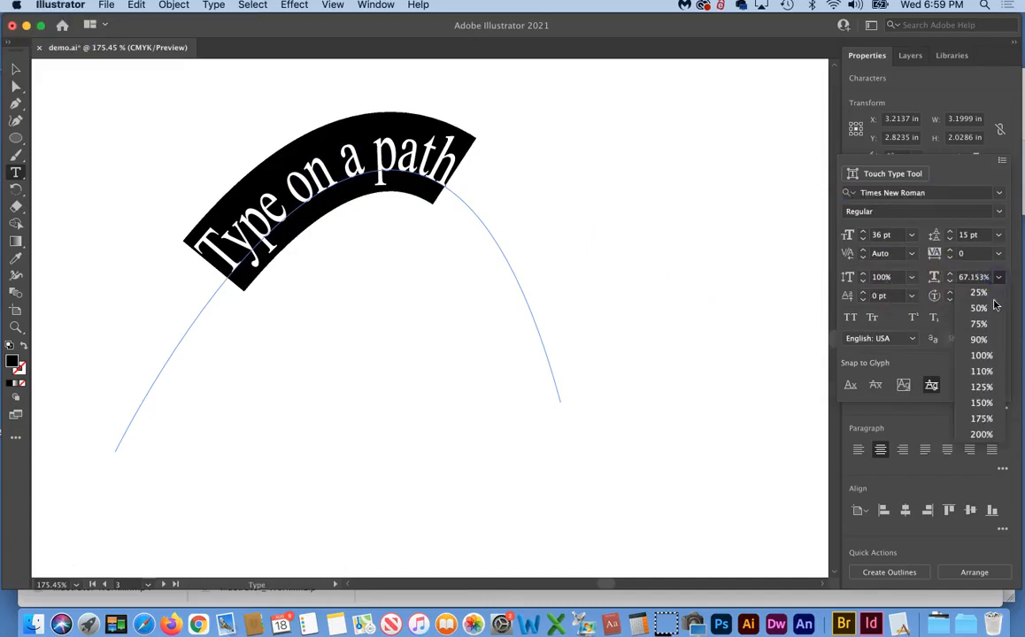
left_click(983, 356)
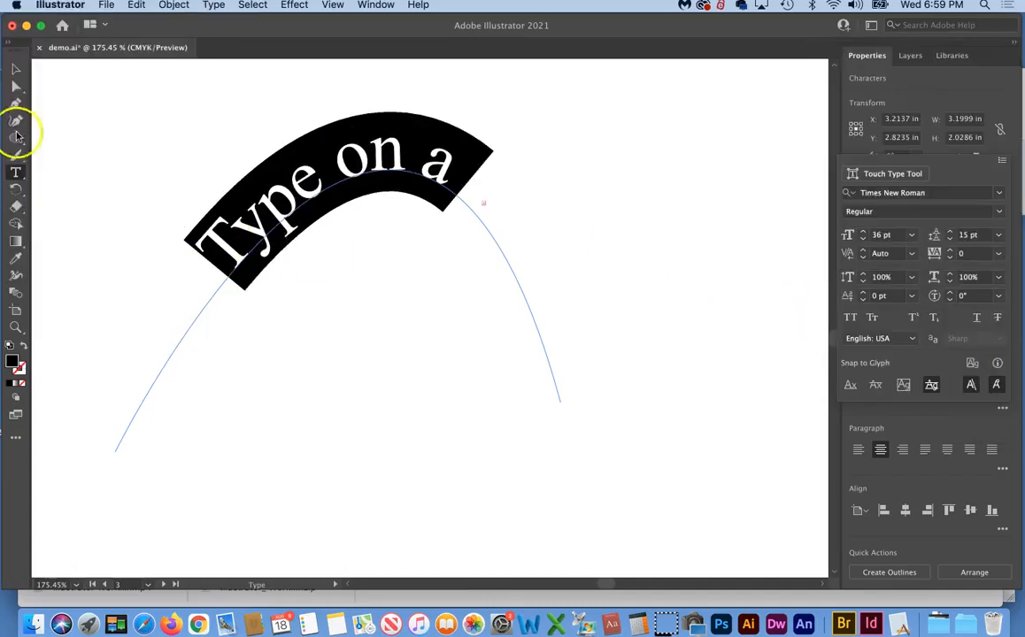
left_click(17, 77)
left_click(354, 170)
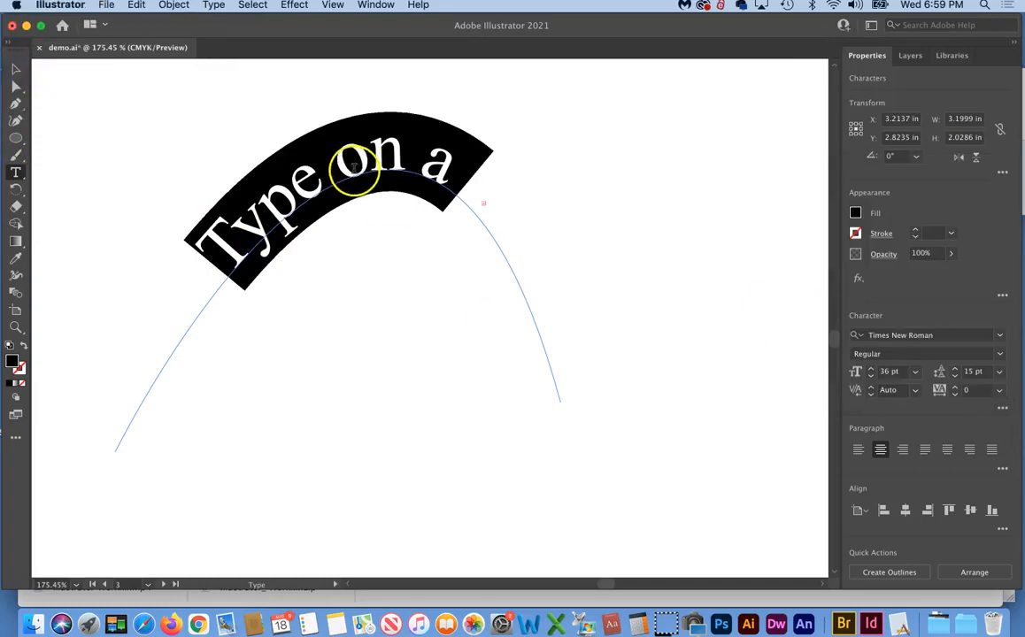
Nudge the path text left and down, then drag the curve's end anchor right so the full text fits
left_click(16, 69)
left_click_drag(280, 209, 256, 216)
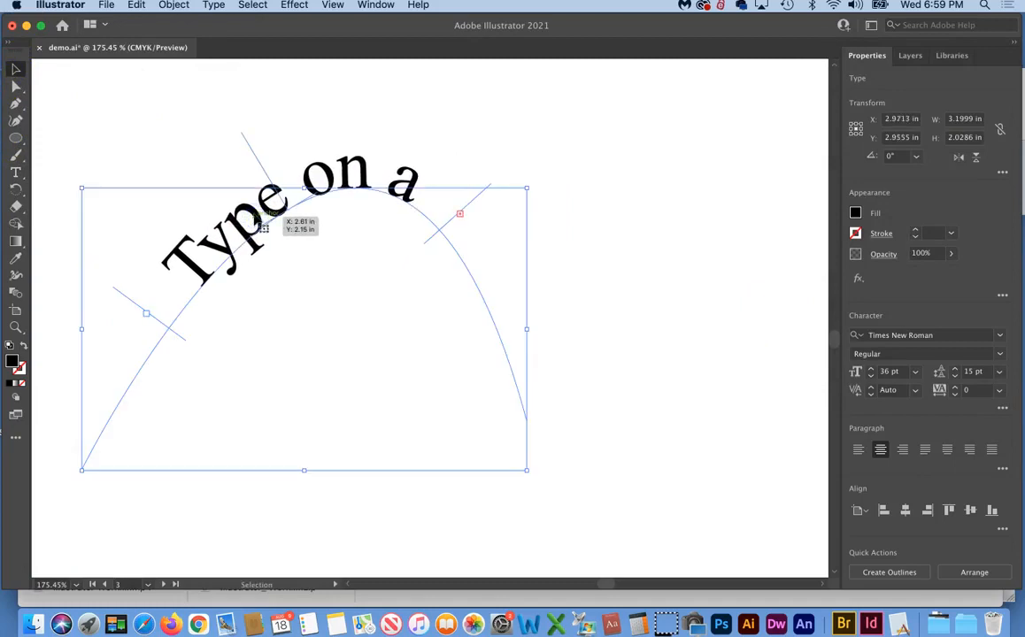
left_click(136, 96)
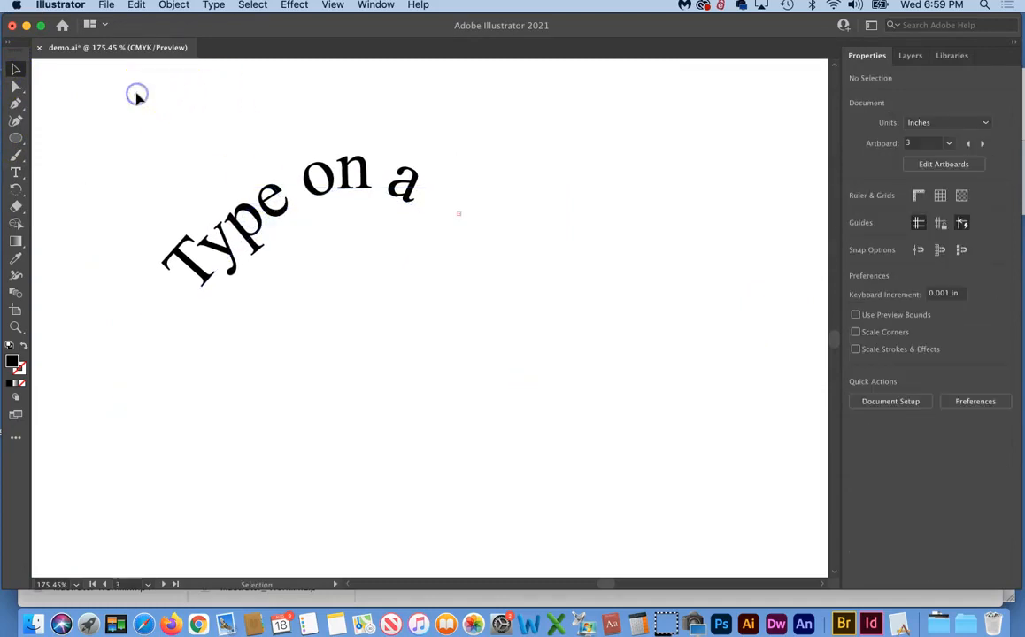
left_click(16, 88)
left_click(463, 259)
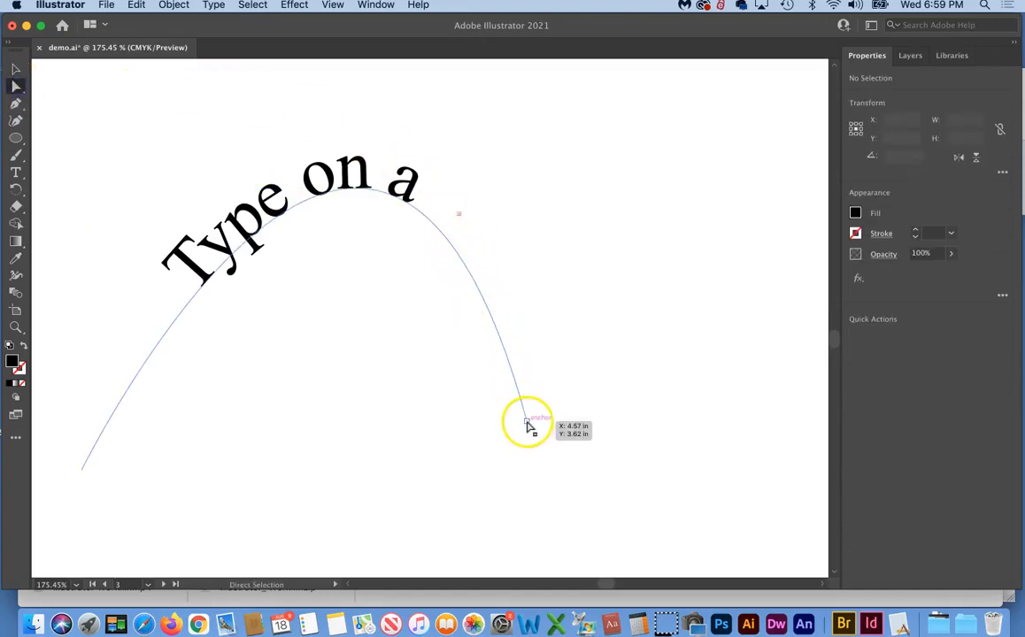
left_click_drag(526, 426, 657, 422)
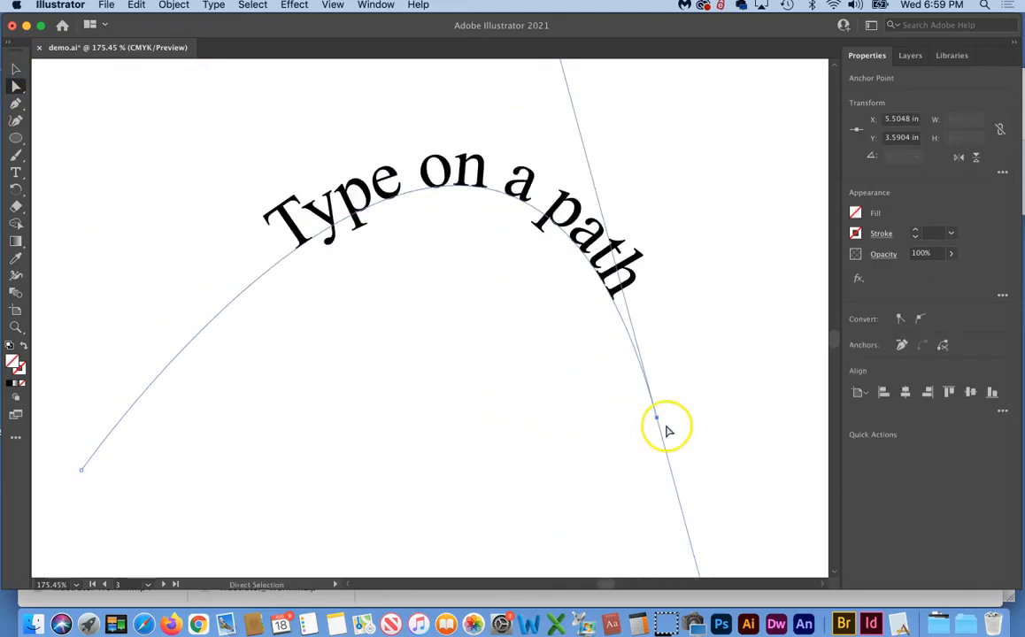
key("super+minus")
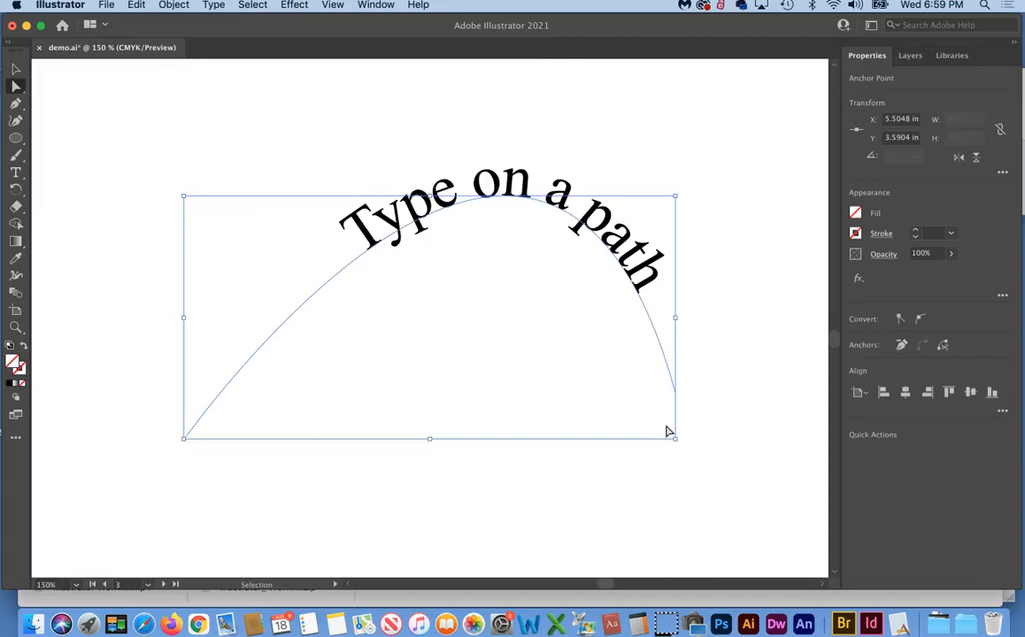
Zoom out and drag the end anchor's direction handle down to start flattening the curve
key("super+minus")
key("a")
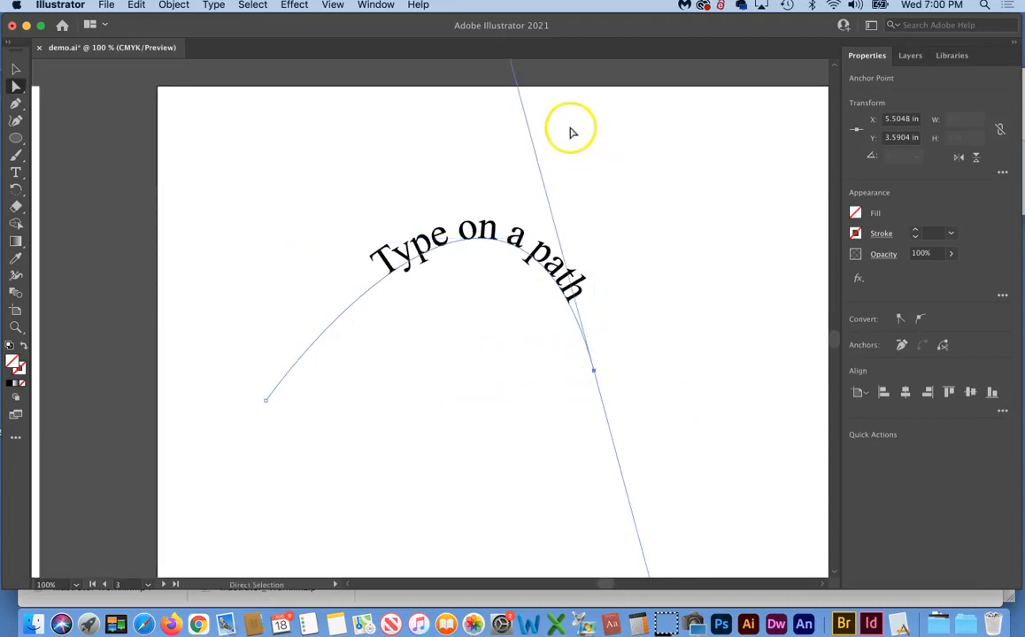
scroll(571, 131, "up", 3)
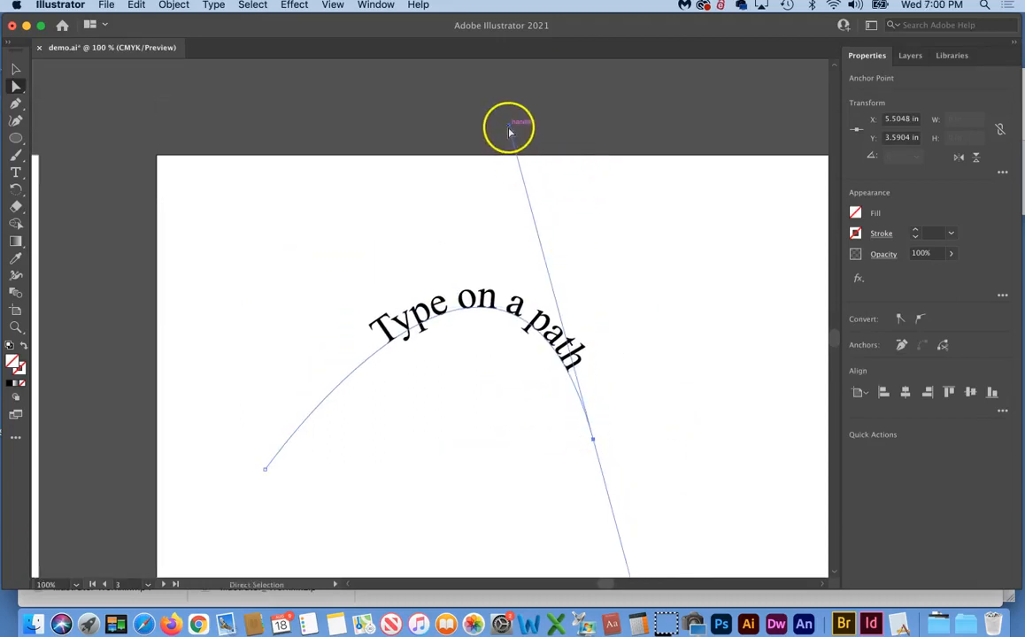
left_click_drag(509, 132, 598, 272)
Reshape the curve's right end into a gentle 4.4606 × 0.8408 in rise, then reselect the text object
scroll(610, 328, "down", 5)
scroll(611, 327, "right", 1)
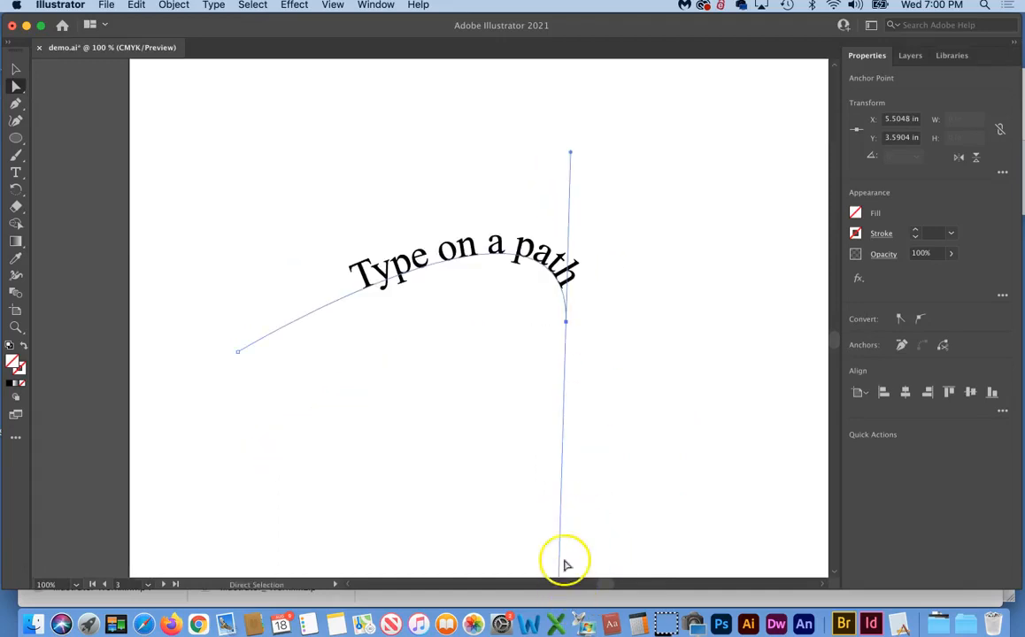
scroll(569, 546, "down", 1)
scroll(570, 546, "right", 1)
scroll(567, 545, "down", 2)
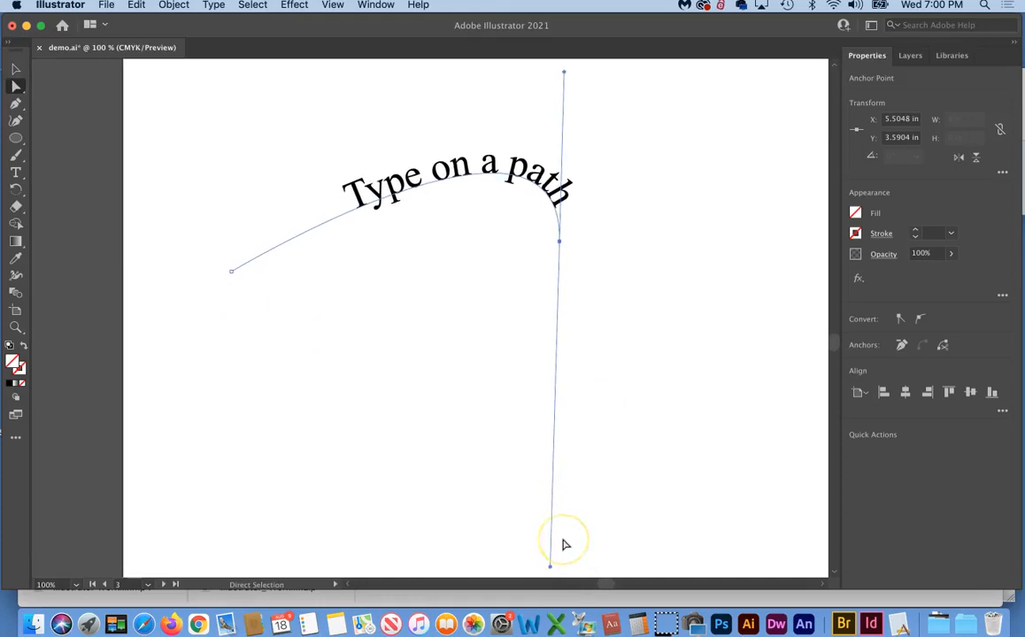
left_click_drag(549, 569, 397, 356)
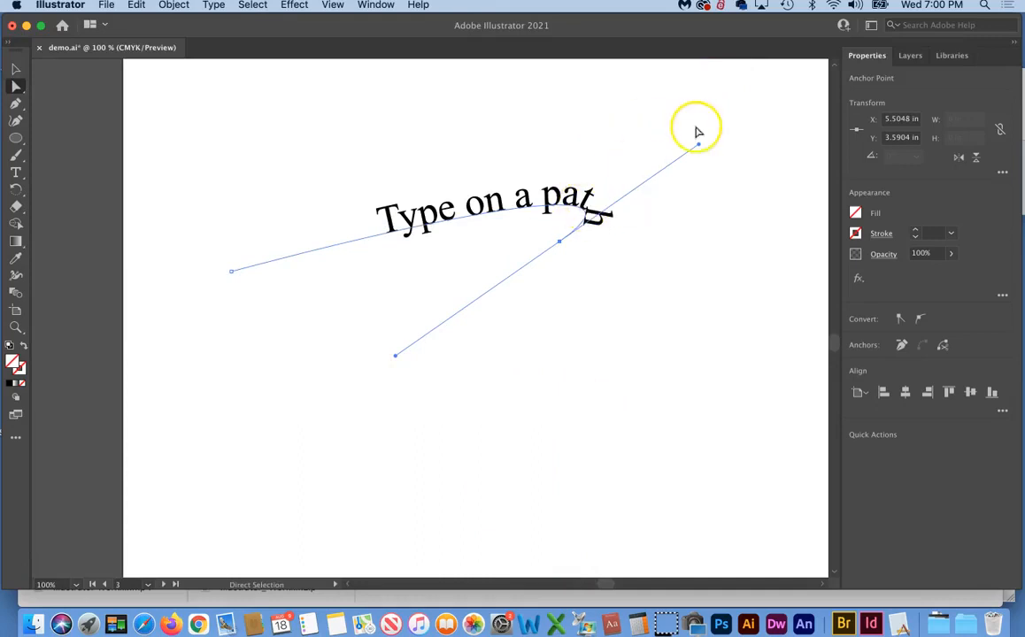
left_click_drag(697, 143, 560, 114)
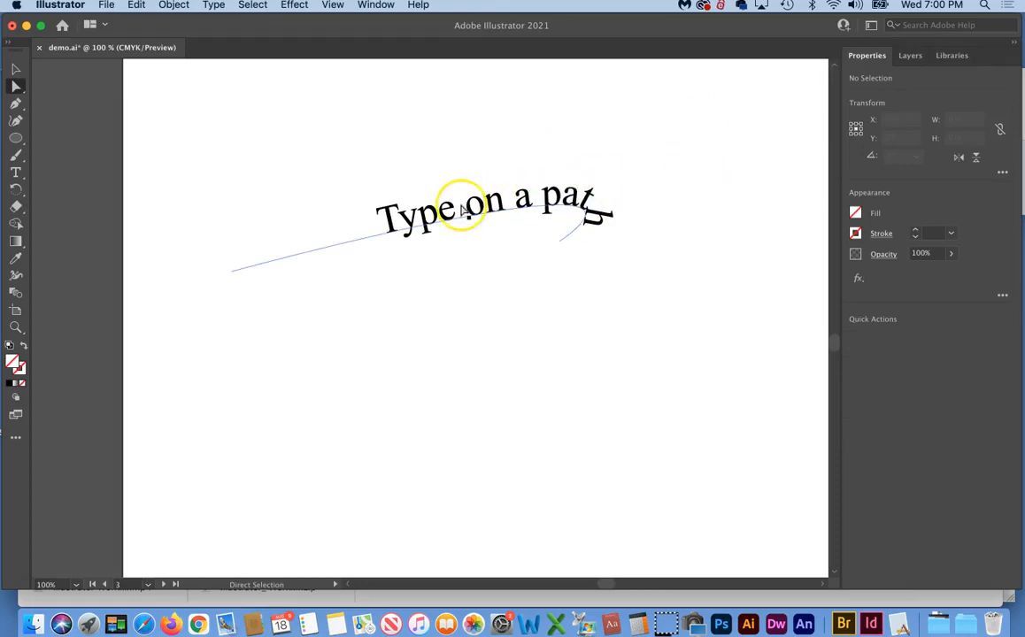
left_click(15, 68)
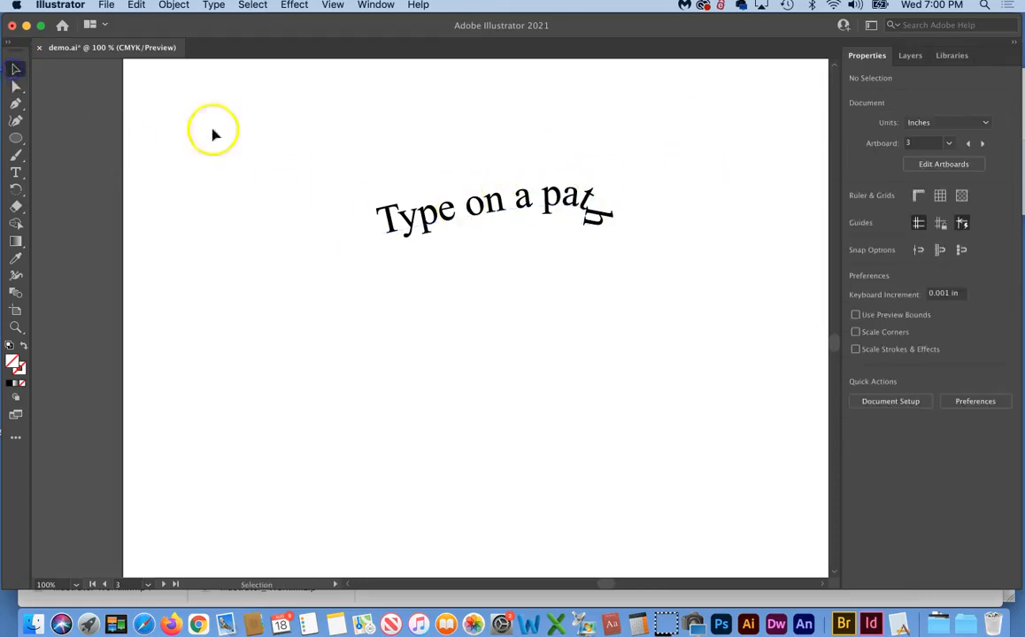
left_click(438, 212)
Slide 'Type on a path' slightly left along the curve, adjusting its start and end brackets
left_click_drag(478, 197, 251, 247)
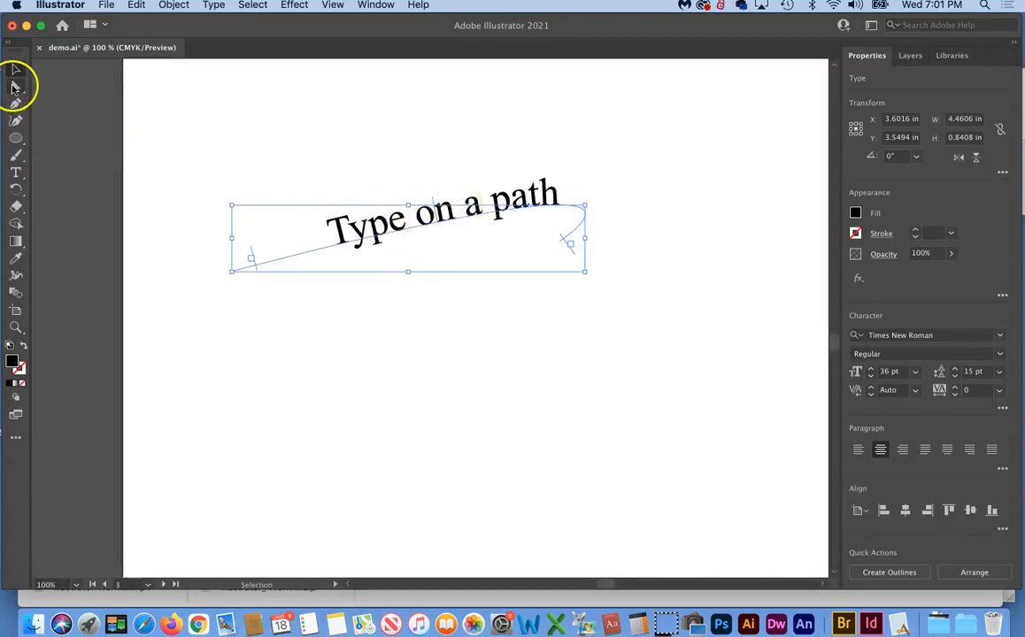
left_click(14, 86)
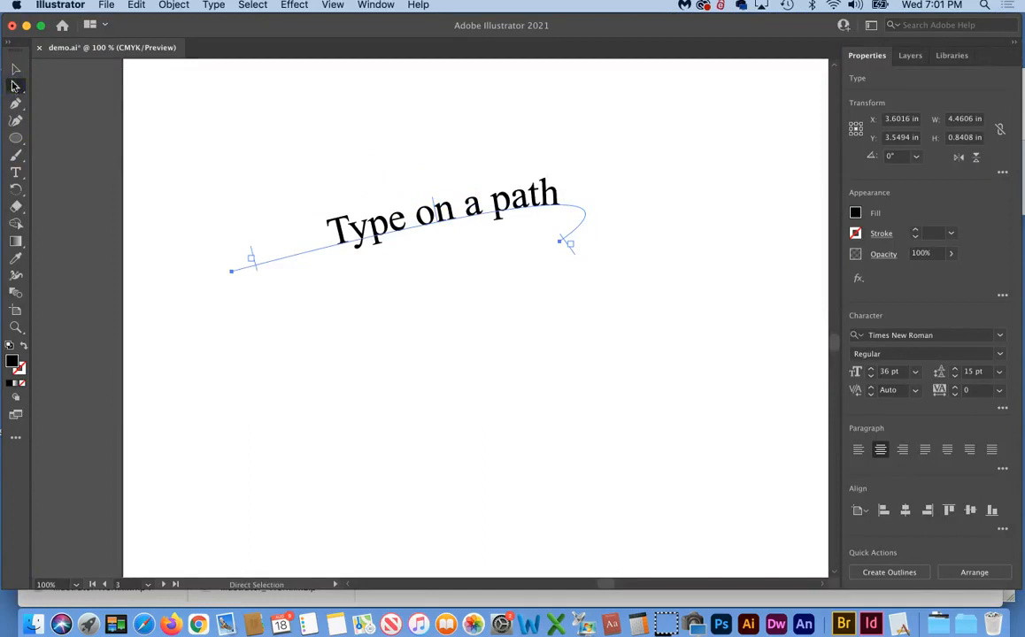
left_click(15, 69)
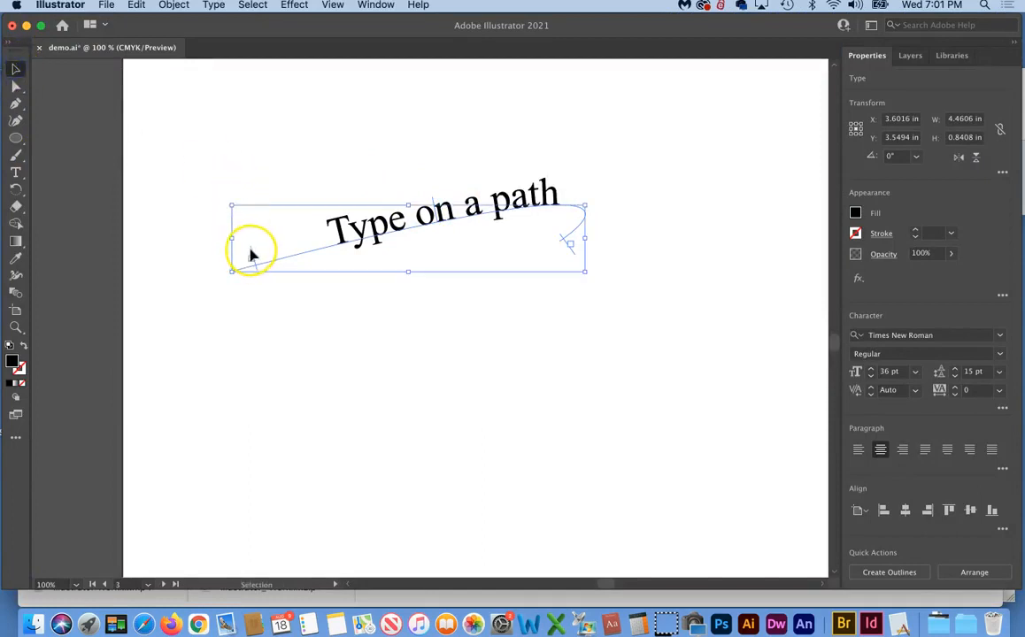
left_click_drag(251, 255, 228, 257)
left_click_drag(573, 256, 568, 255)
mouse_move(425, 204)
left_mouse_down()
mouse_move(391, 218)
mouse_move(431, 212)
left_mouse_up()
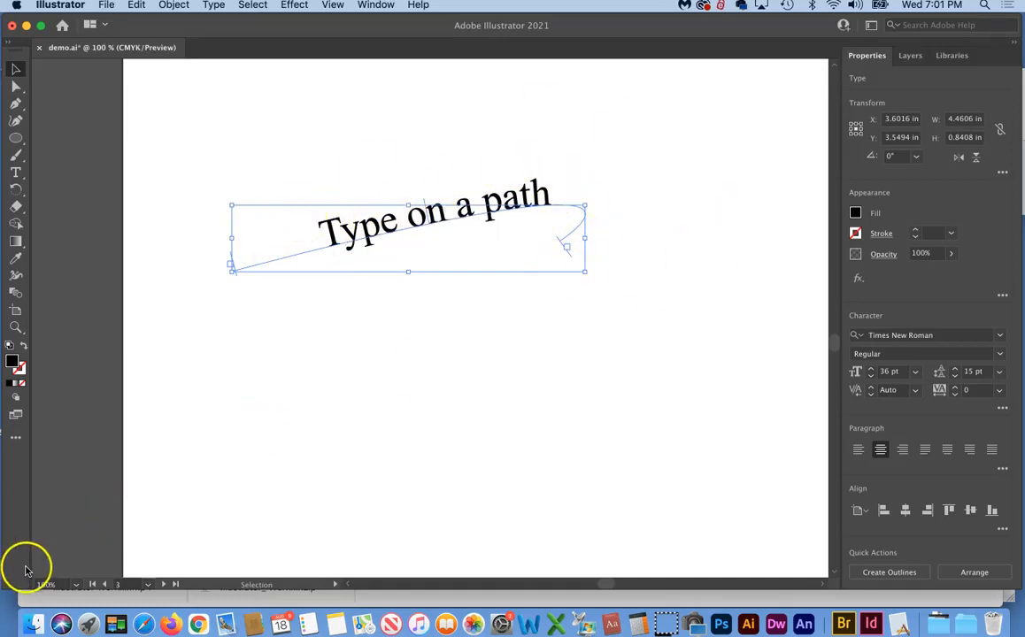
left_click(418, 212)
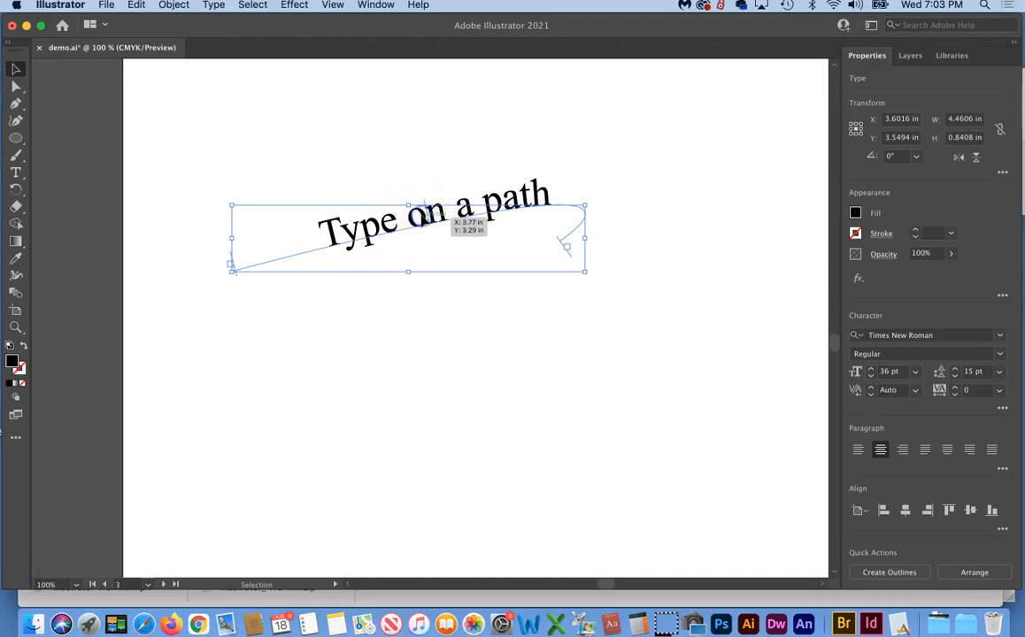
Delete the 'Type on a path' text, then draw a test Pen shape and undo it
key("Delete")
left_click(195, 184)
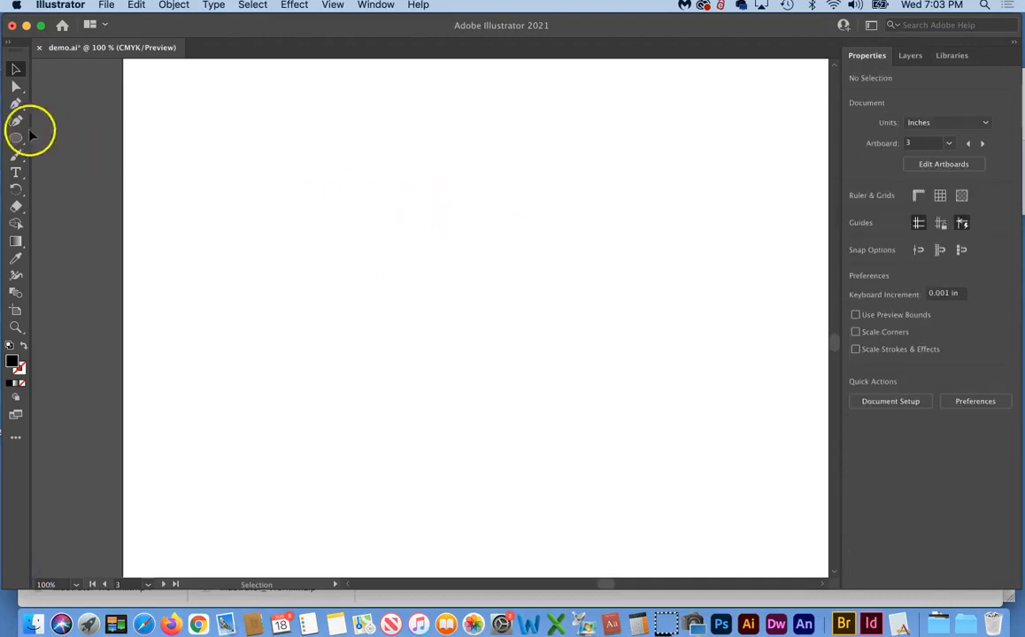
left_click(16, 102)
left_click(288, 175)
left_click_drag(520, 145, 613, 230)
left_click_drag(601, 399, 402, 401)
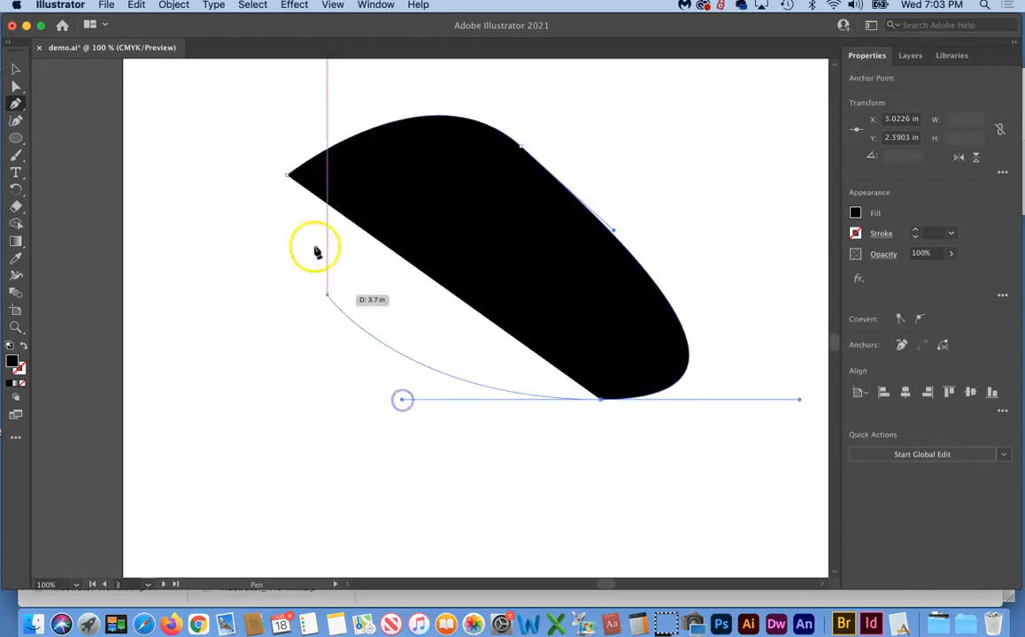
left_click_drag(287, 176, 343, 74)
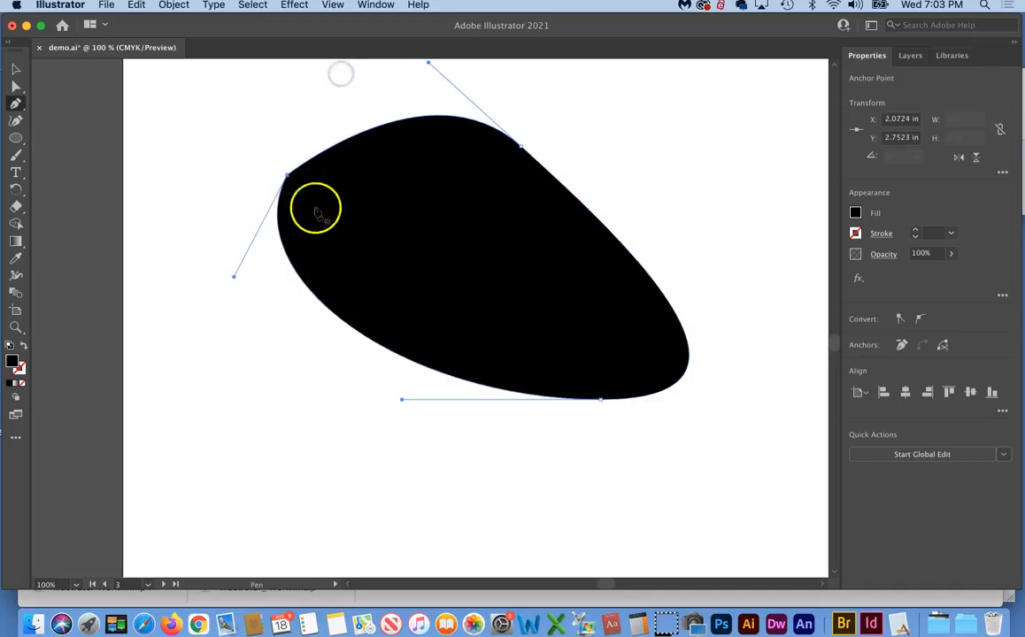
key("super+z")
key("super+z")
key("super+z")
key("super+z")
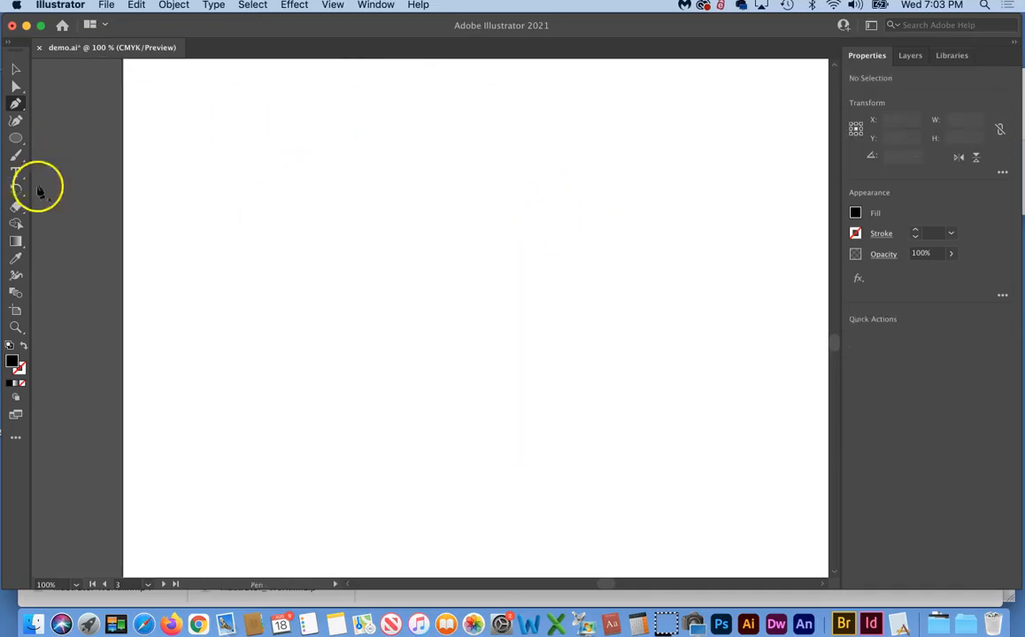
Shift-drag a black 3.1312 × 3.1312 in circle near the artboard centre with the Ellipse tool
left_click(17, 138)
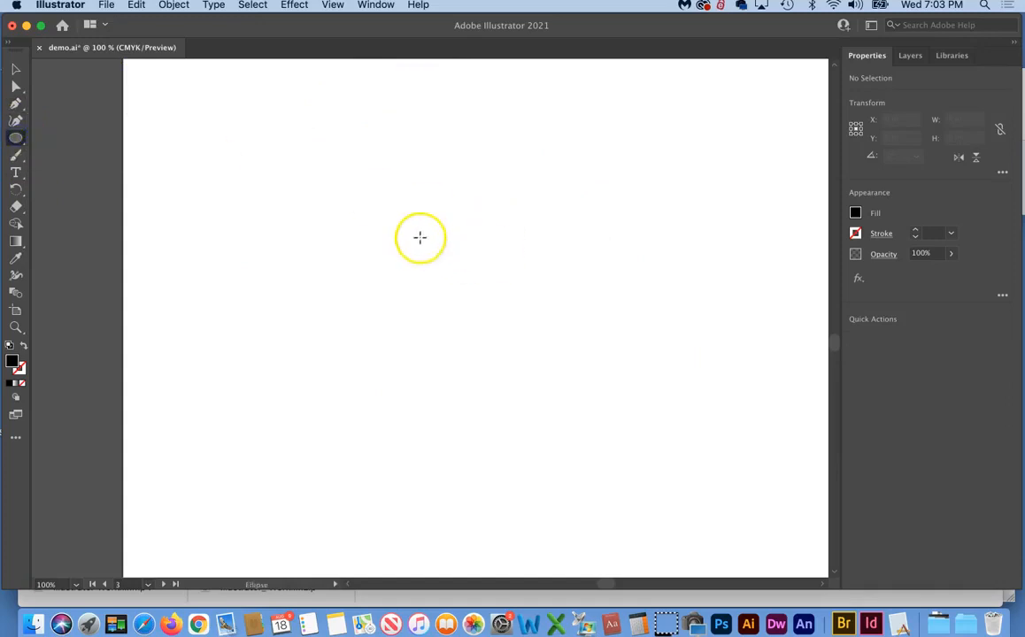
left_click(406, 218)
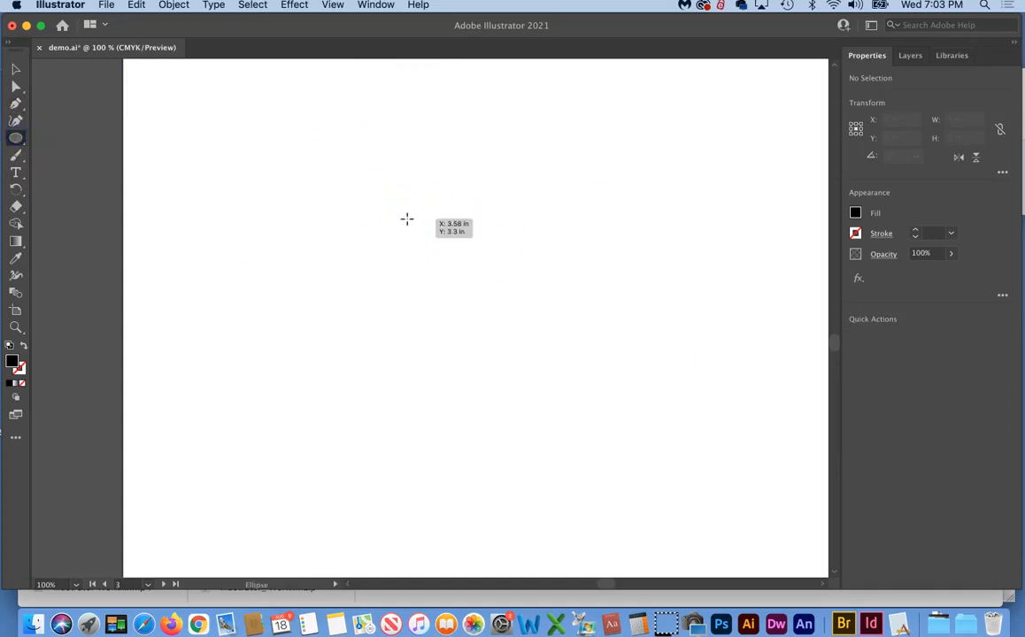
left_click_drag(361, 192, 610, 390)
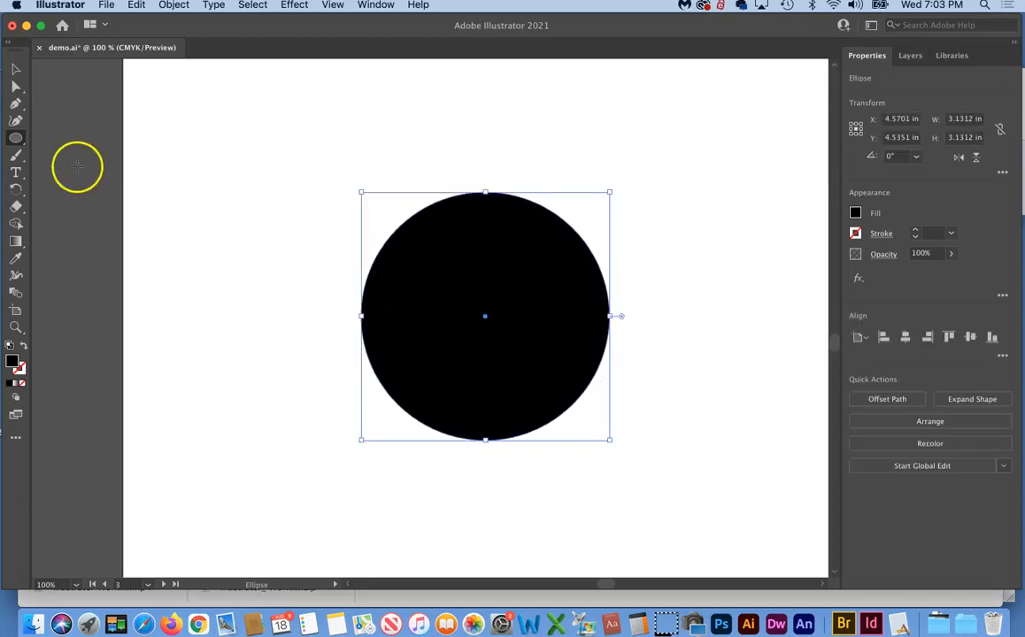
left_click(16, 67)
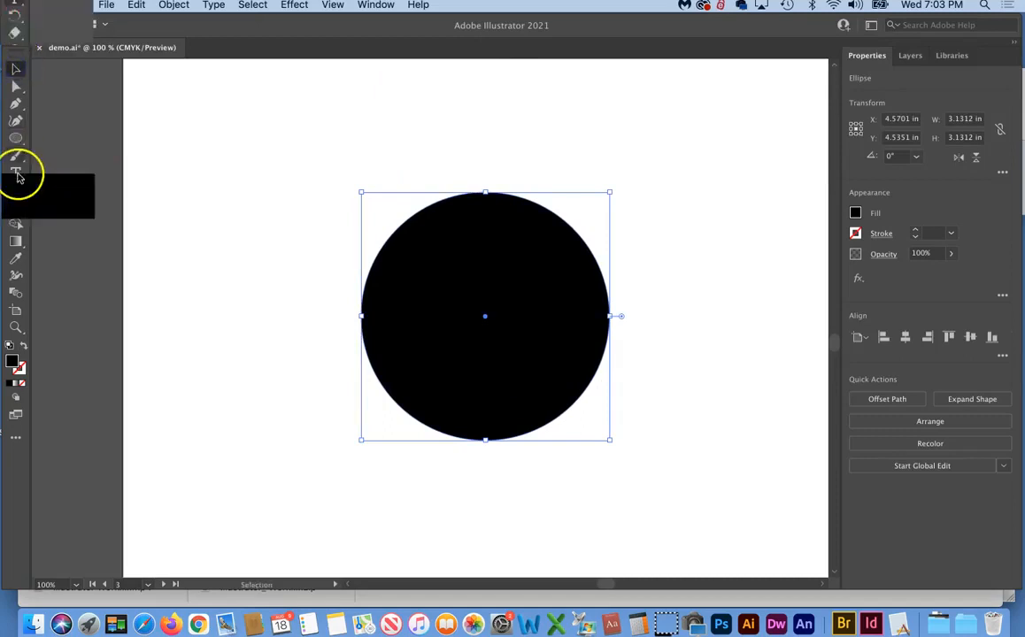
left_click_drag(16, 174, 86, 172)
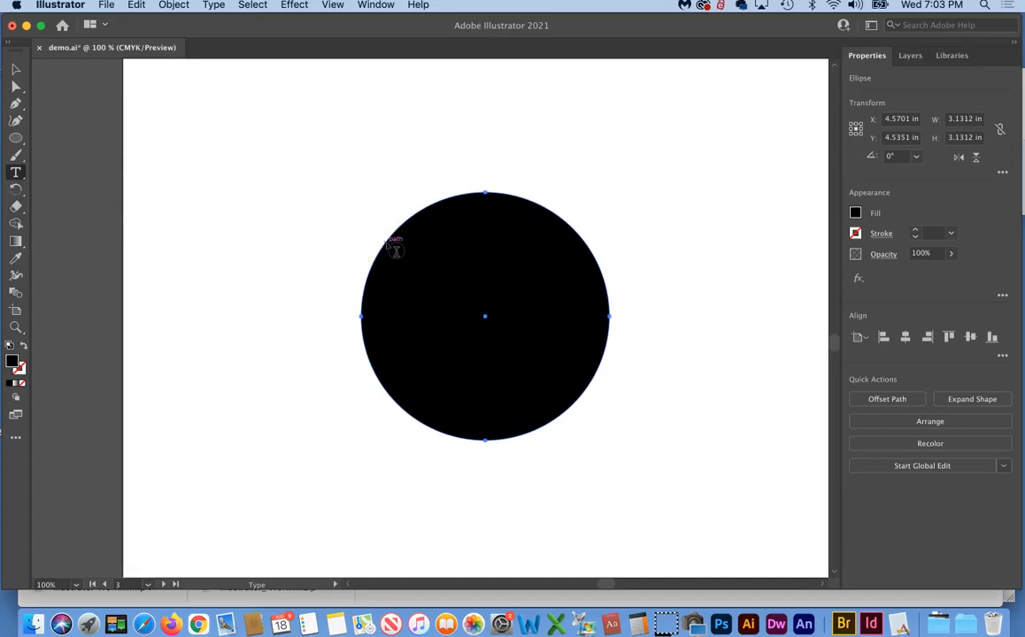
Use the standard Type Tool on the circle's edge to create path type reading 'Top of the Circle'
left_click(16, 173)
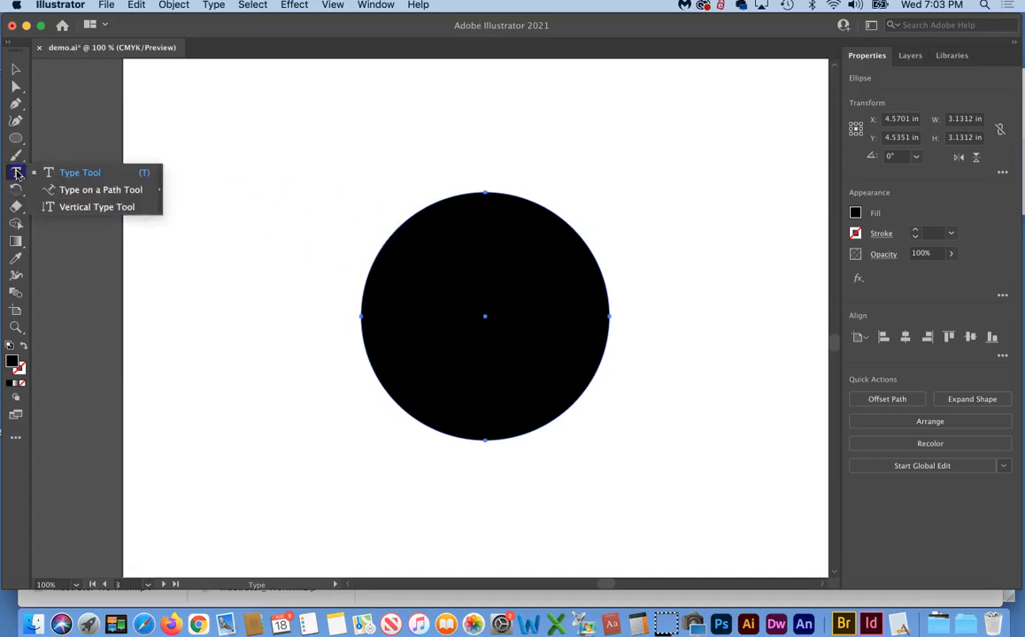
left_click(82, 176)
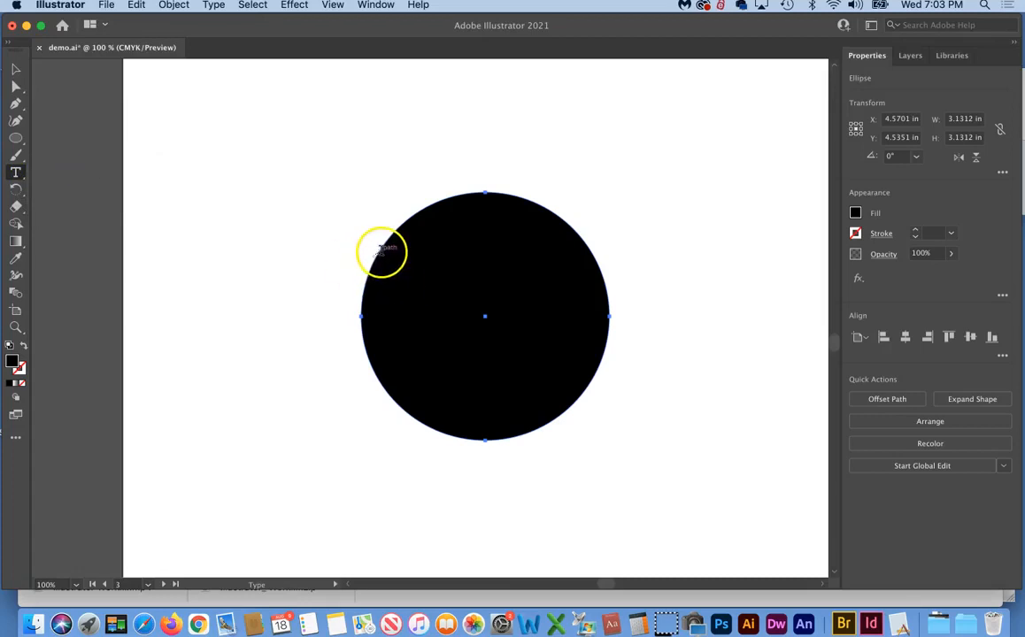
left_click(380, 249)
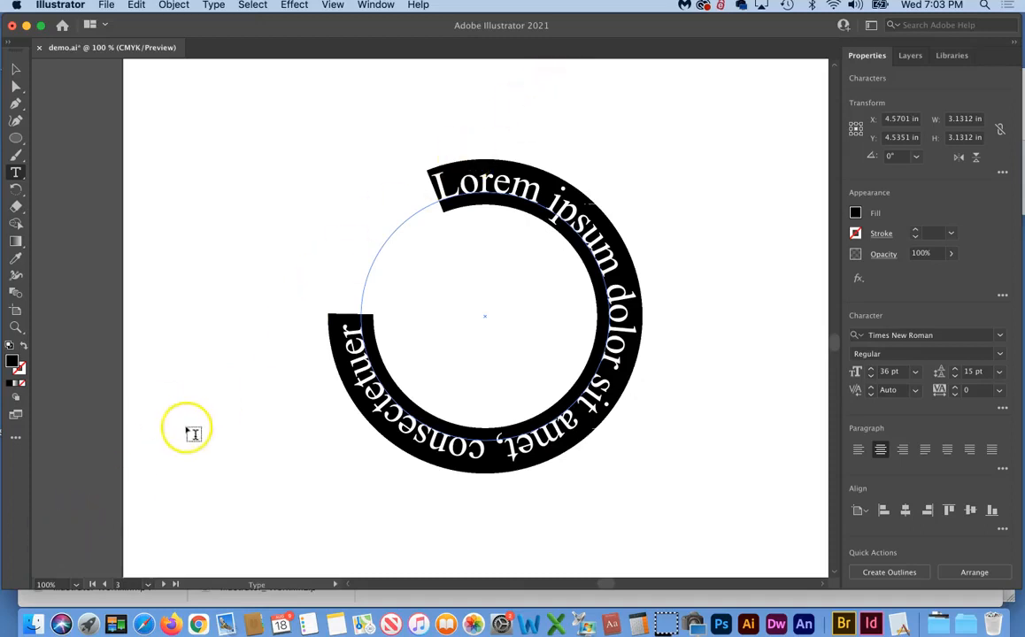
left_click(28, 564)
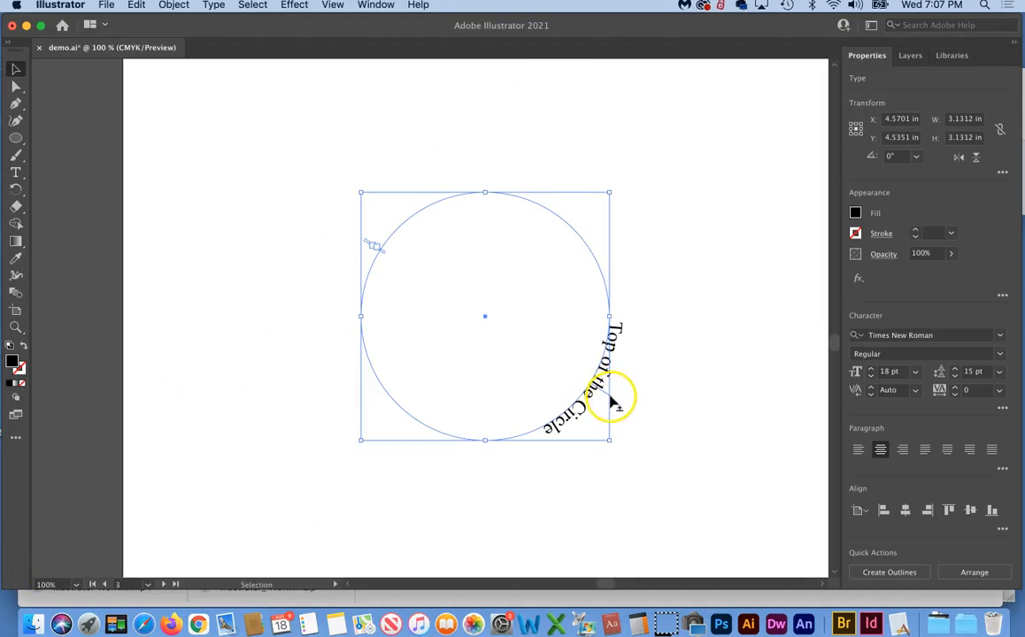
Drag the path-type bracket so 'Top of the Circle' starts on the circle's upper-left edge
left_click_drag(611, 400, 488, 162)
mouse_move(485, 160)
left_mouse_down()
mouse_move(515, 160)
mouse_move(485, 160)
left_mouse_up()
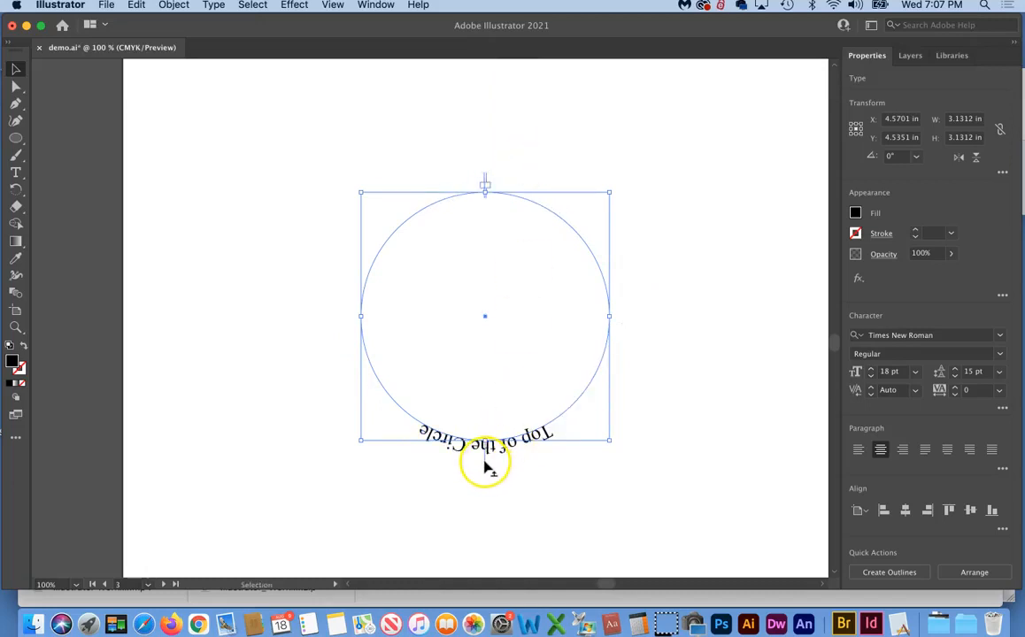
left_click_drag(485, 463, 383, 197)
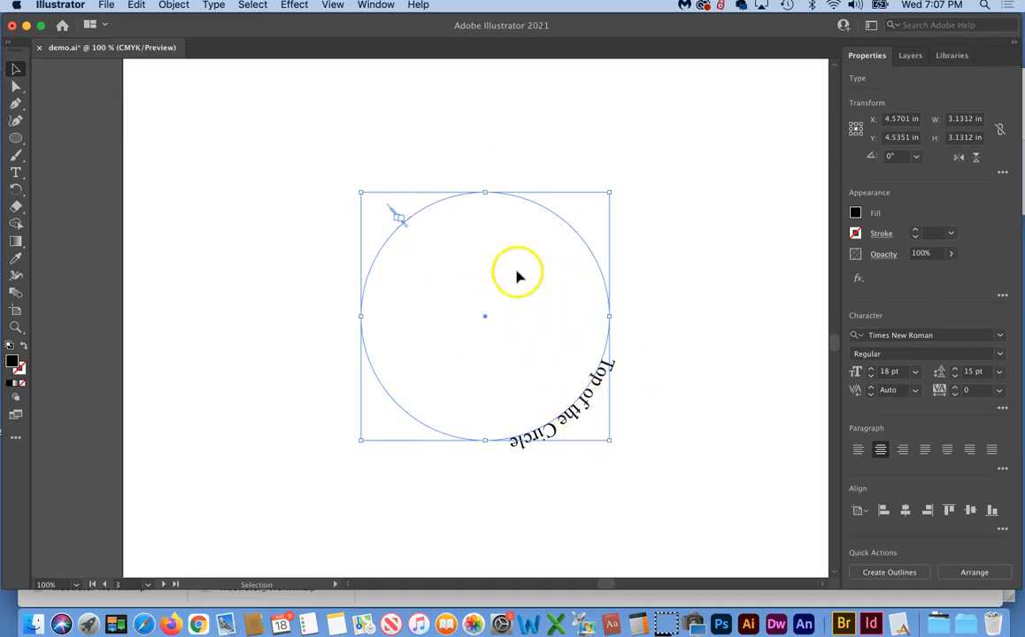
left_click(401, 209)
Slide 'Top of the Circle' around the path until it arches across the circle's top
left_click_drag(434, 192, 434, 192)
left_click(391, 209)
left_click_drag(370, 243, 361, 259)
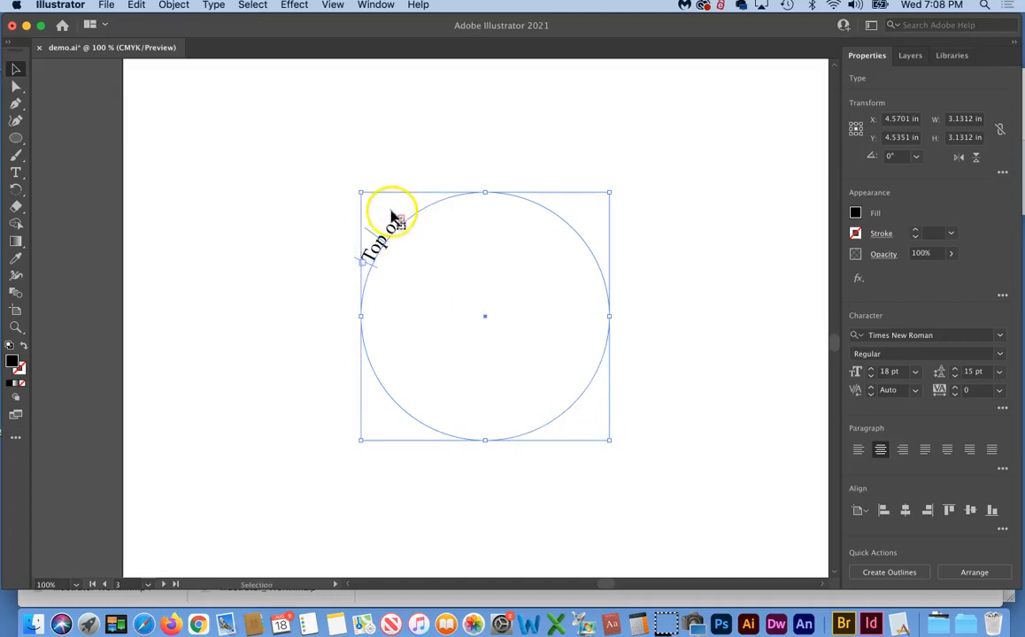
left_click_drag(395, 216, 458, 171)
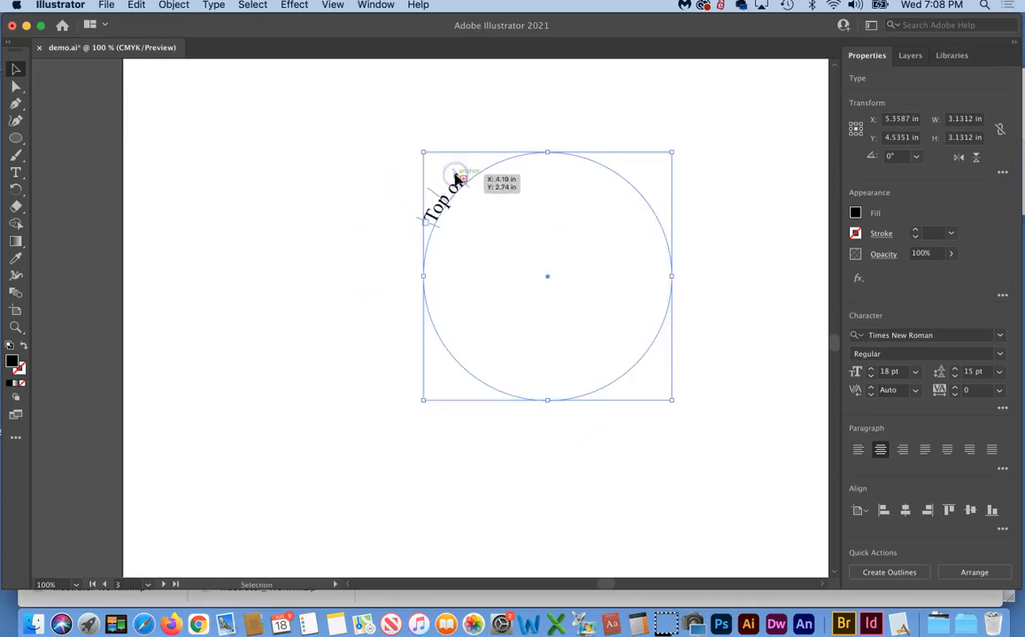
left_click_drag(403, 268, 403, 266)
left_click_drag(435, 232, 521, 398)
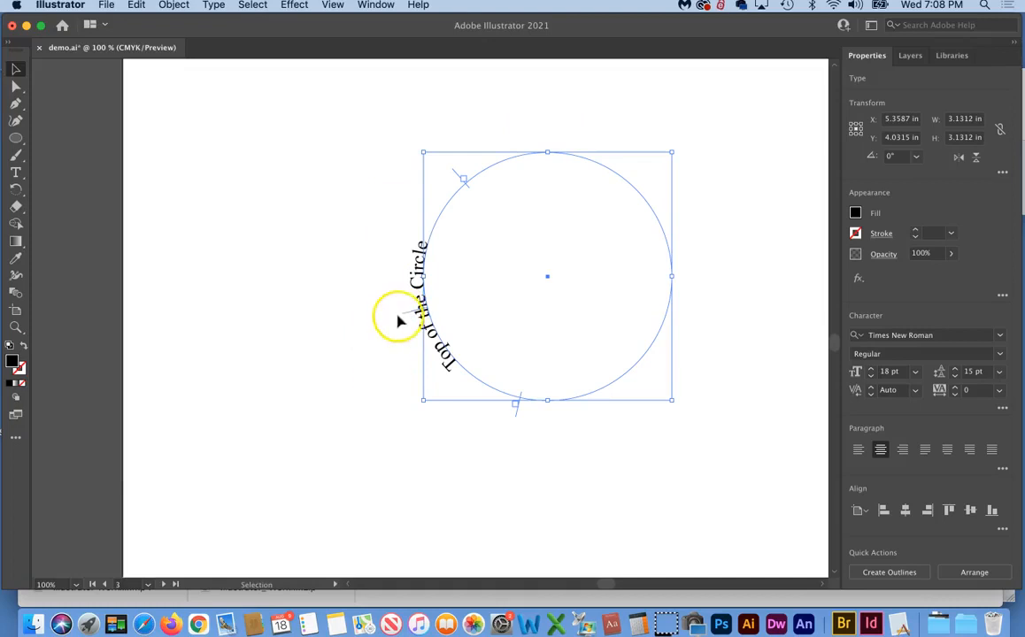
left_click_drag(408, 317, 548, 105)
Move the circle and its text left, then Option-drag a copy about 4.1 in rightward
left_click(641, 94)
left_click_drag(587, 162, 320, 186)
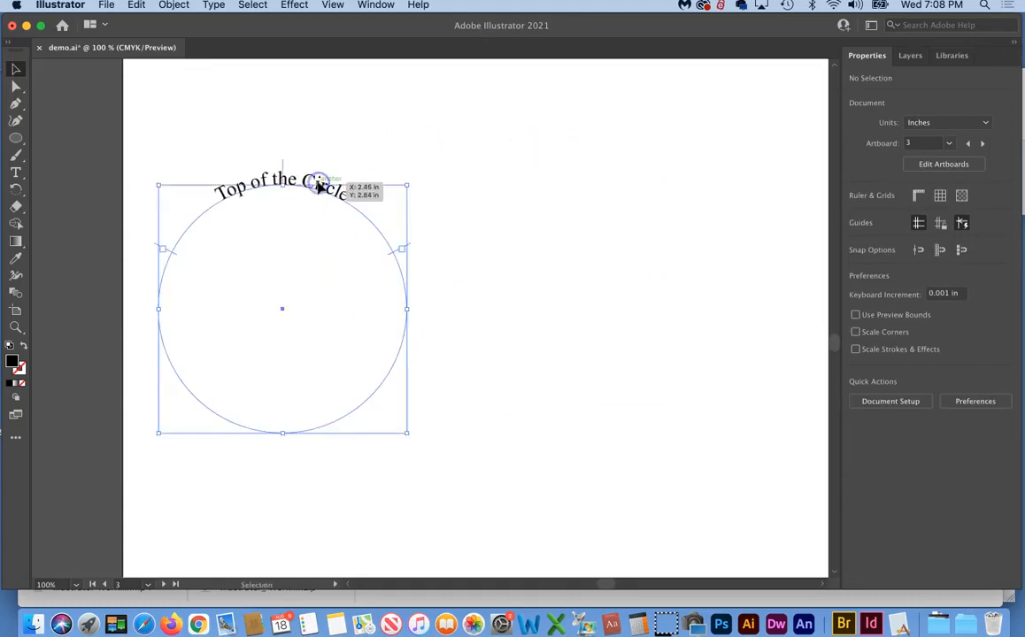
left_click(583, 254)
left_click(299, 232)
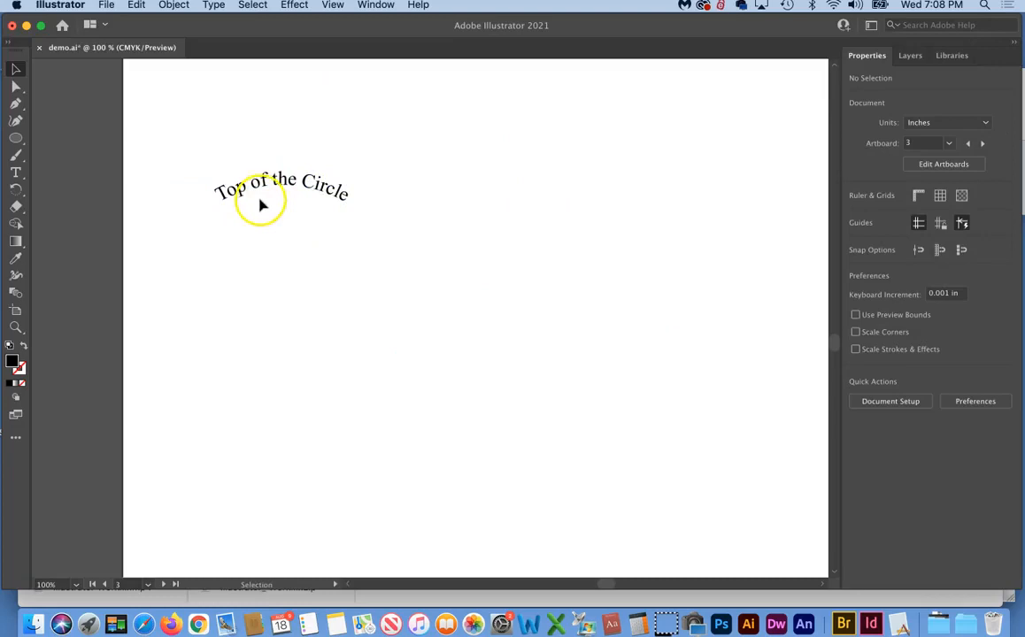
left_click(333, 191)
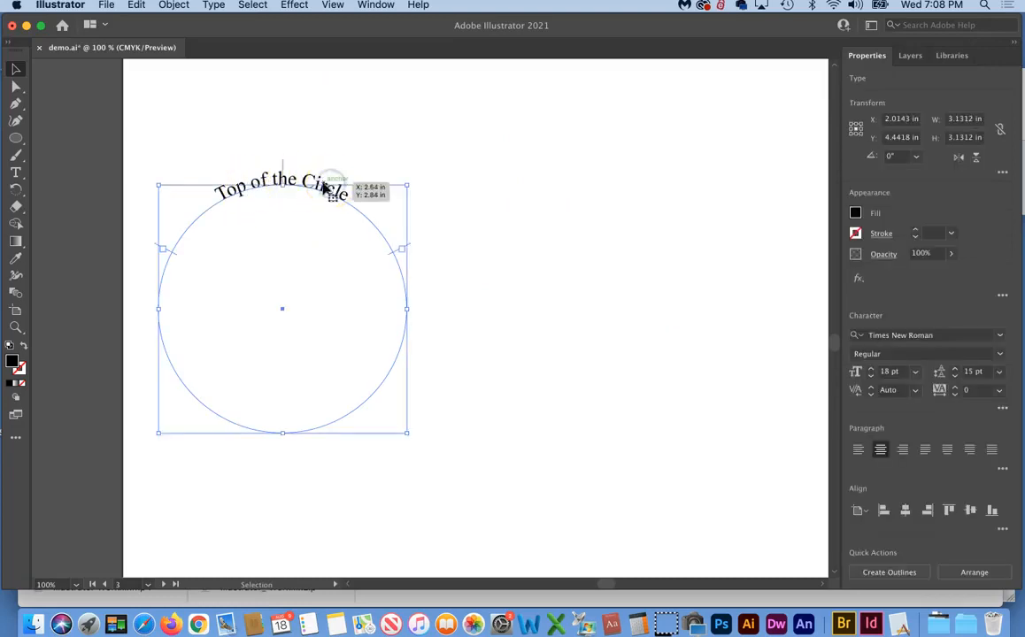
left_click(319, 138)
left_click(334, 191)
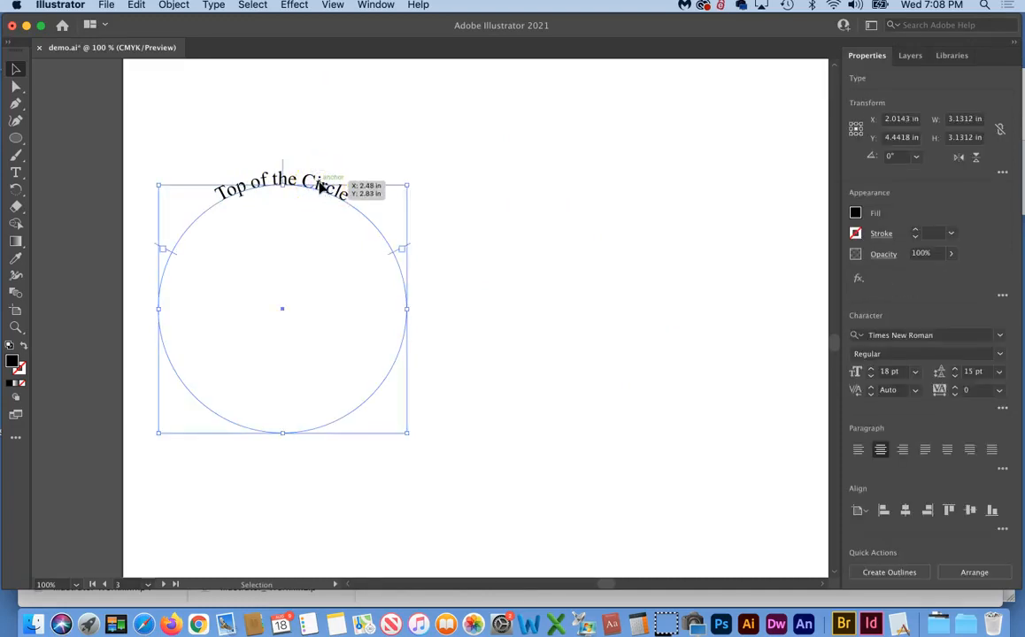
left_click_drag(323, 188, 644, 184)
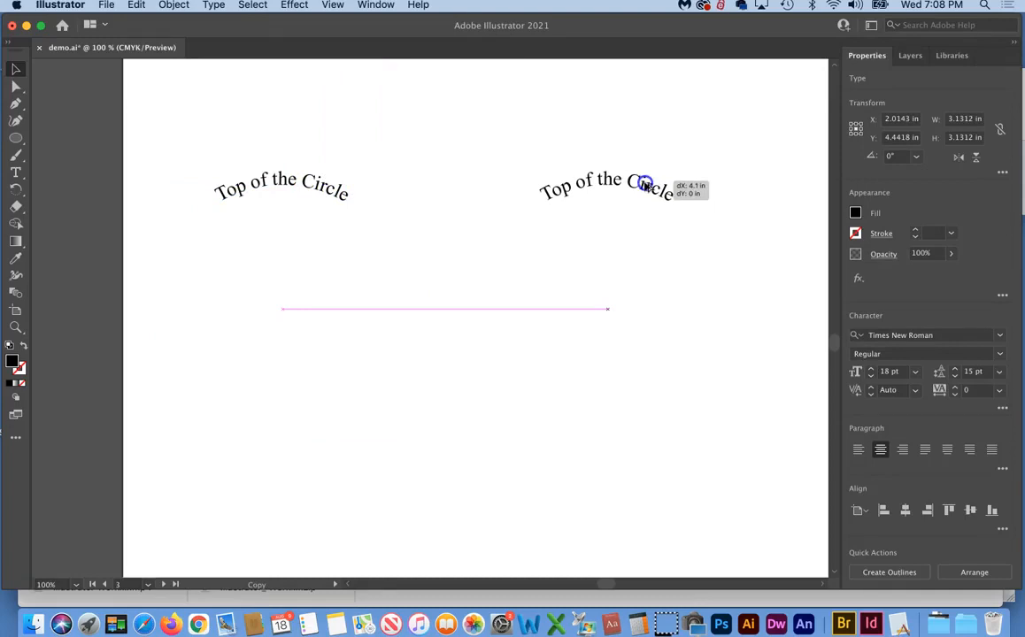
Drop the duplicate about 4.1 in to the right and select it
left_click_drag(645, 184, 645, 185)
left_click(560, 133)
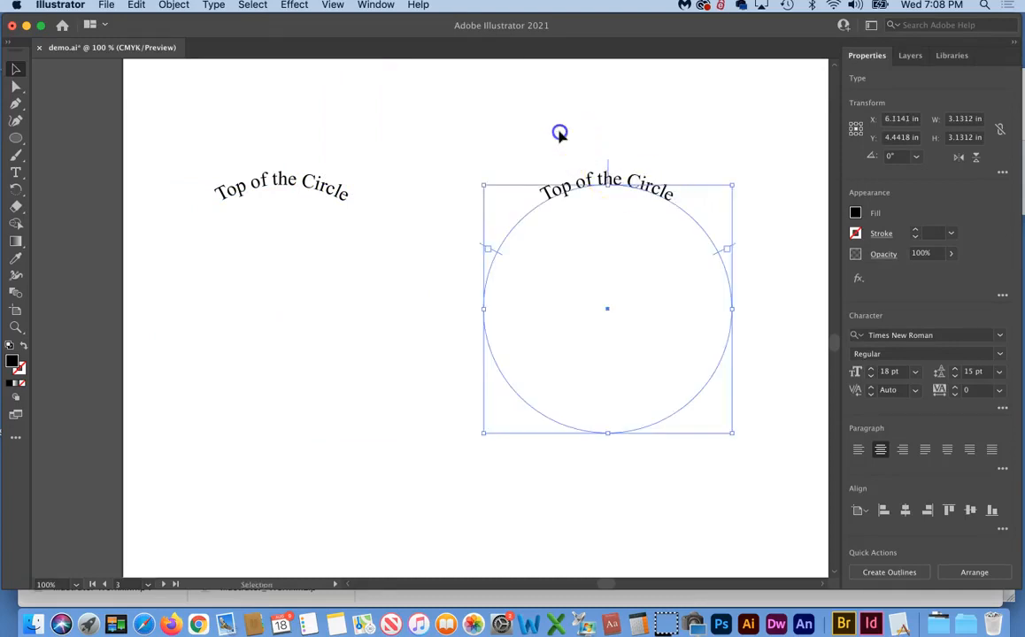
left_click(551, 186)
Replace 'Top' with 'Bottom' in the copy and drag the text onto the circle's bottom
left_click(551, 187)
double_click(556, 189)
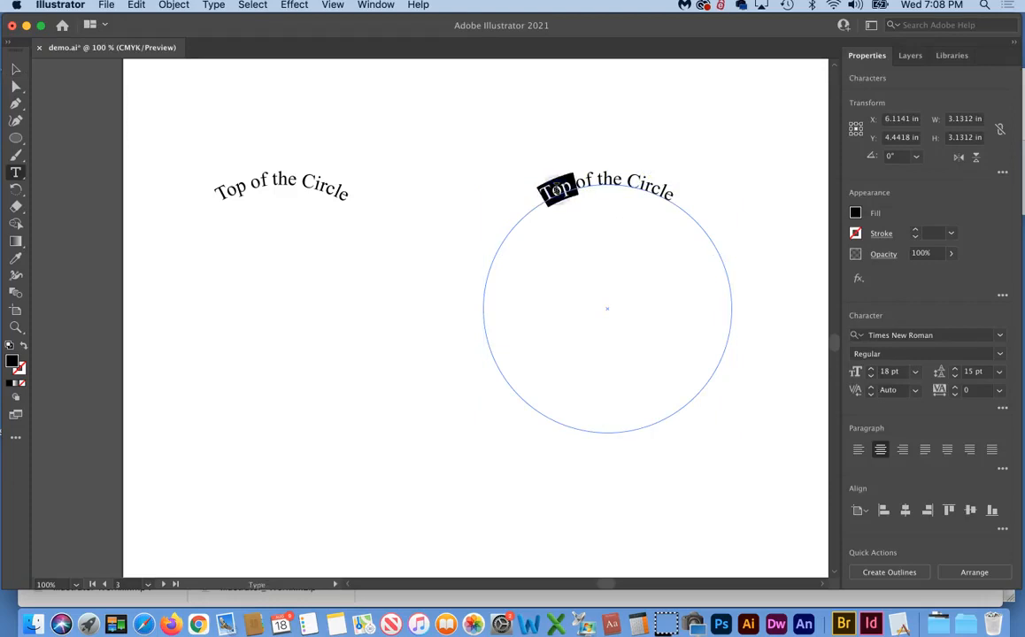
type("Bottom")
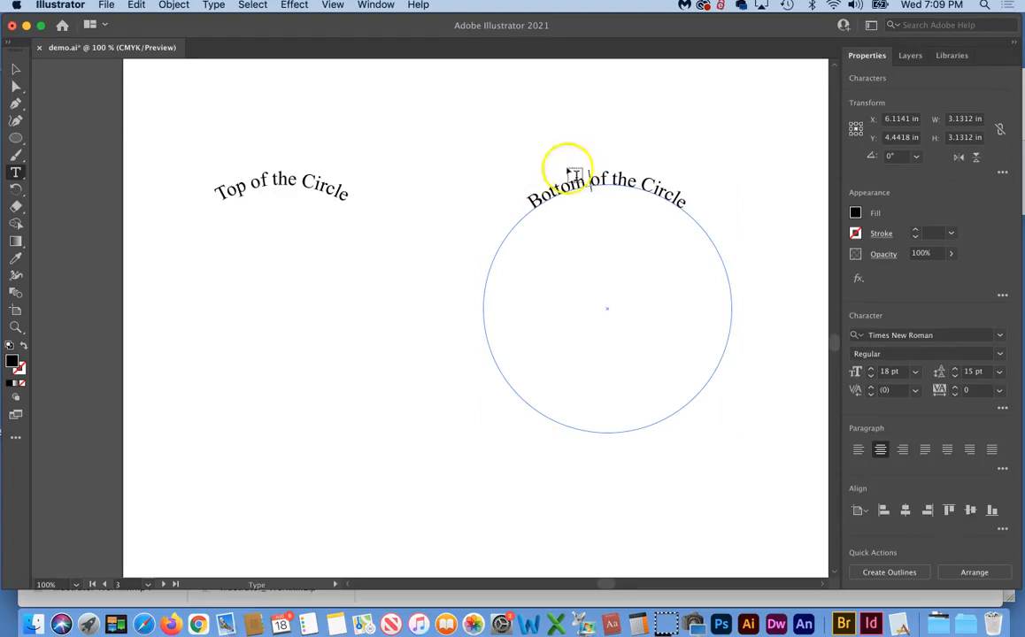
left_click(11, 70)
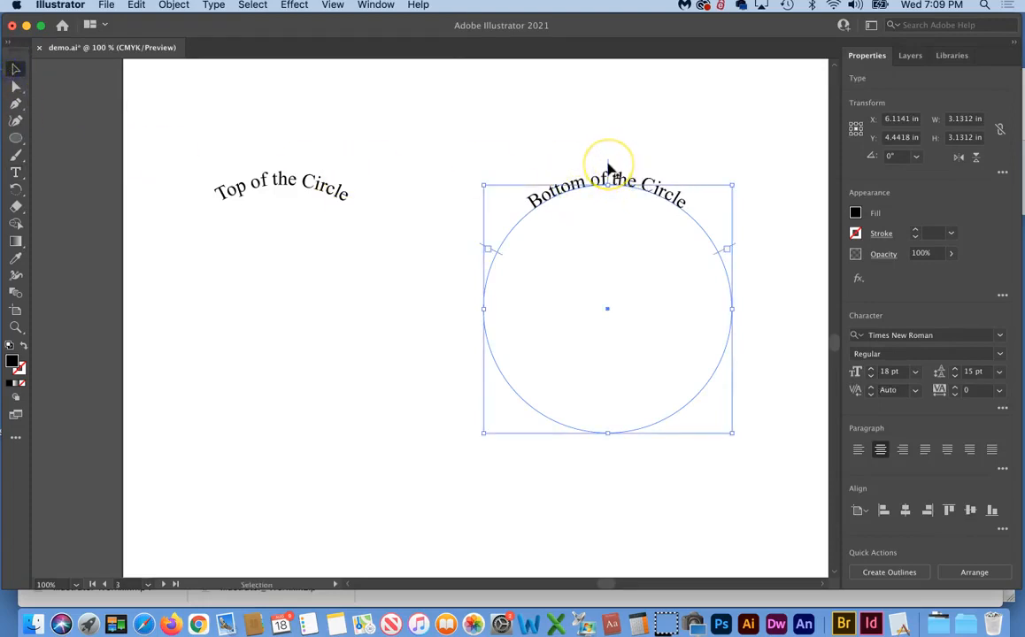
left_click_drag(607, 168, 607, 476)
Drag the path-text bracket until 'Bottom of the Circle' reads upright, centred along the circle's bottom
left_click(686, 480)
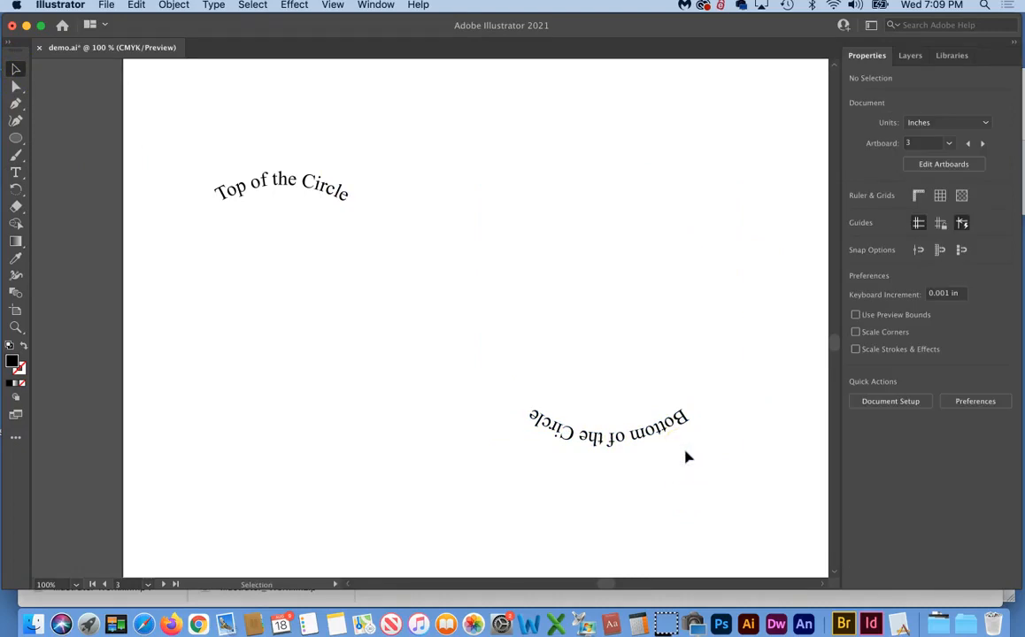
left_click_drag(599, 430, 627, 440)
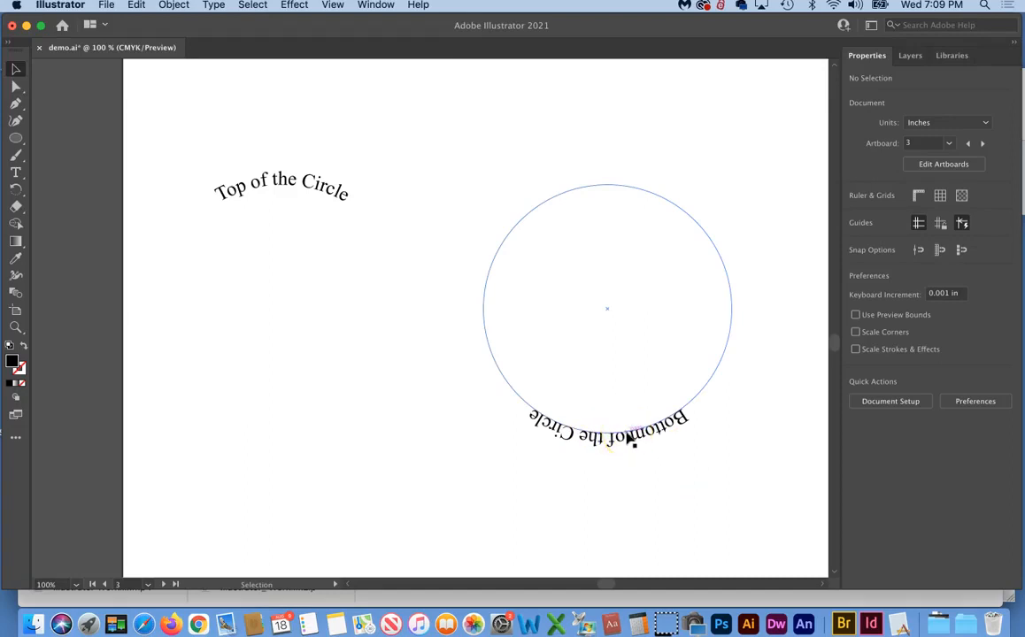
left_click_drag(628, 439, 603, 432)
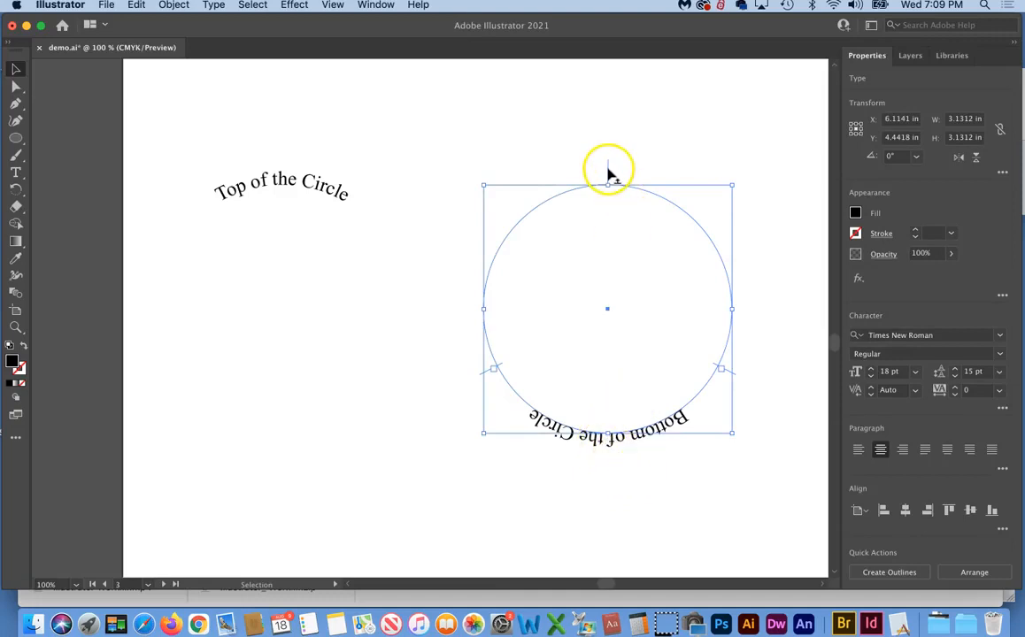
left_click_drag(608, 174, 608, 192)
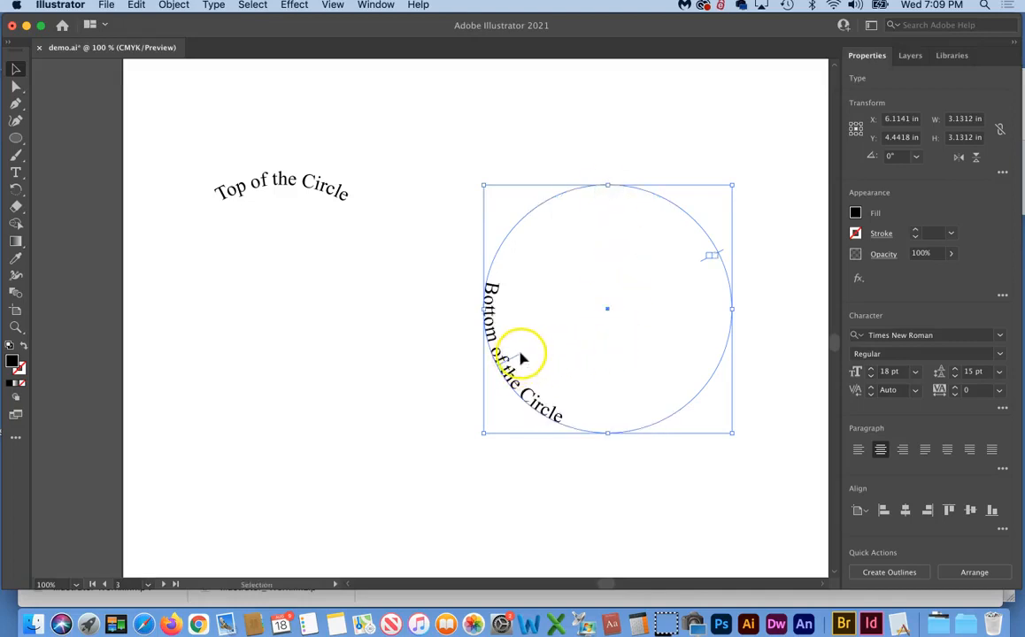
left_click_drag(517, 356, 609, 398)
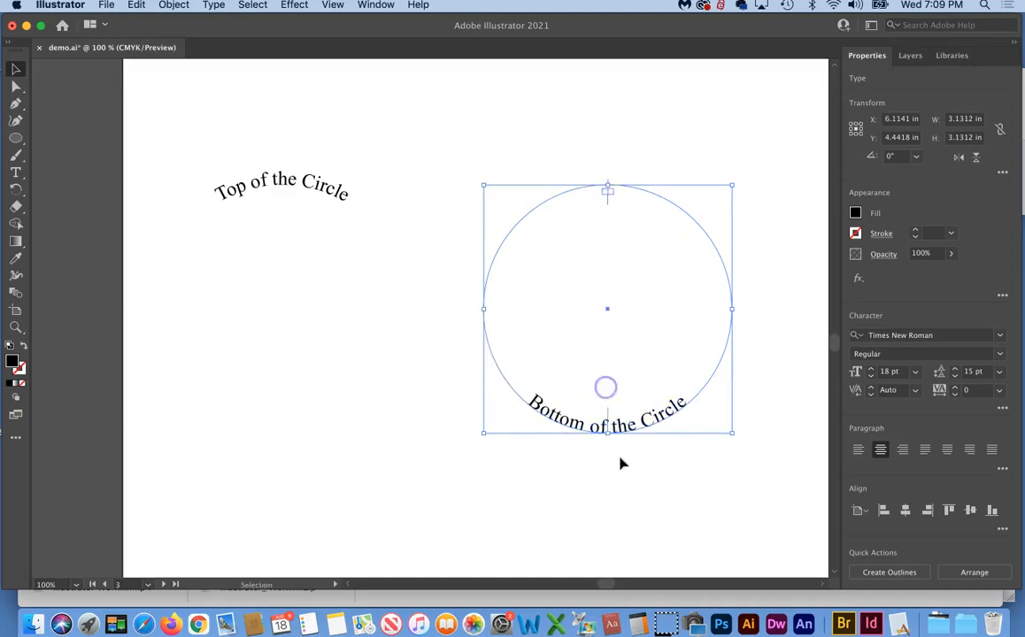
left_click(624, 485)
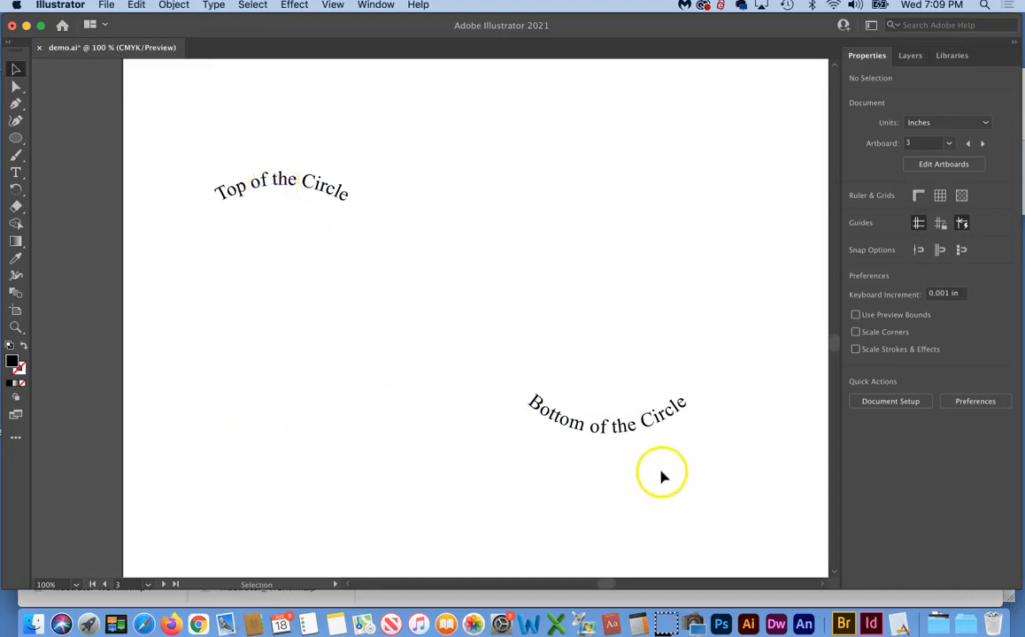
left_click_drag(649, 427, 644, 424)
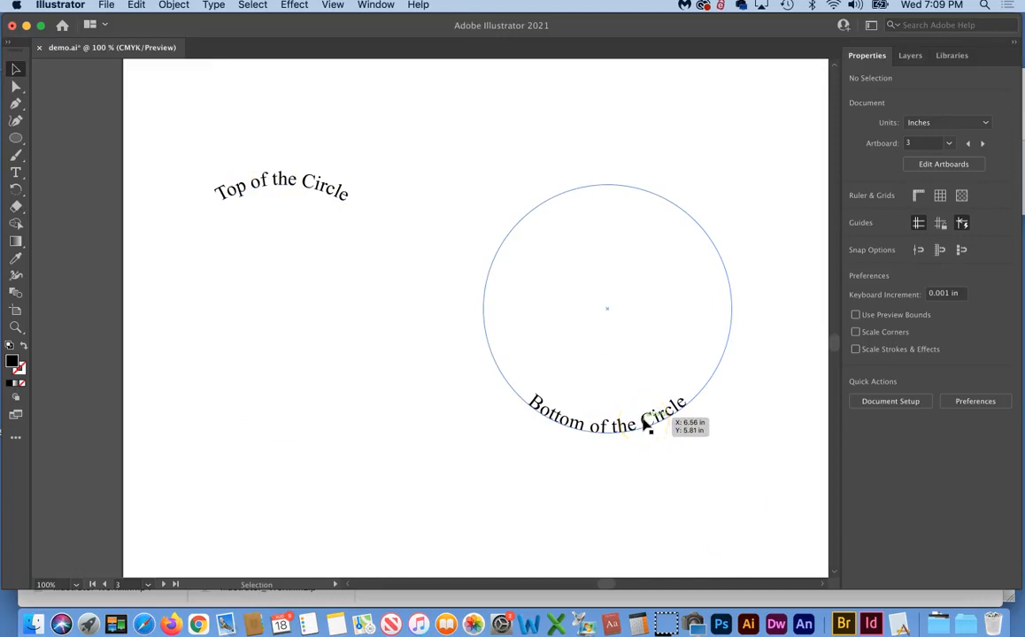
left_click_drag(646, 427, 660, 416)
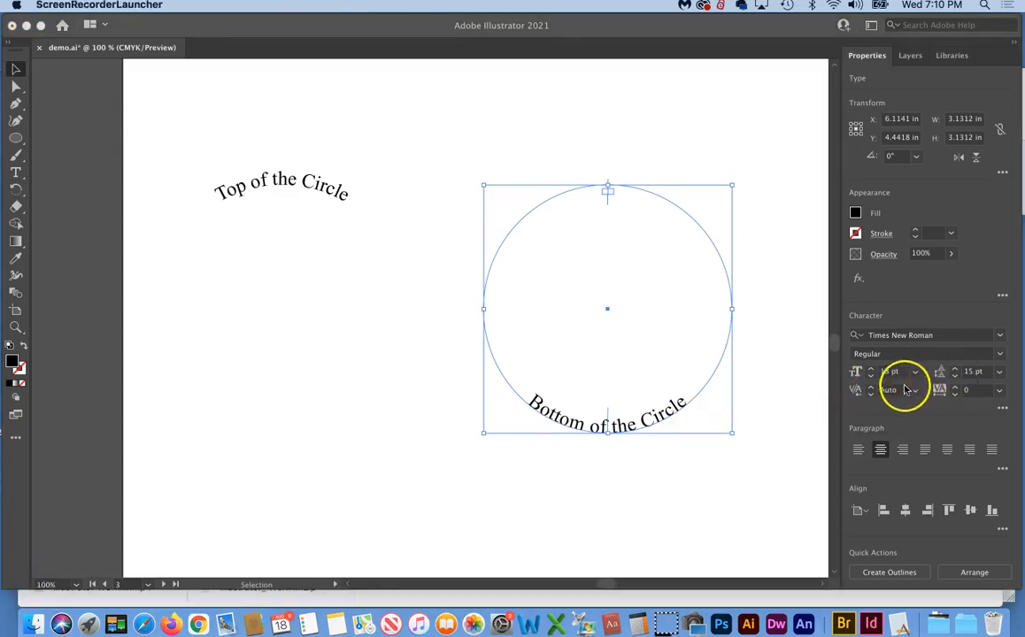
Set the Character panel's Baseline Shift for 'Bottom of the Circle' to -11 pt
left_click(1003, 409)
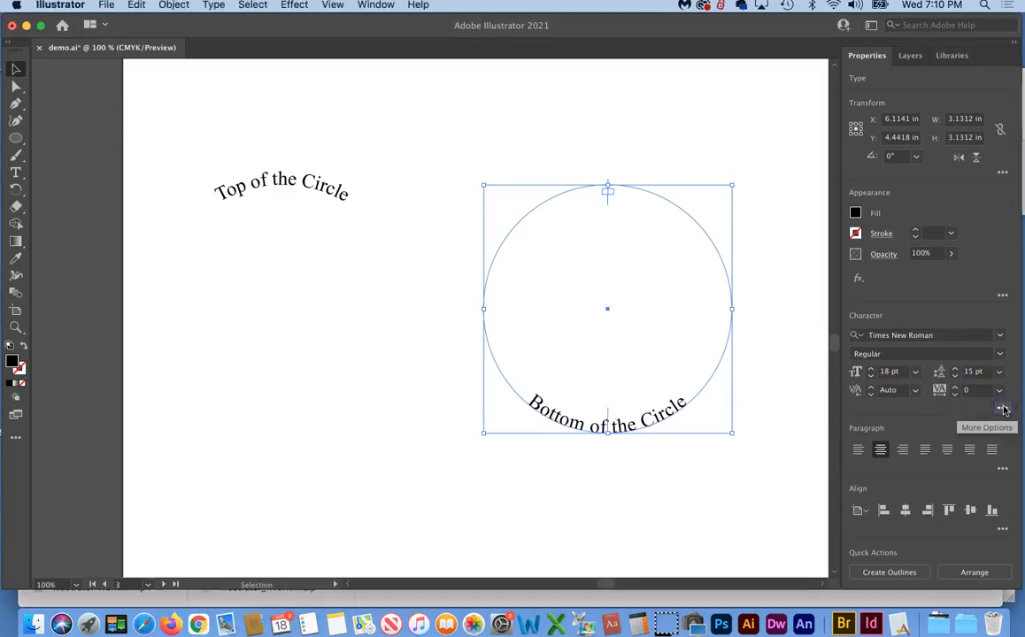
left_click(1003, 410)
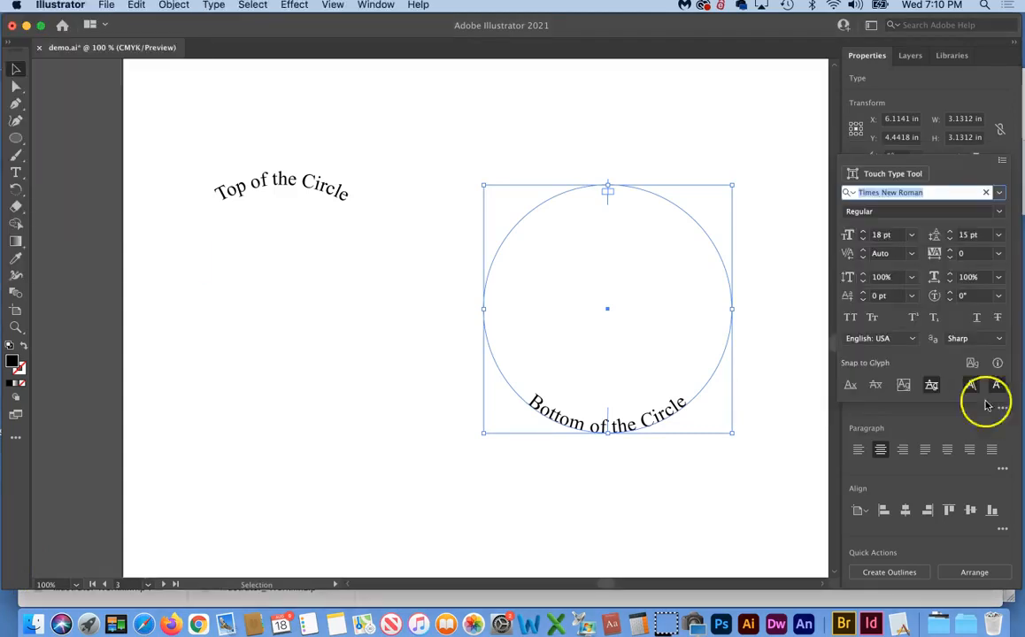
left_click(861, 294)
left_click(862, 294)
left_click(862, 294)
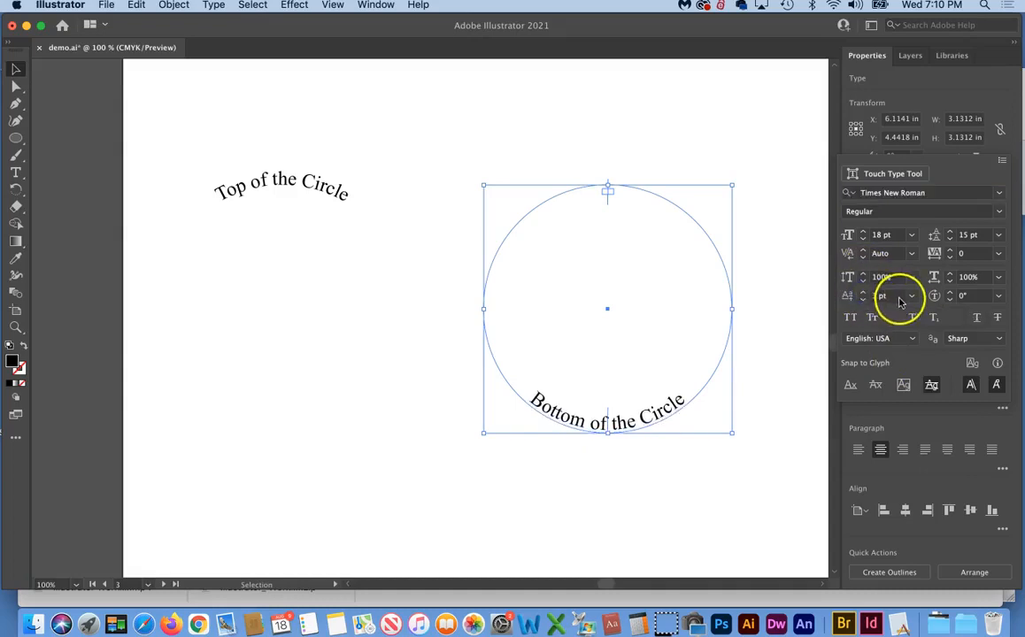
left_click(864, 299)
left_click(863, 299)
left_click(863, 299)
left_click(864, 299)
left_click(863, 299)
left_click(864, 299)
left_click(863, 299)
left_click(863, 299)
left_click(864, 299)
left_click(863, 299)
left_click(864, 299)
left_click(864, 299)
left_click(863, 299)
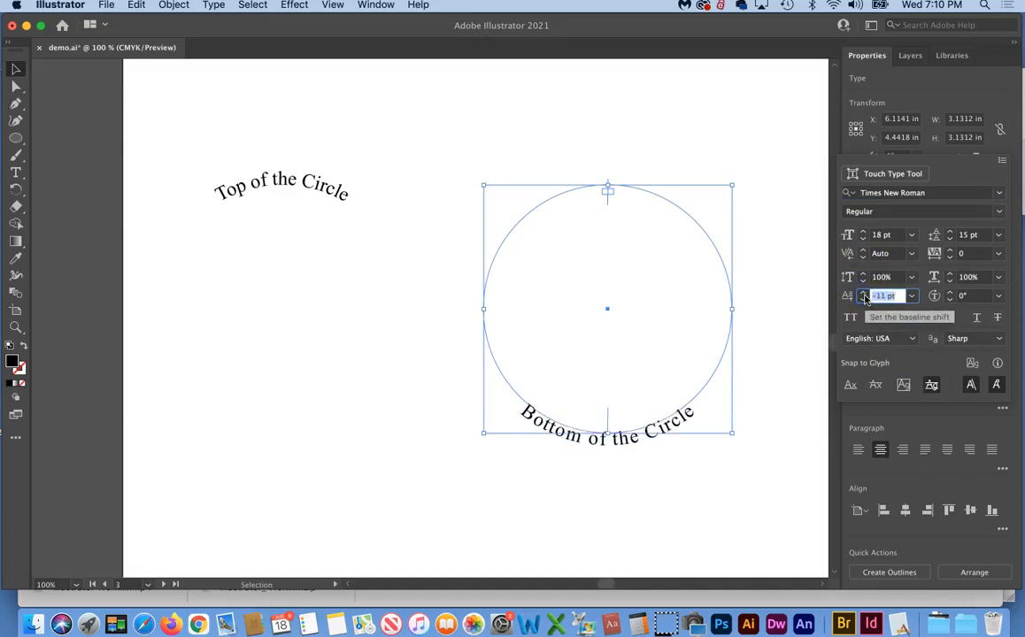
left_click(863, 299)
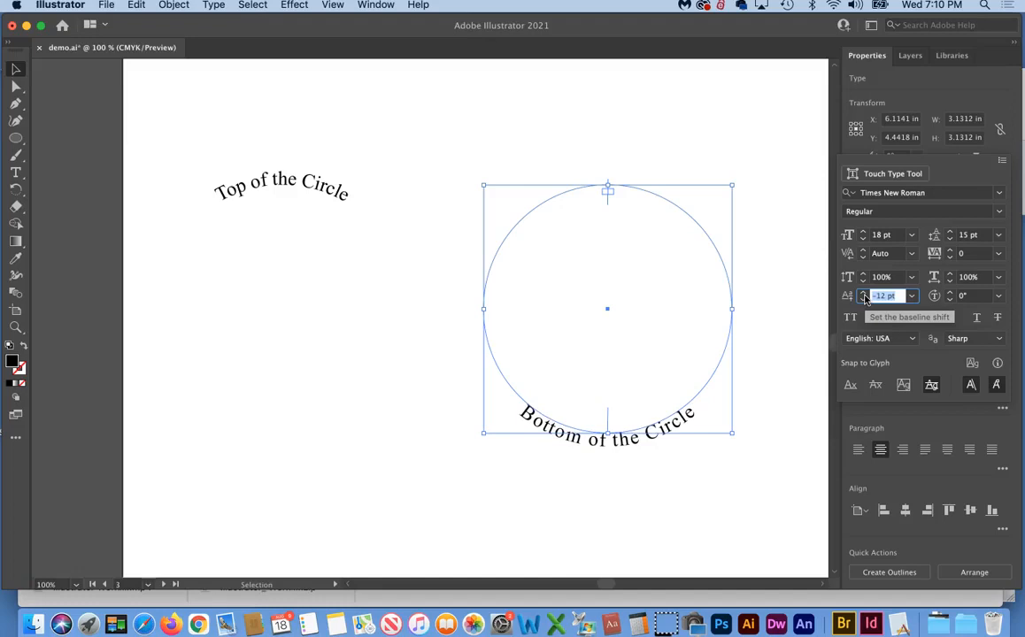
left_click(864, 294)
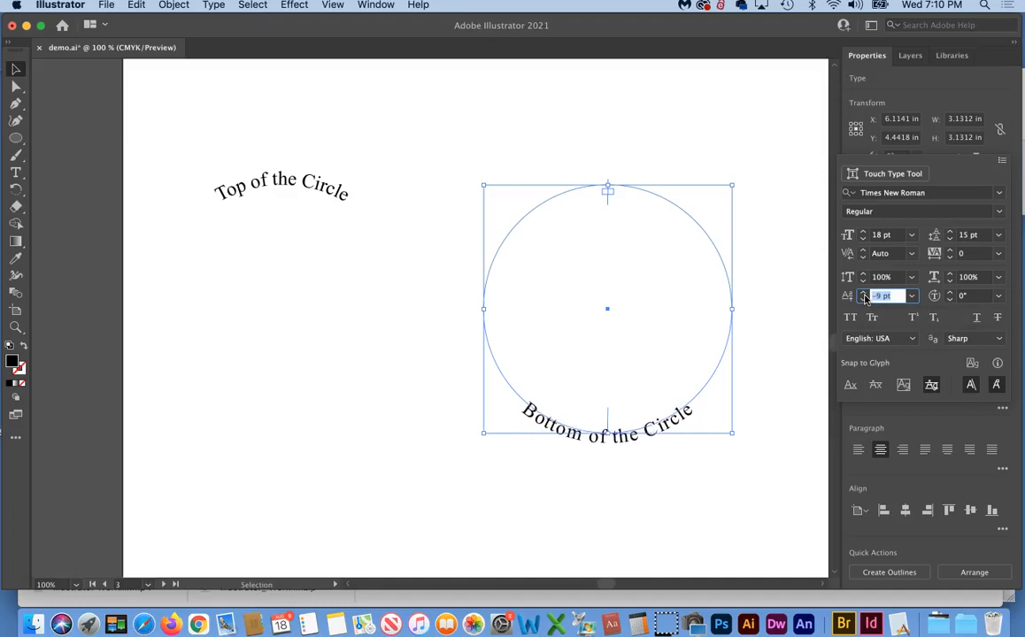
left_click(864, 299)
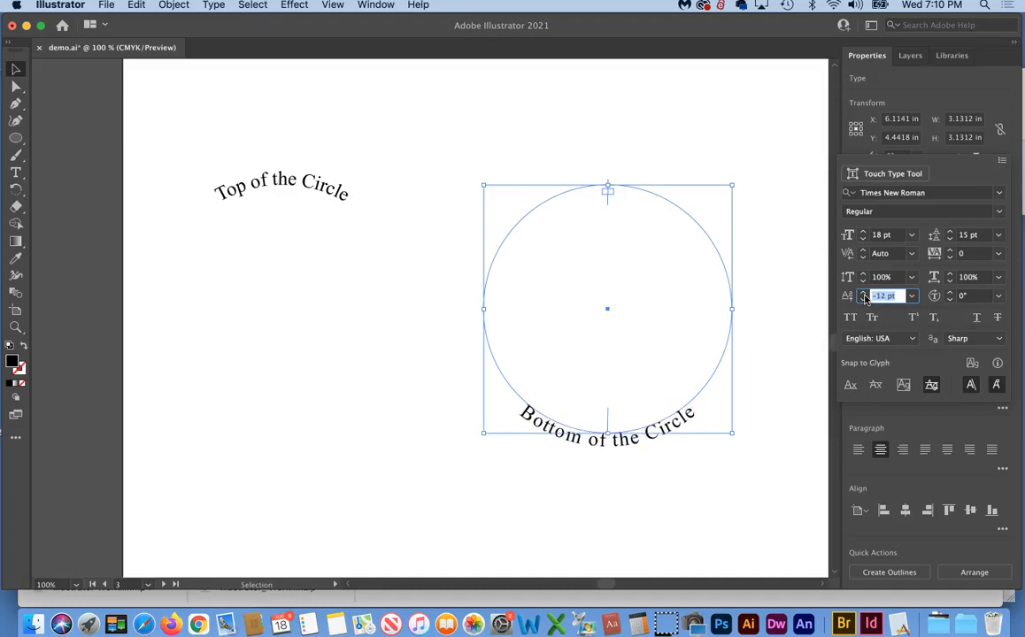
left_click(865, 296)
left_click(864, 295)
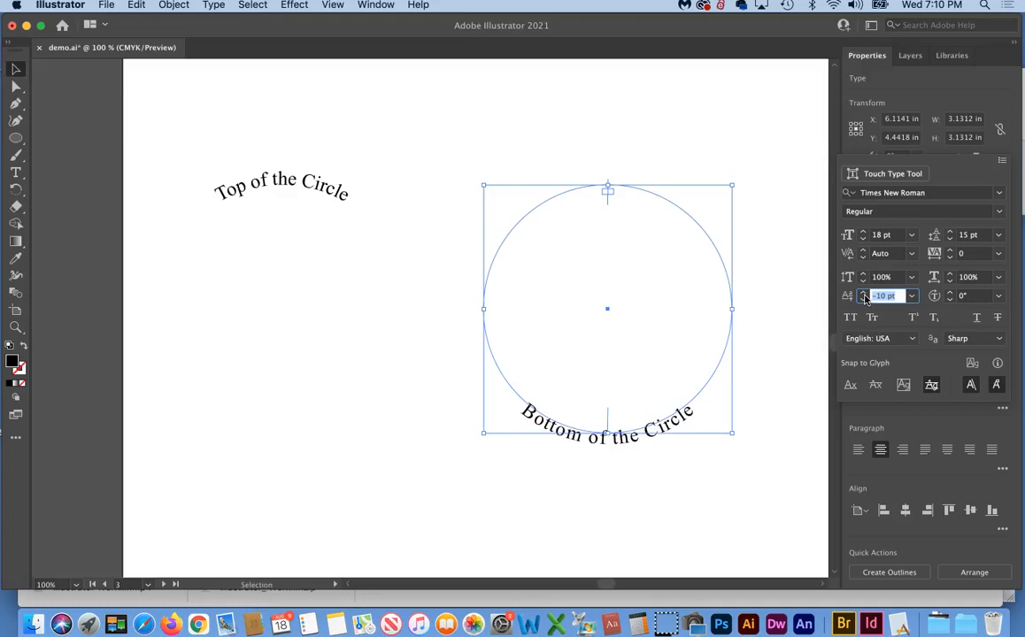
left_click(864, 299)
left_click(865, 294)
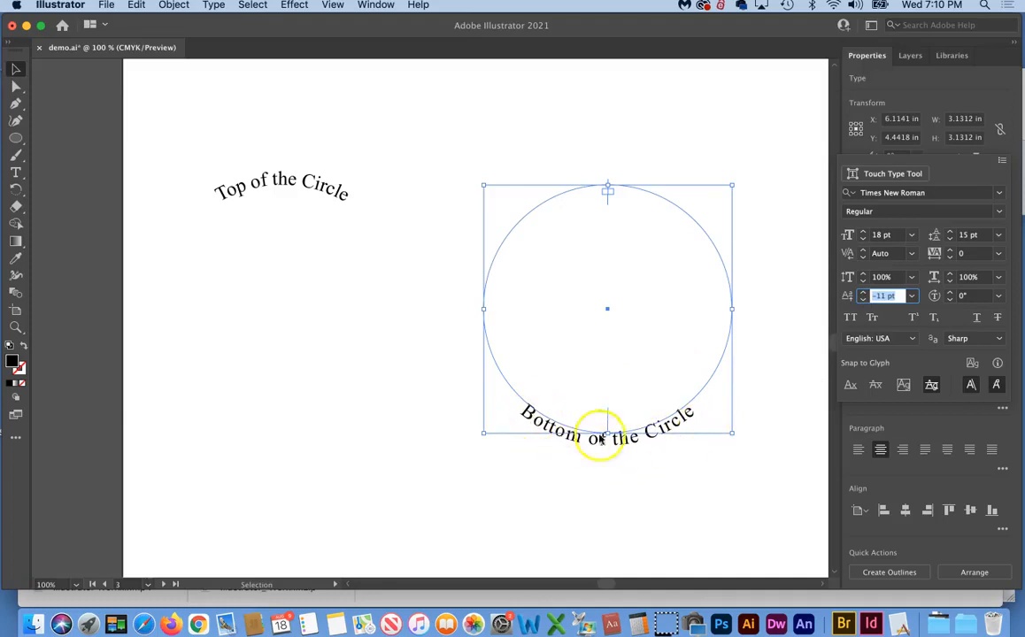
left_click(537, 423)
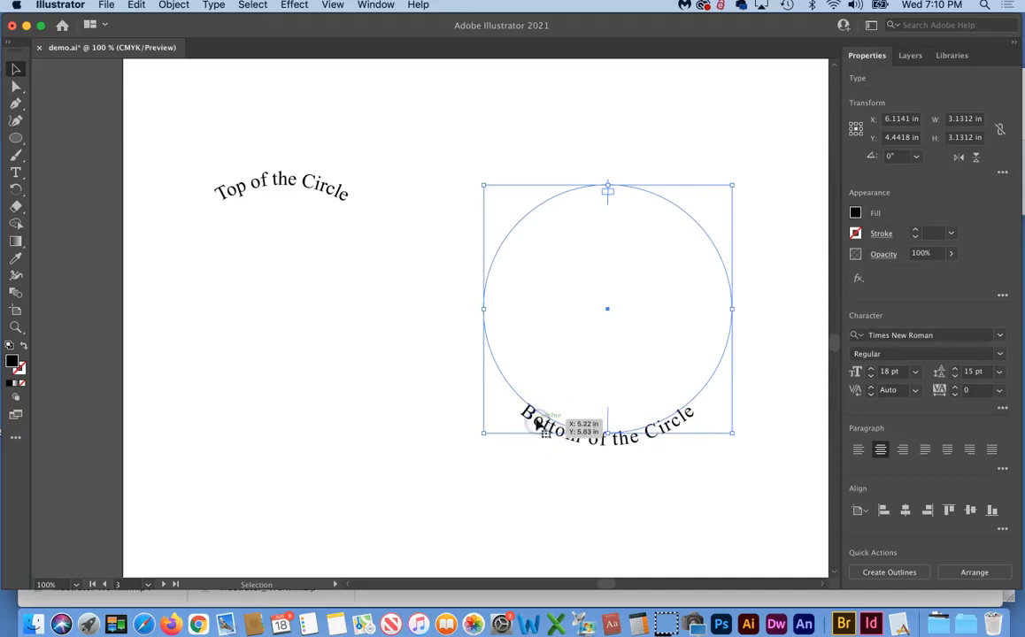
Select all characters of 'Bottom of the Circle', set tracking to -33, then deselect
double_click(595, 439)
key("super+a")
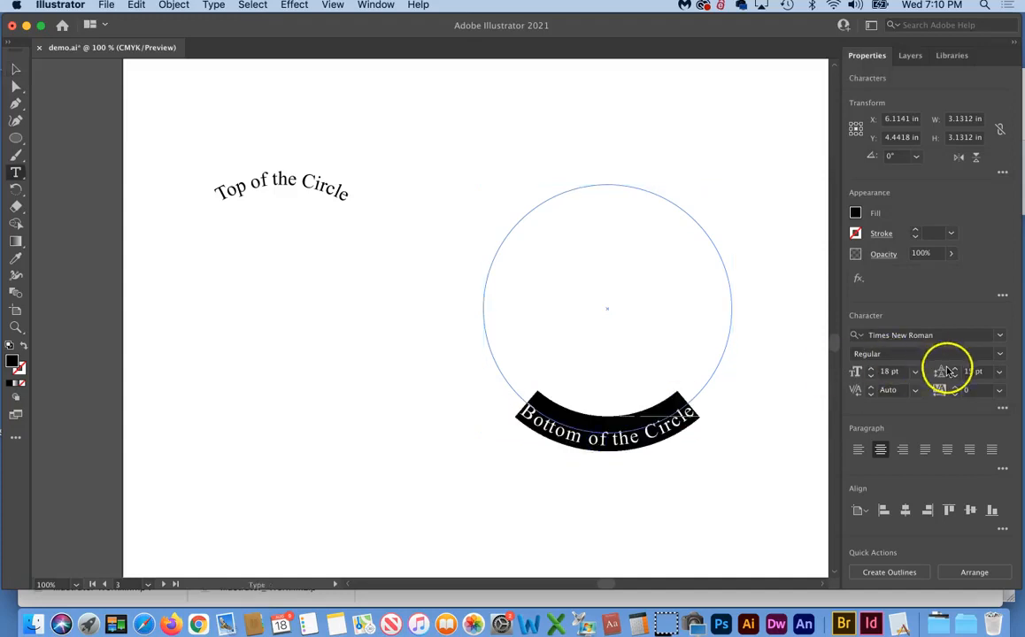
left_click(961, 398)
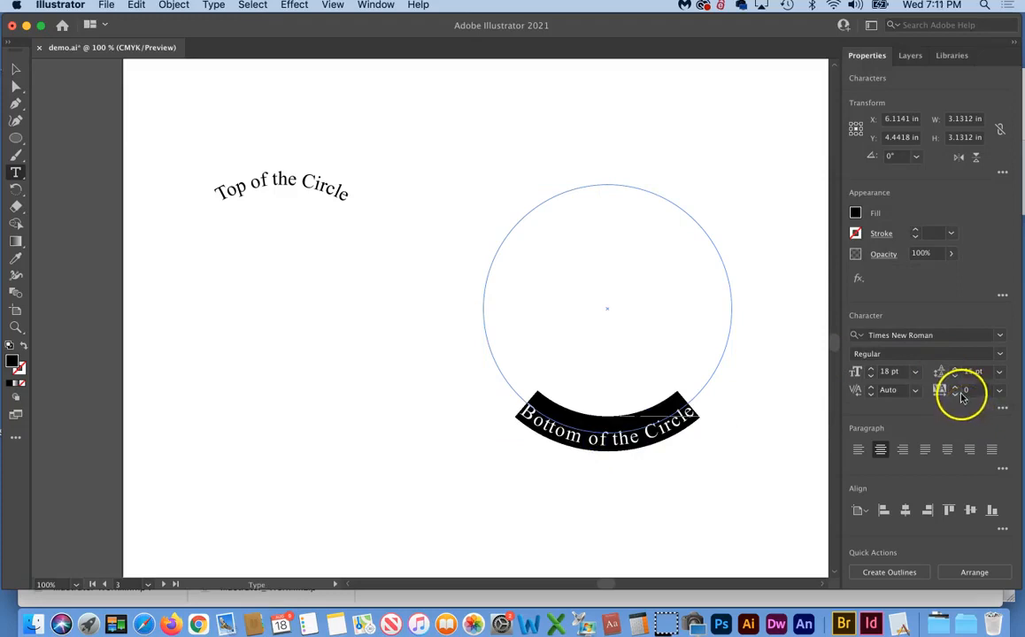
left_click_drag(982, 392, 922, 383)
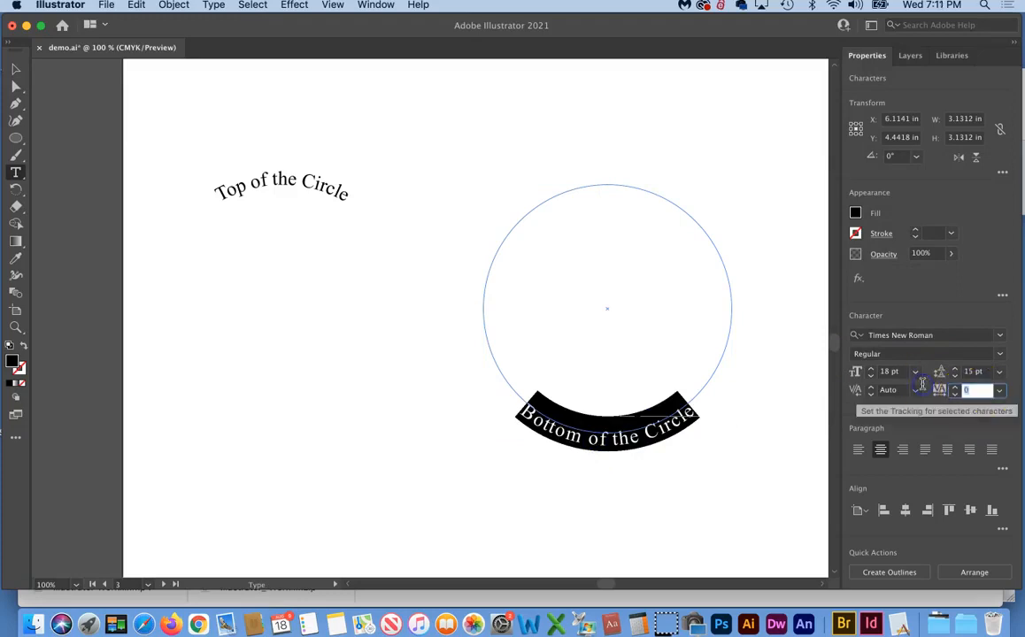
key("Down")
key("Down")
key("Down")
key("Down")
key("Down")
key("Down")
key("Down")
key("Down")
key("Down")
key("Down")
key("Down")
key("Down")
key("Down")
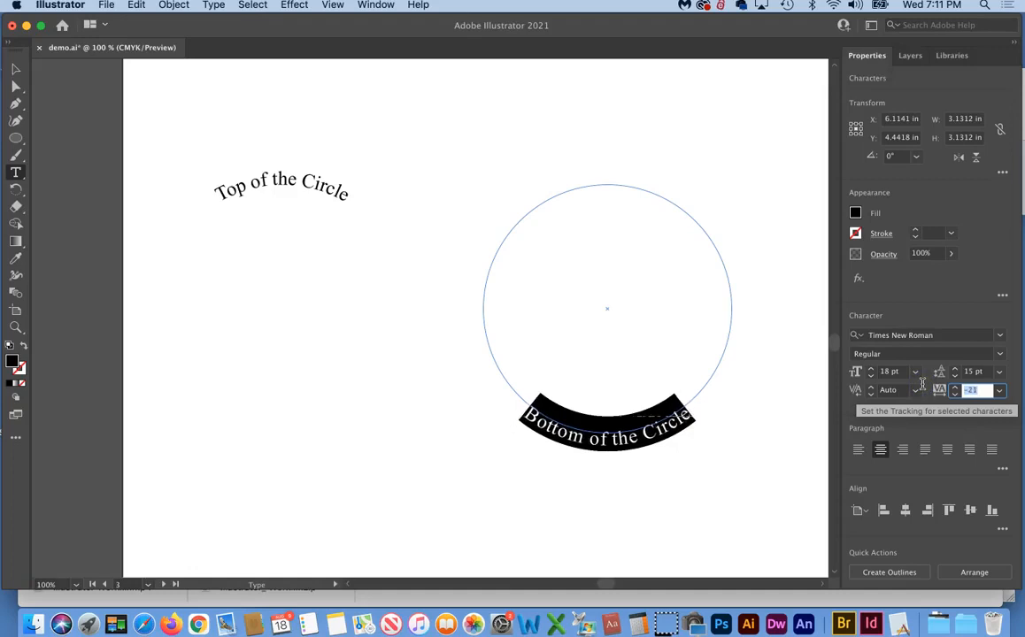
key("Down")
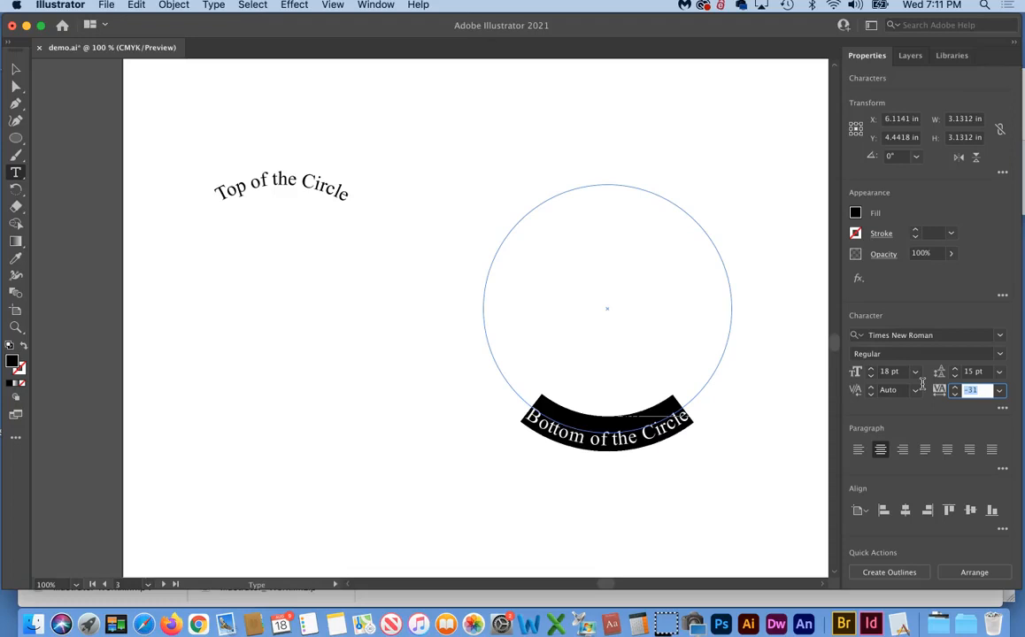
key("Down")
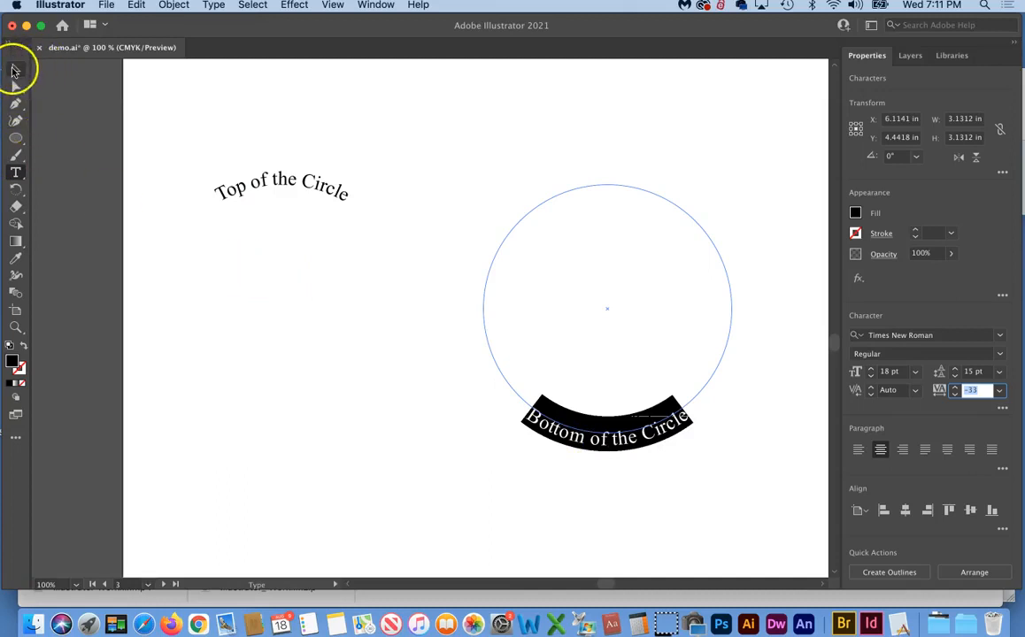
left_click(16, 69)
left_click(393, 427)
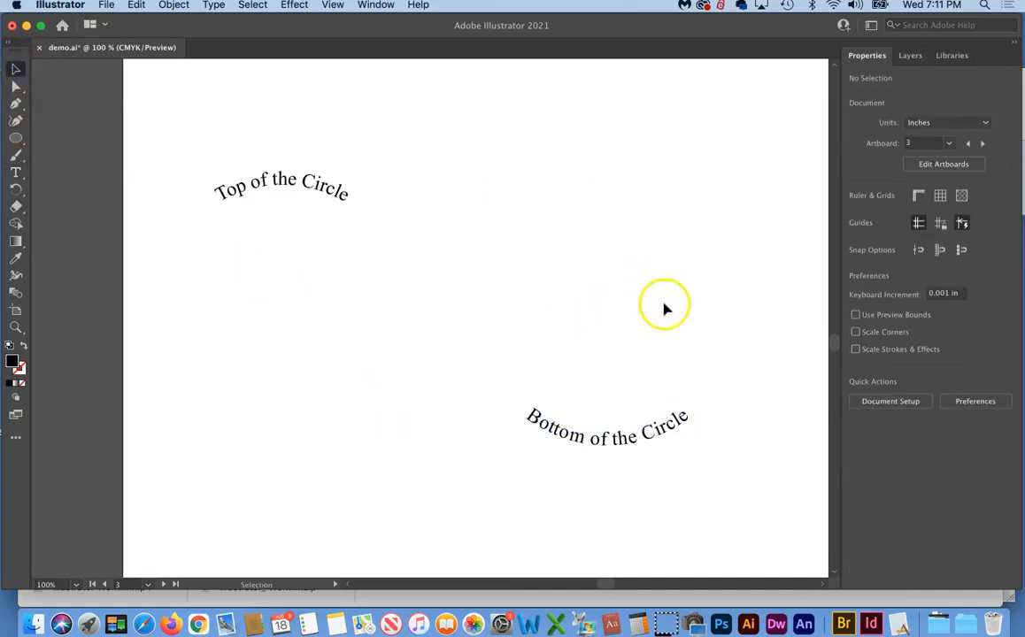
Select both curved texts and apply Horizontal and Vertical Align Center so they share one circle
left_click_drag(602, 165, 708, 205)
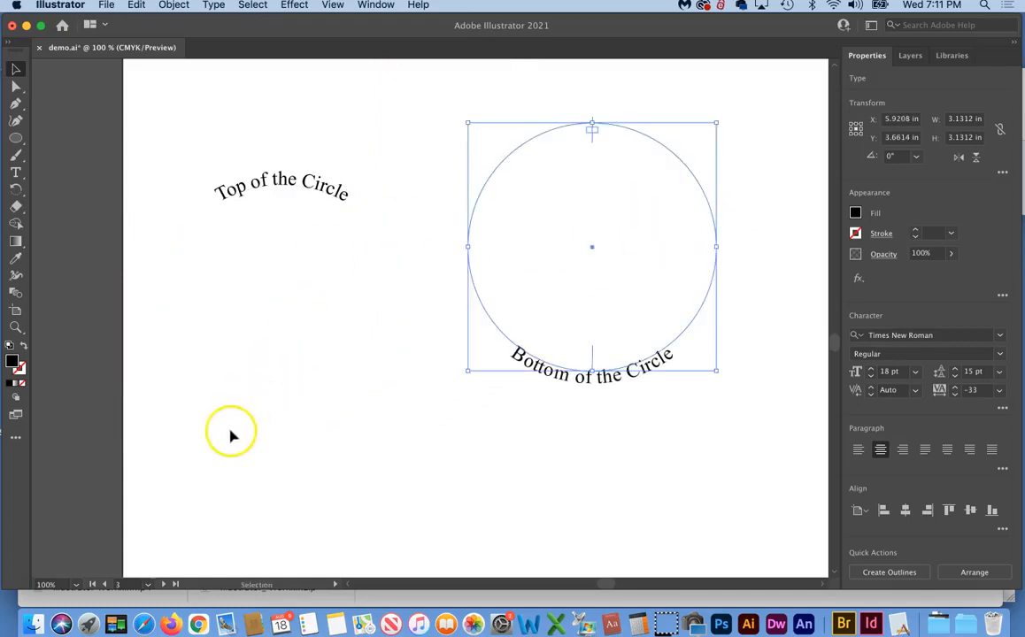
left_click_drag(188, 461, 757, 97)
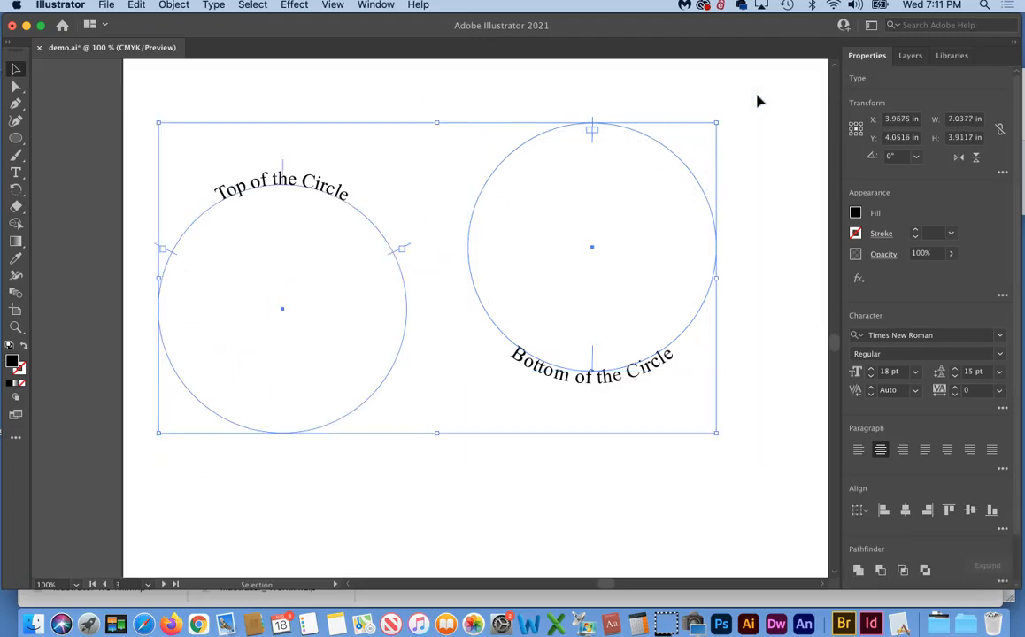
left_click(928, 99)
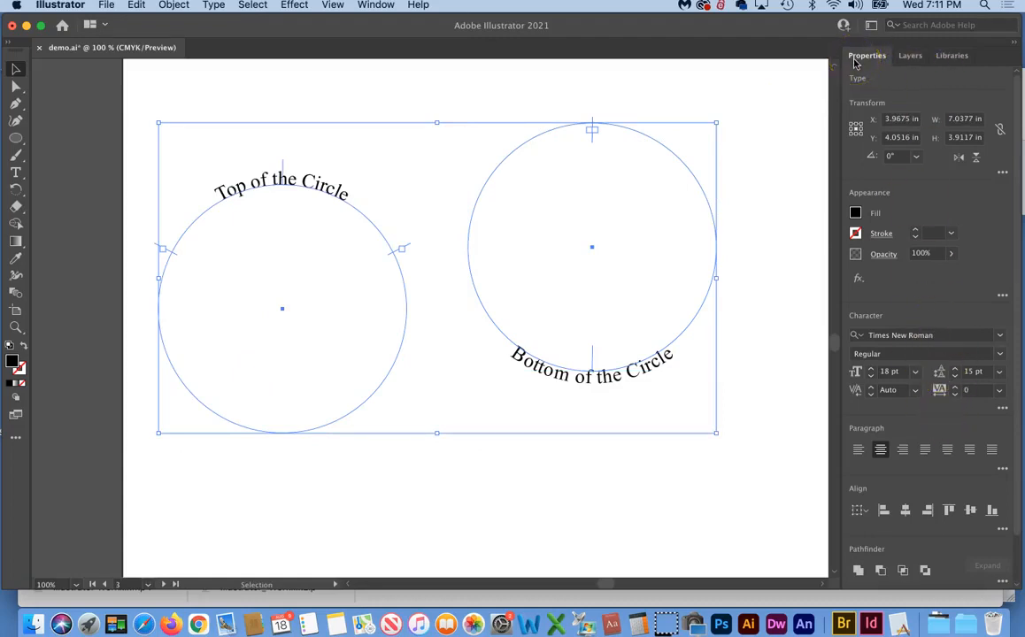
left_click(905, 511)
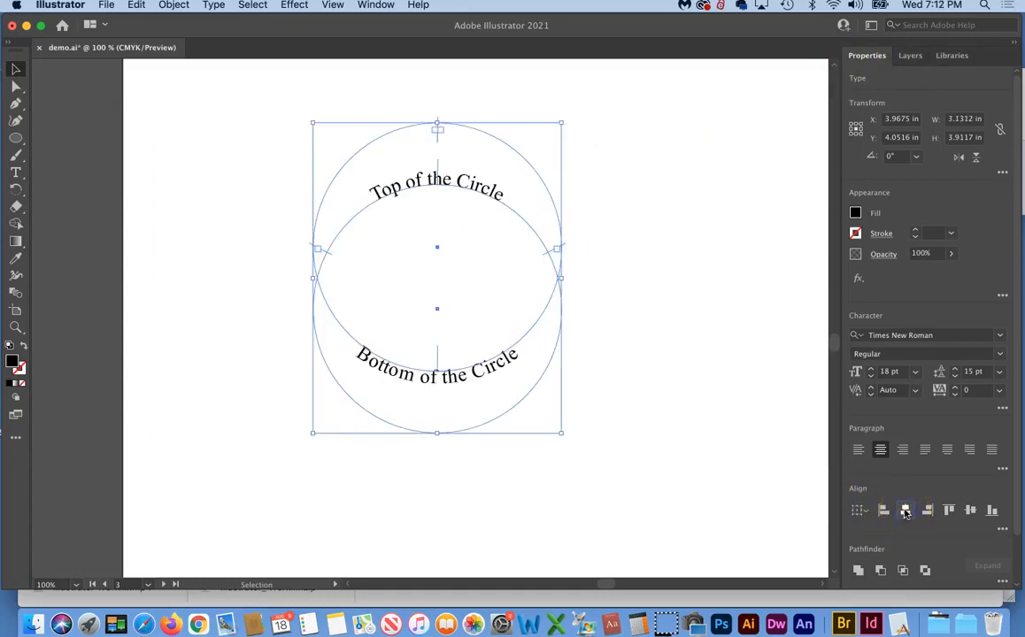
left_click(971, 511)
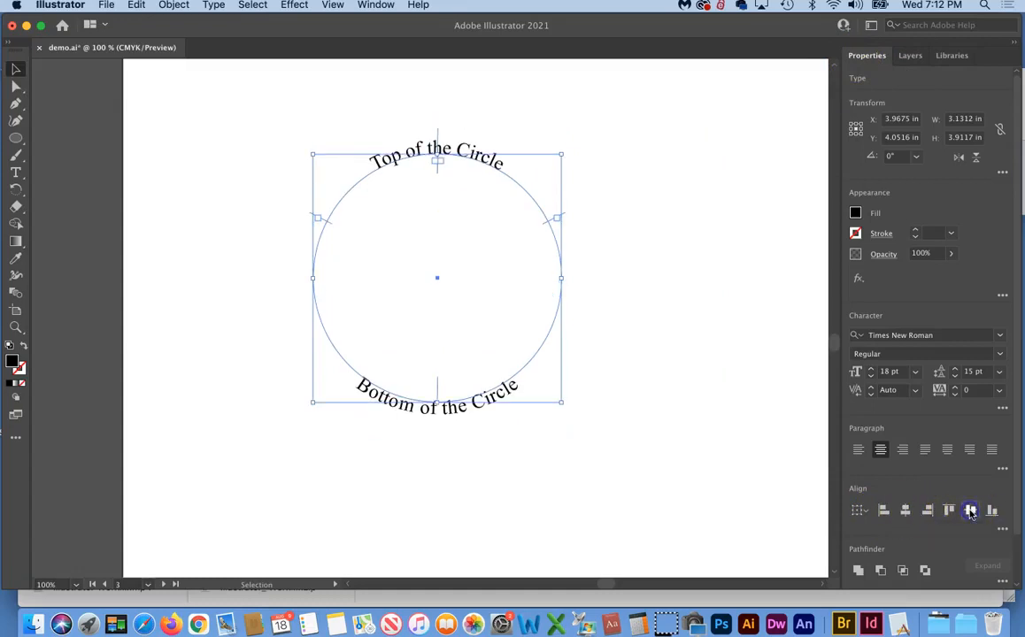
left_click(746, 372)
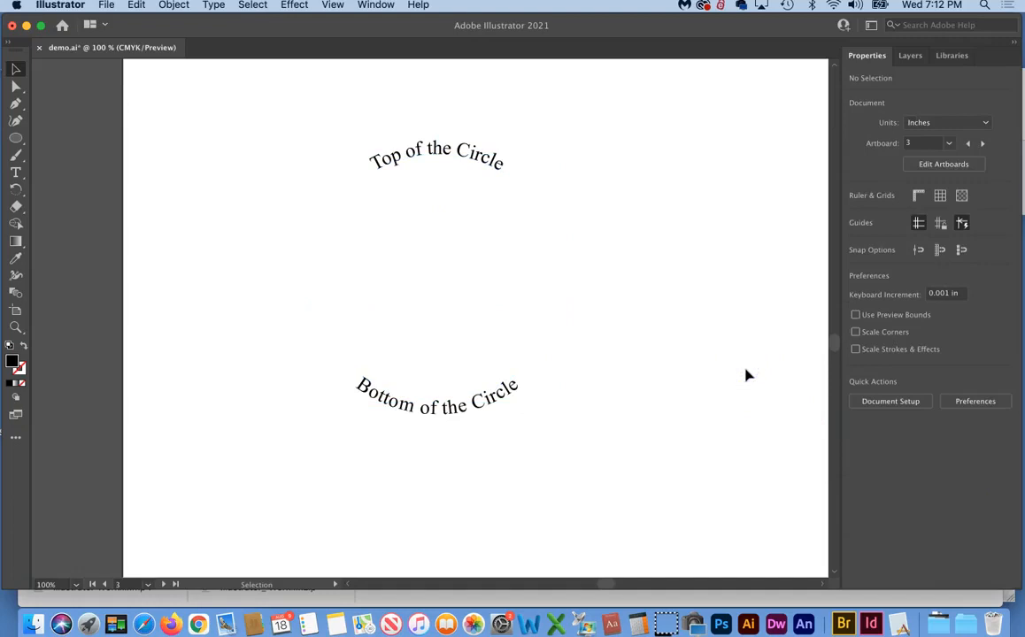